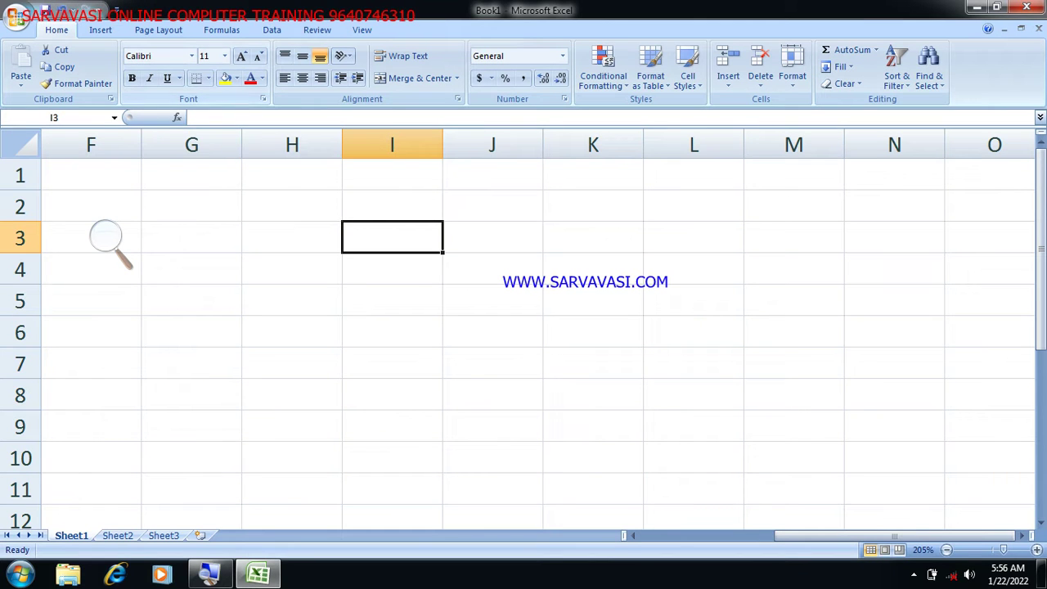
- Type 'welcome to all' into cell H2, confirm it, and return the selection to H2
click(105, 234)
click(122, 243)
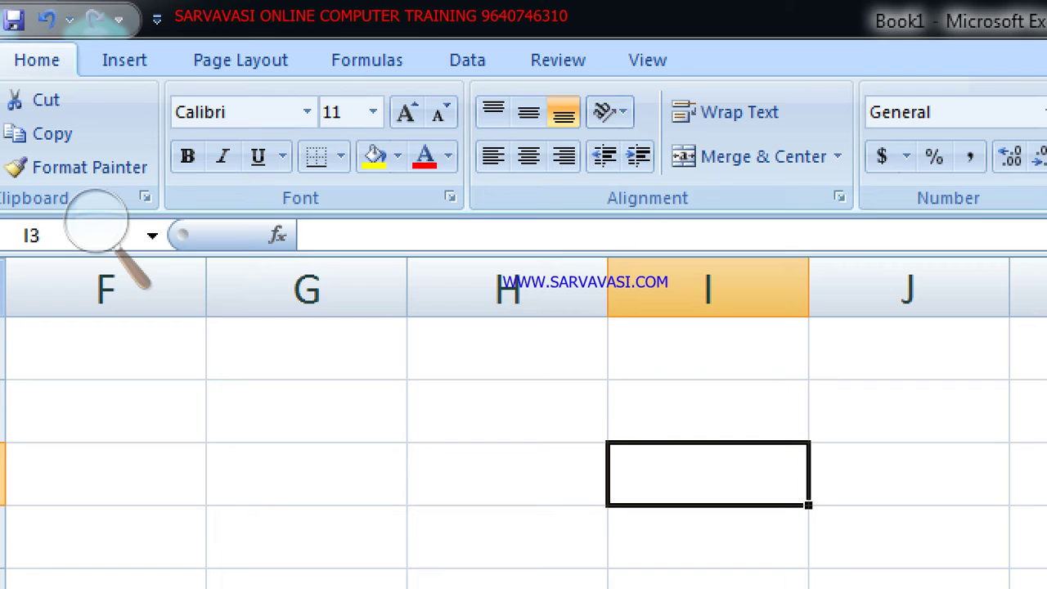
click(507, 411)
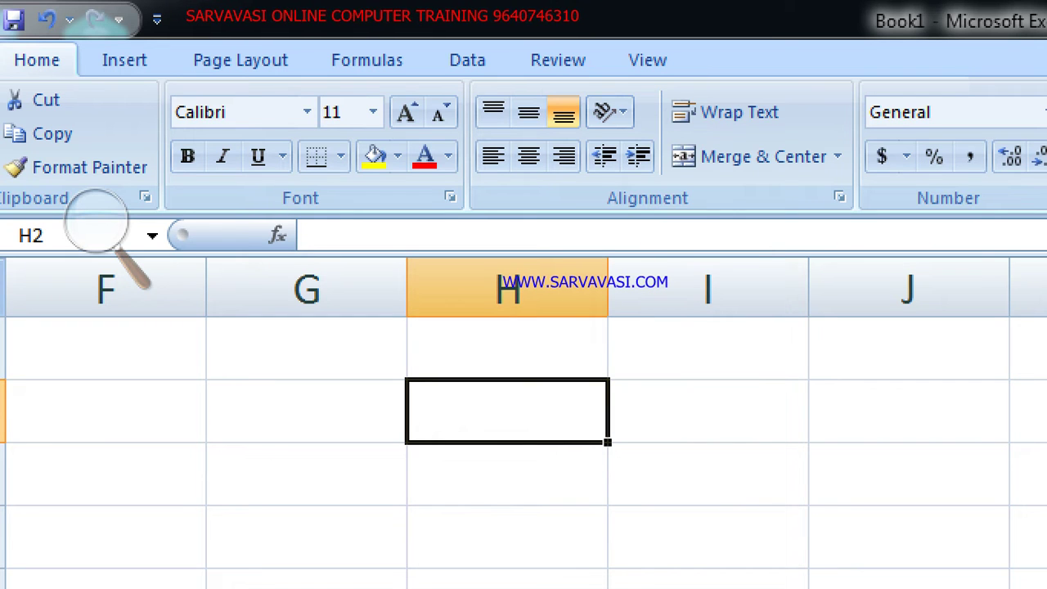
text(welcom)
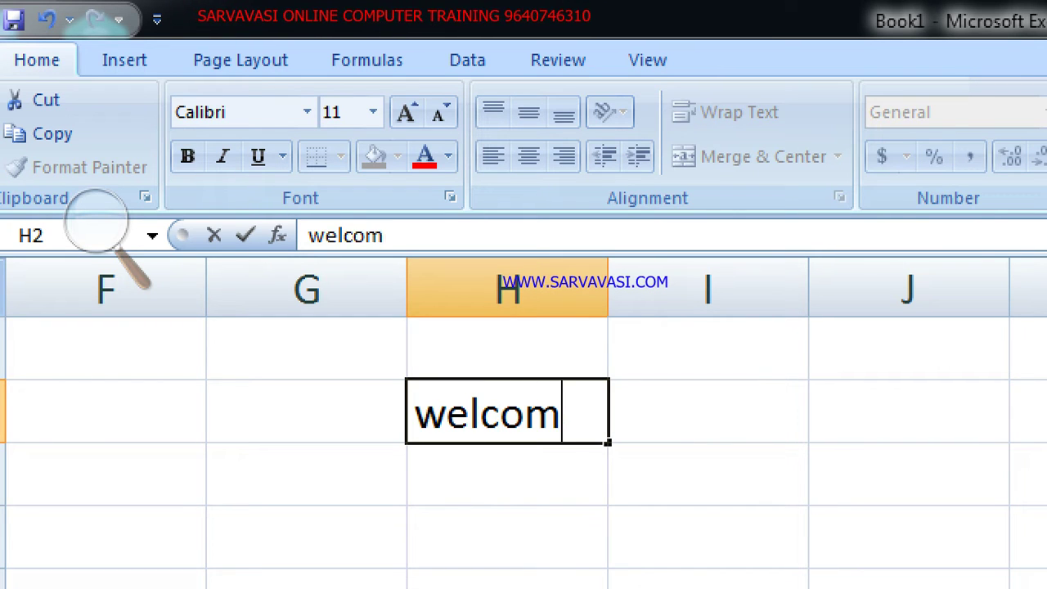
text(e to all)
key(Return)
key(Up)
key(Up)
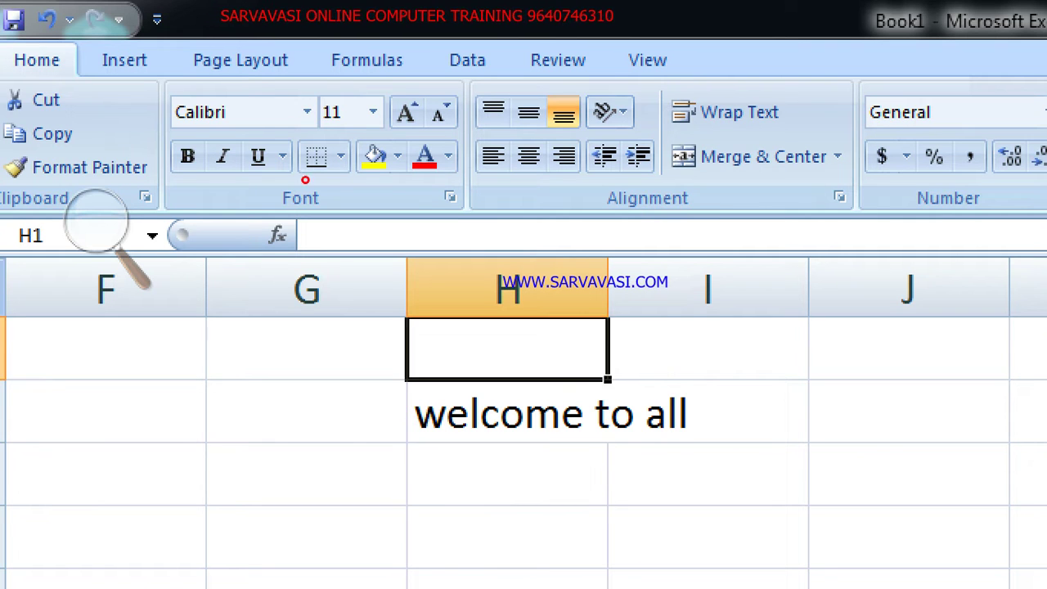
key(Down)
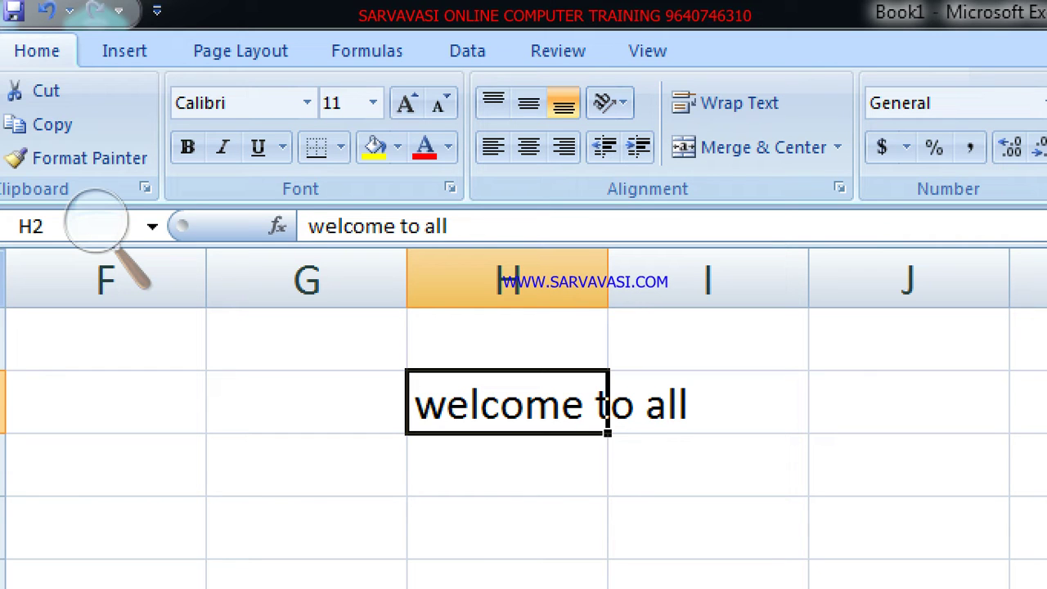
- Widen column H to fit 'welcome to all' and drag row 2 slightly taller
drag(608, 280, 713, 280)
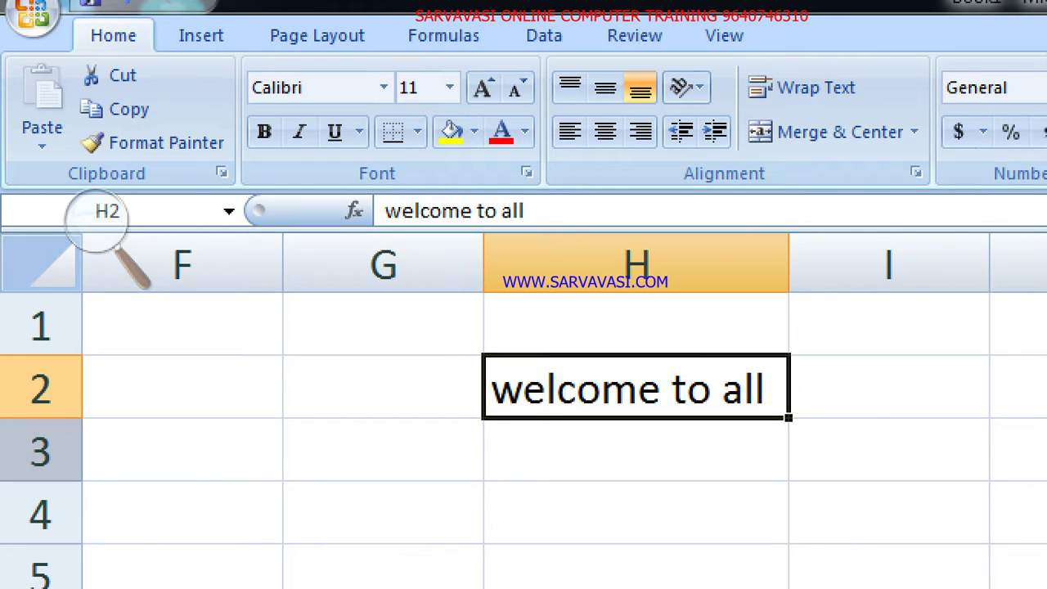
drag(41, 418, 40, 431)
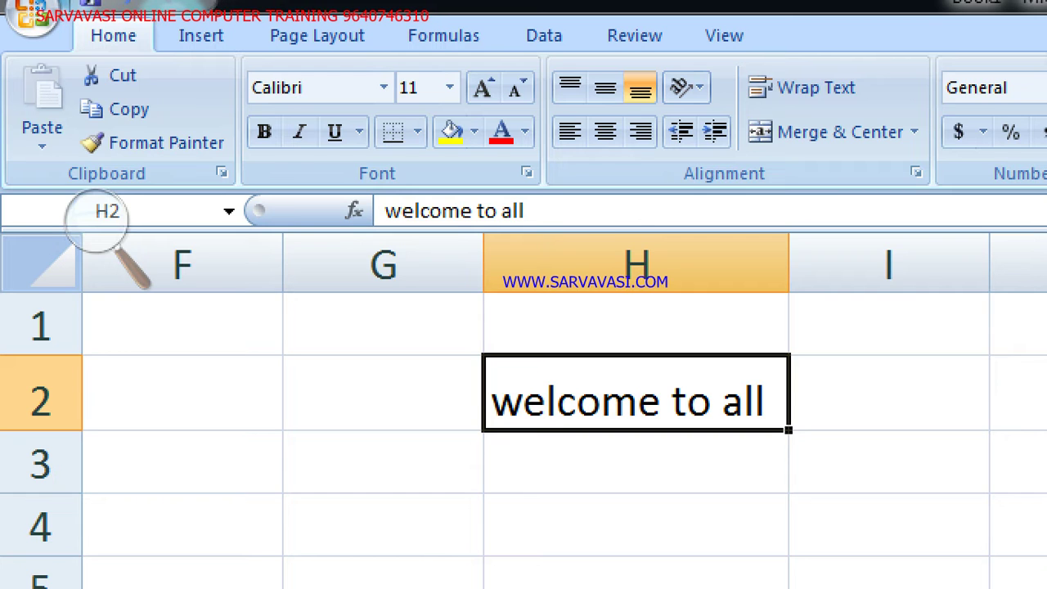
drag(788, 262, 811, 262)
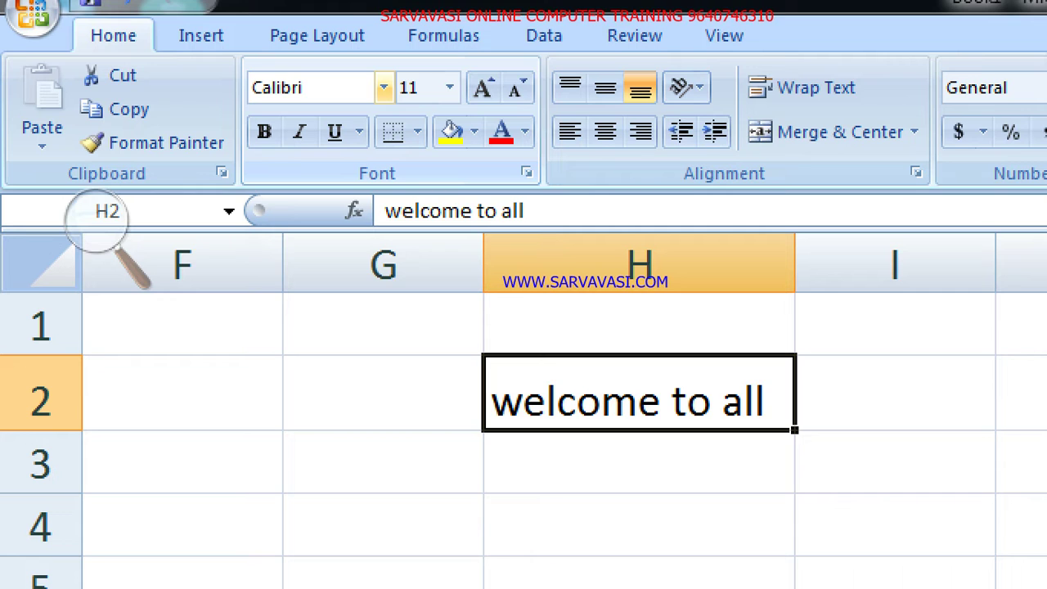
- Apply the Algerian font to H2 and AutoFit column H to the wider lettering
click(382, 87)
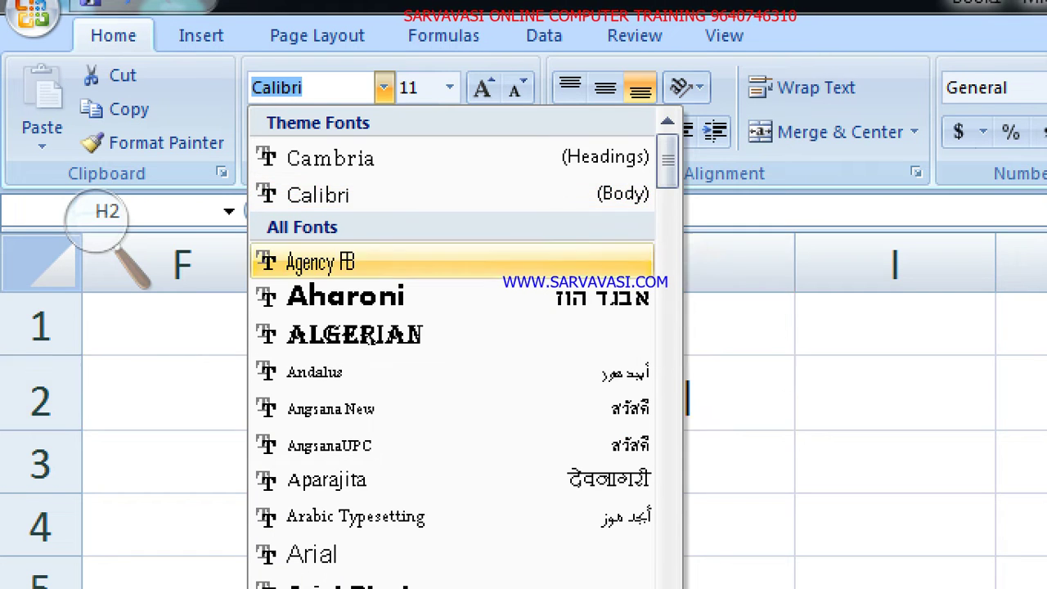
key(Return)
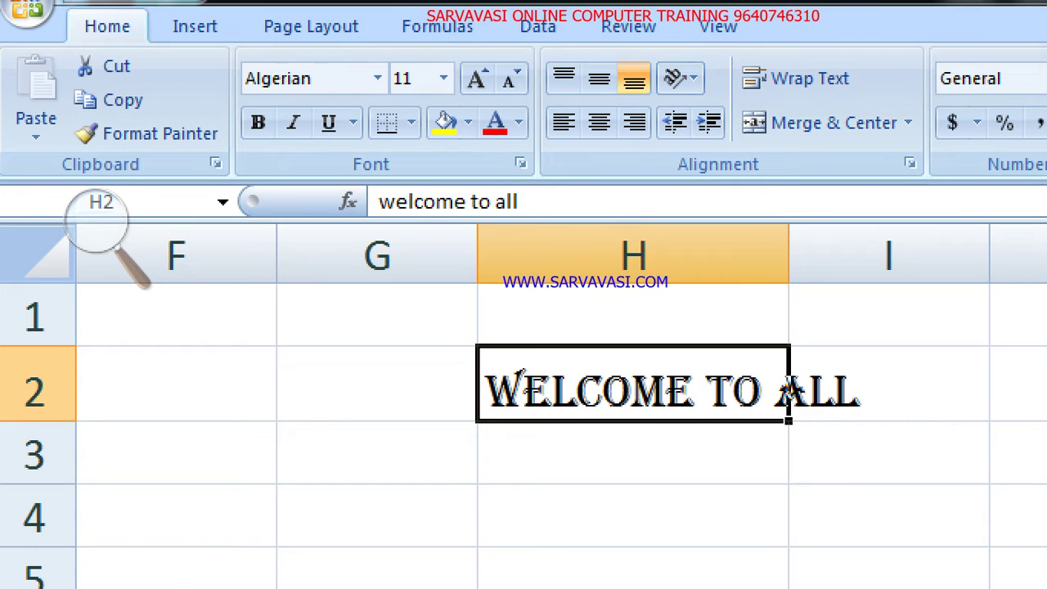
double_click(789, 245)
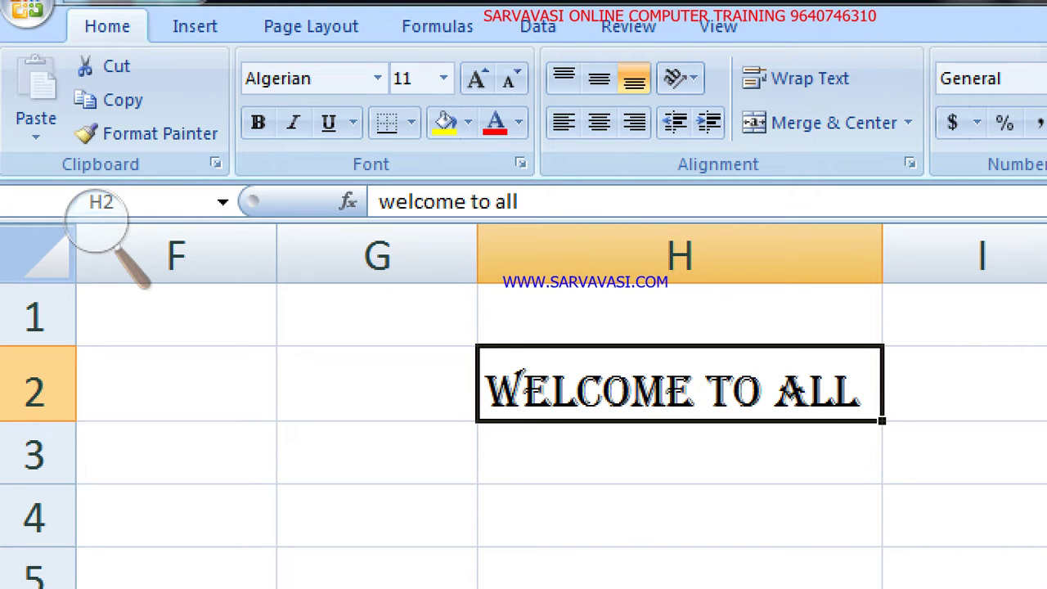
click(377, 77)
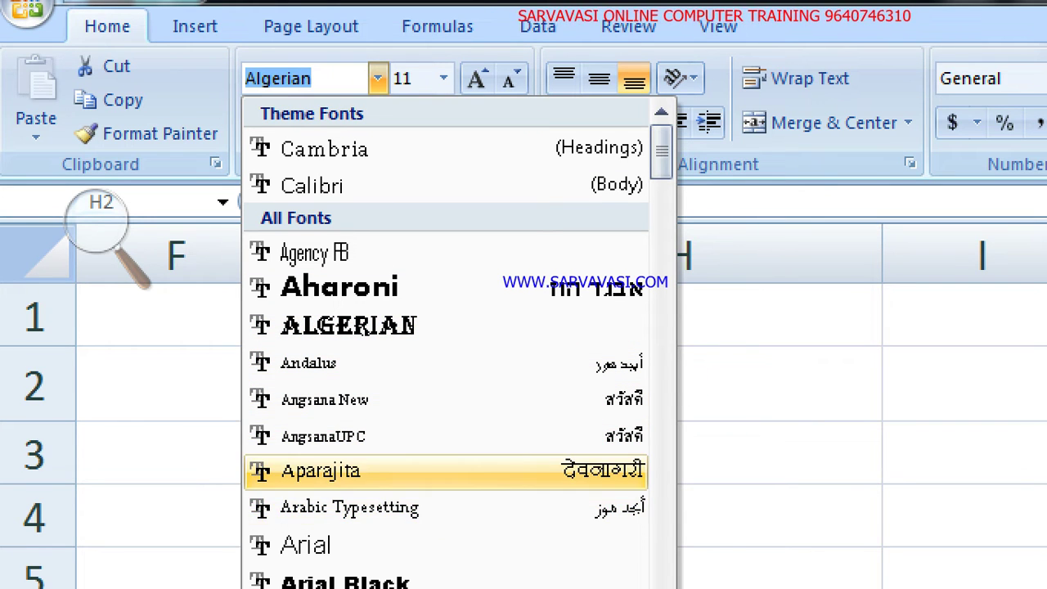
- Try the Aparajita font, then Bookman Old Style, on the H2 text
click(344, 470)
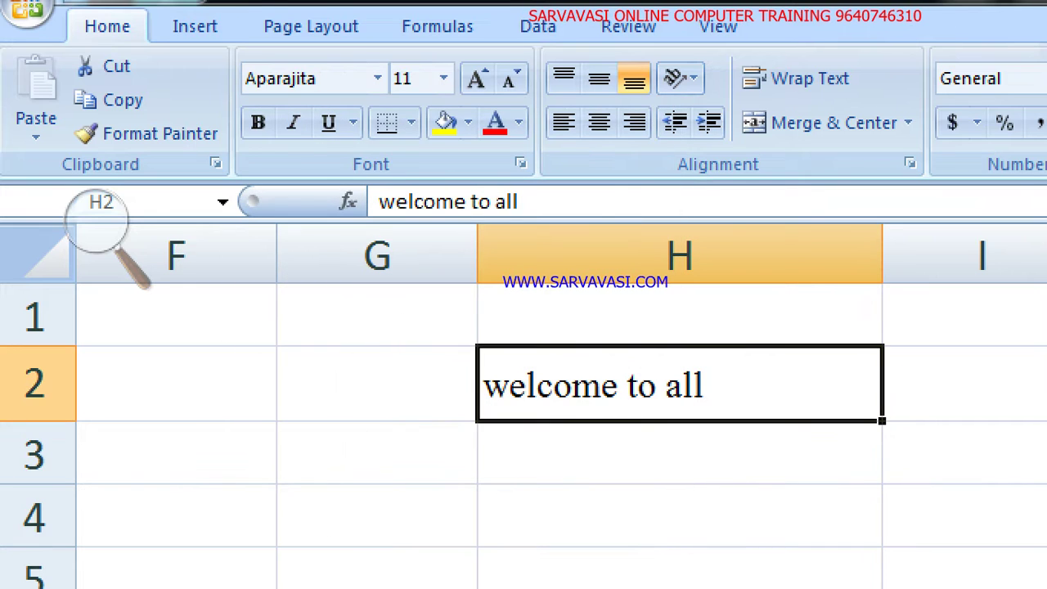
click(303, 78)
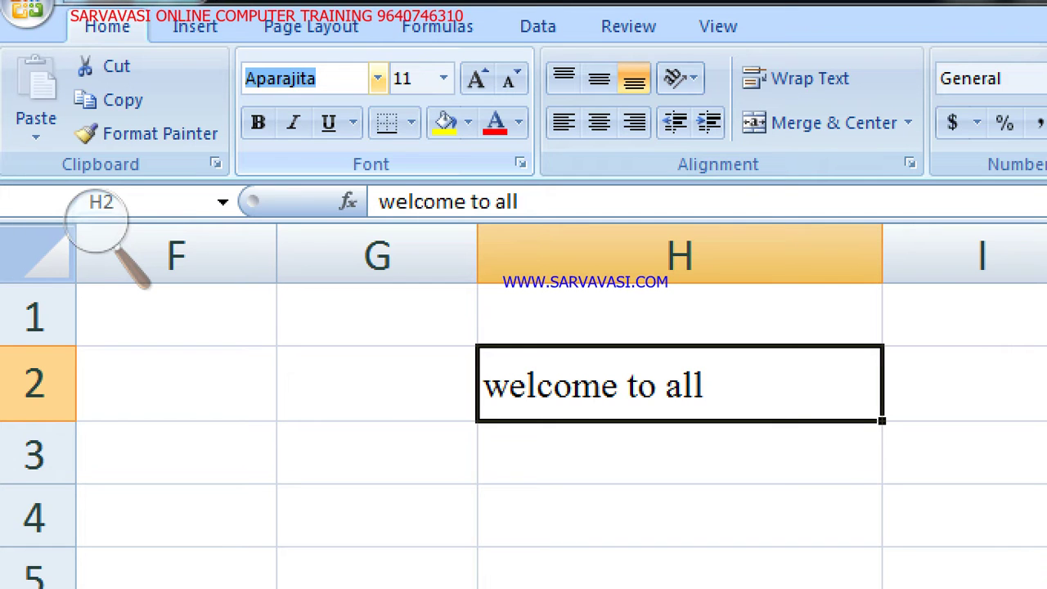
click(377, 78)
scroll(662, 163, down, 3)
scroll(458, 343, down, 5)
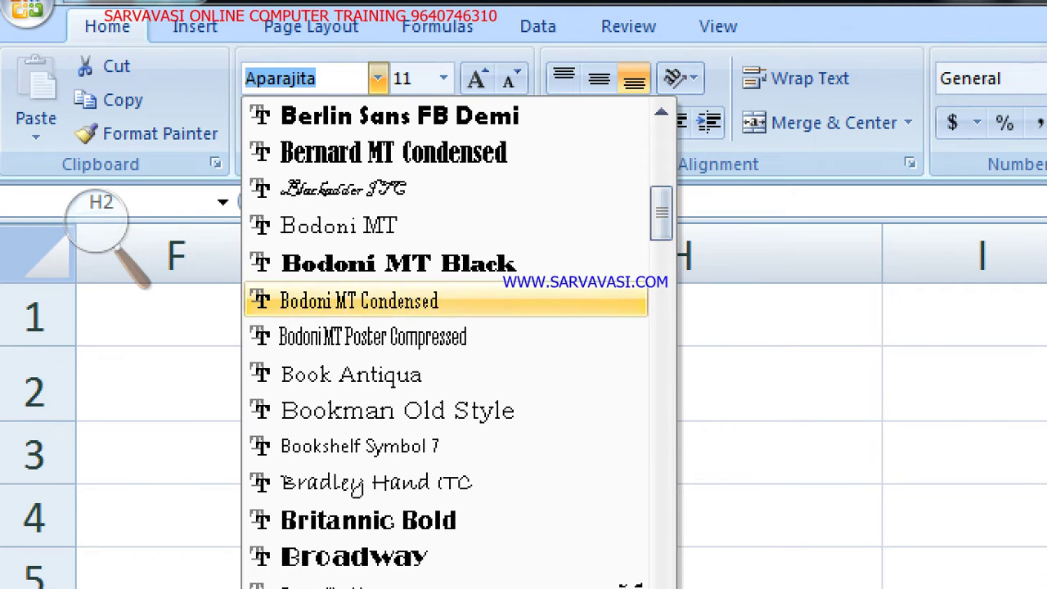
click(397, 410)
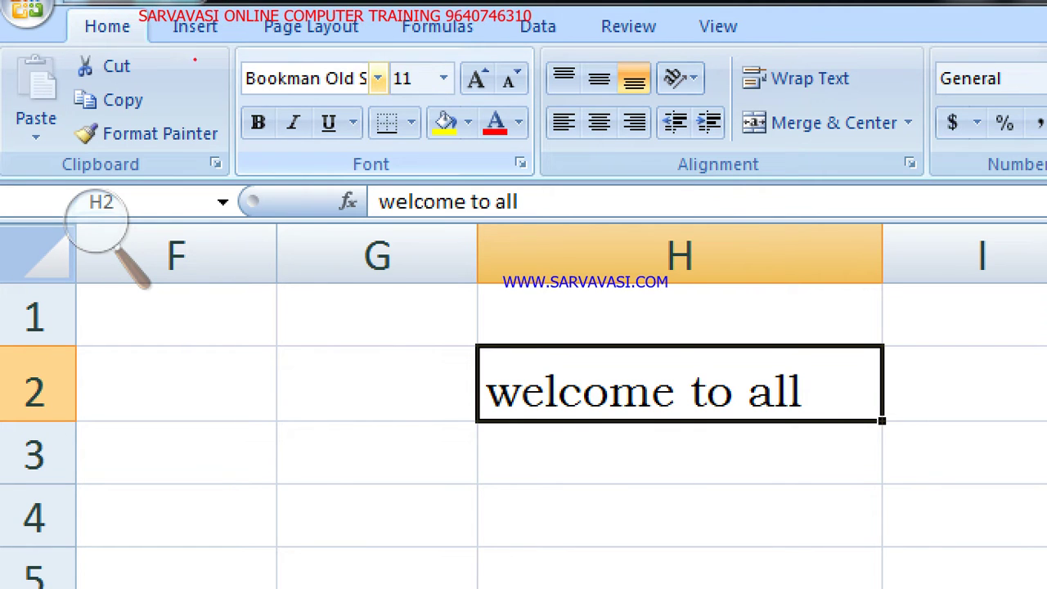
- Switch the H2 text to the Arial font
click(377, 77)
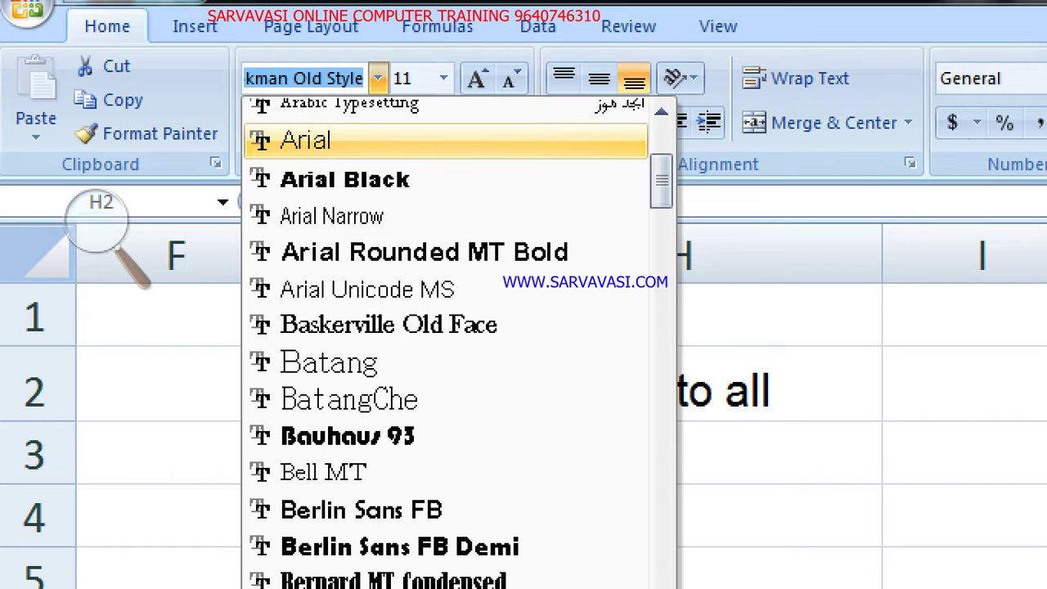
key(Return)
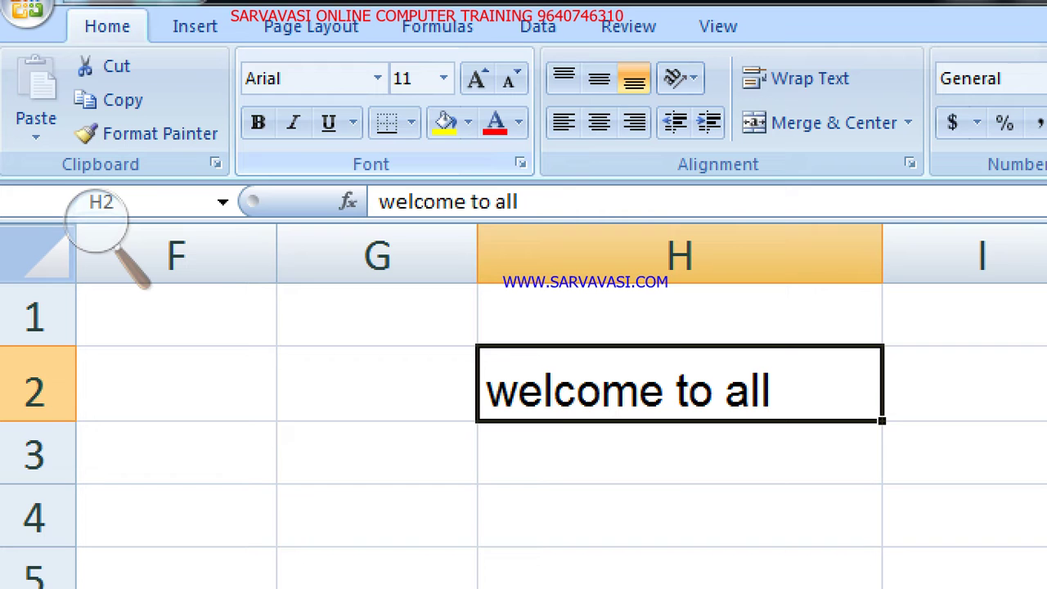
click(377, 78)
- Enter Times New Roman as the H2 font, fixing the typed typo, then reselect H2
scroll(446, 399, down, 5)
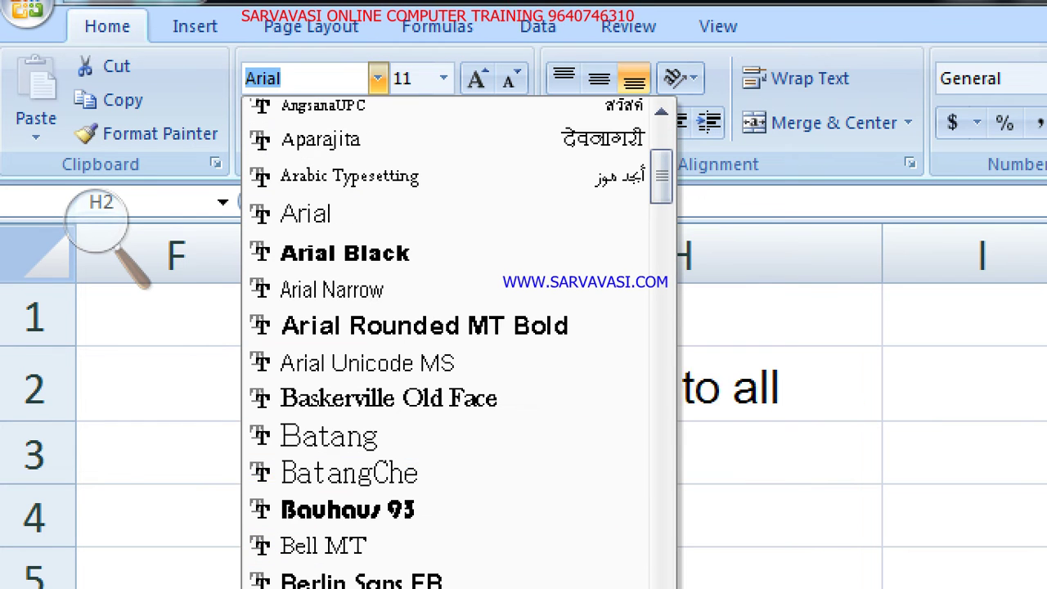
scroll(445, 509, down, 2)
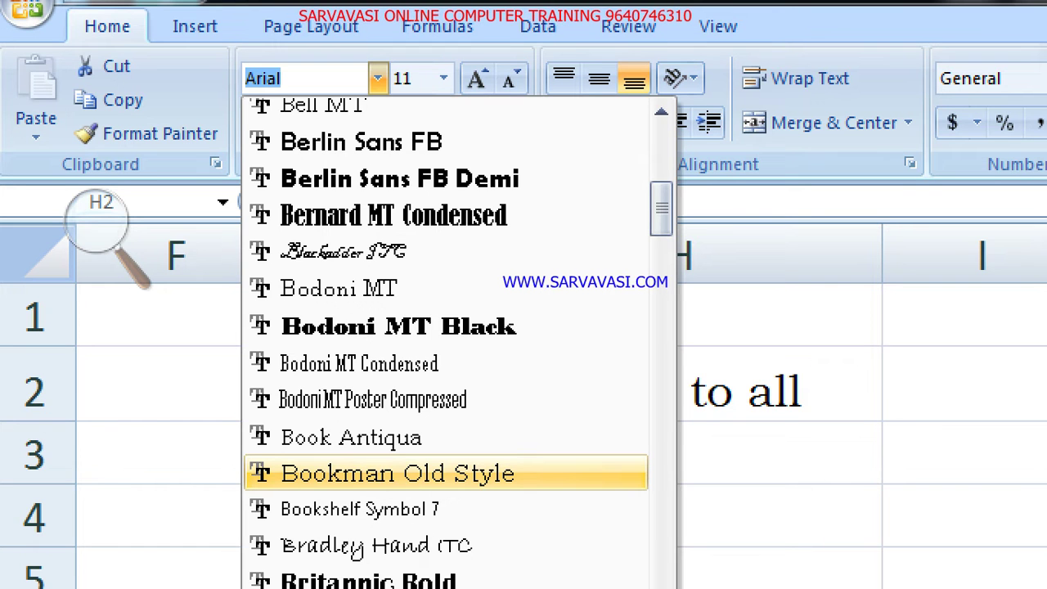
scroll(446, 491, down, 8)
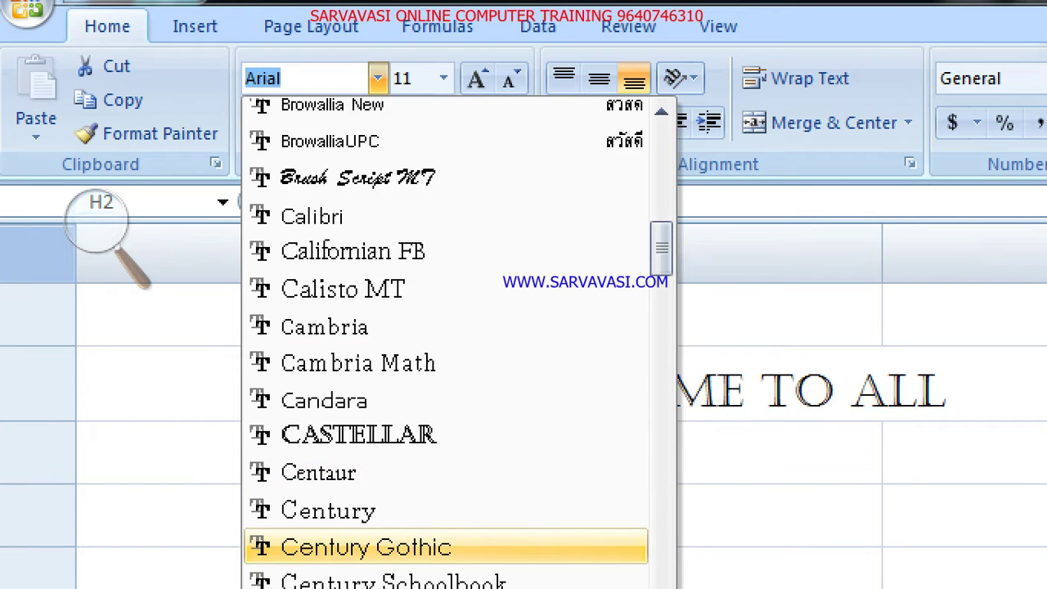
scroll(446, 507, down, 9)
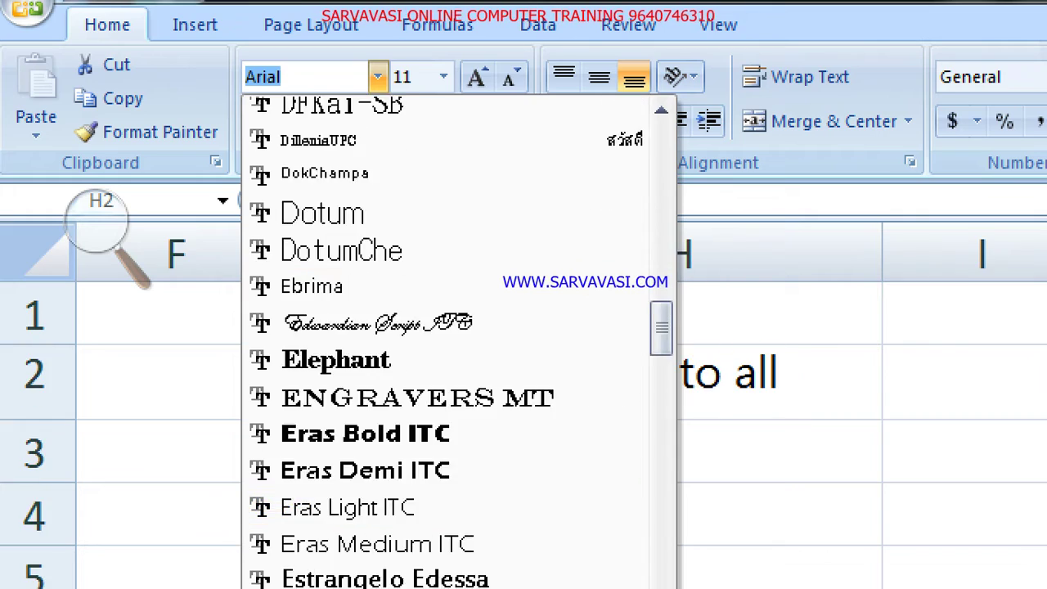
scroll(458, 343, down, 15)
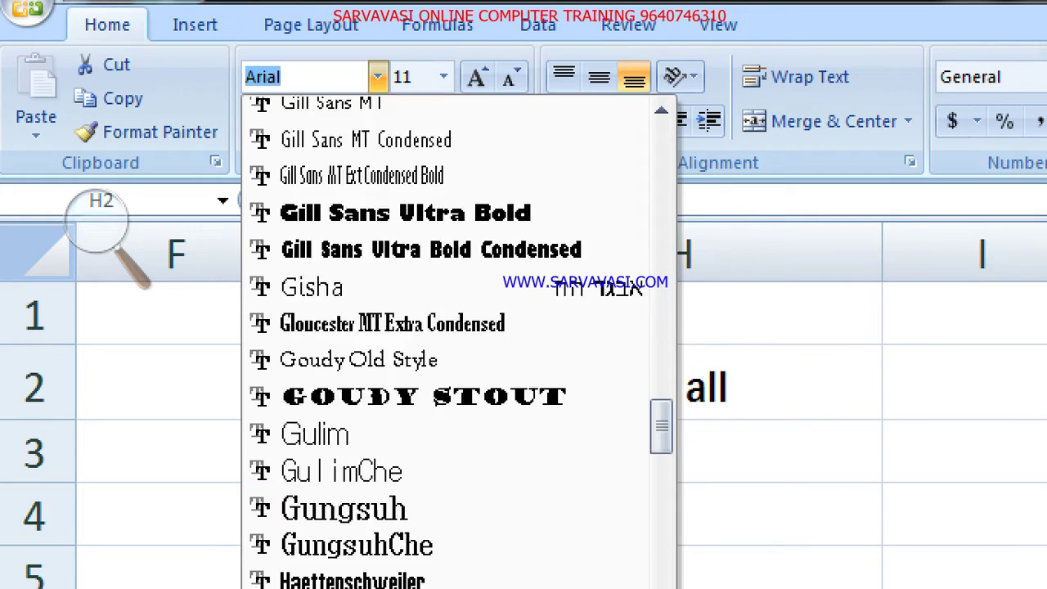
scroll(446, 431, down, 10)
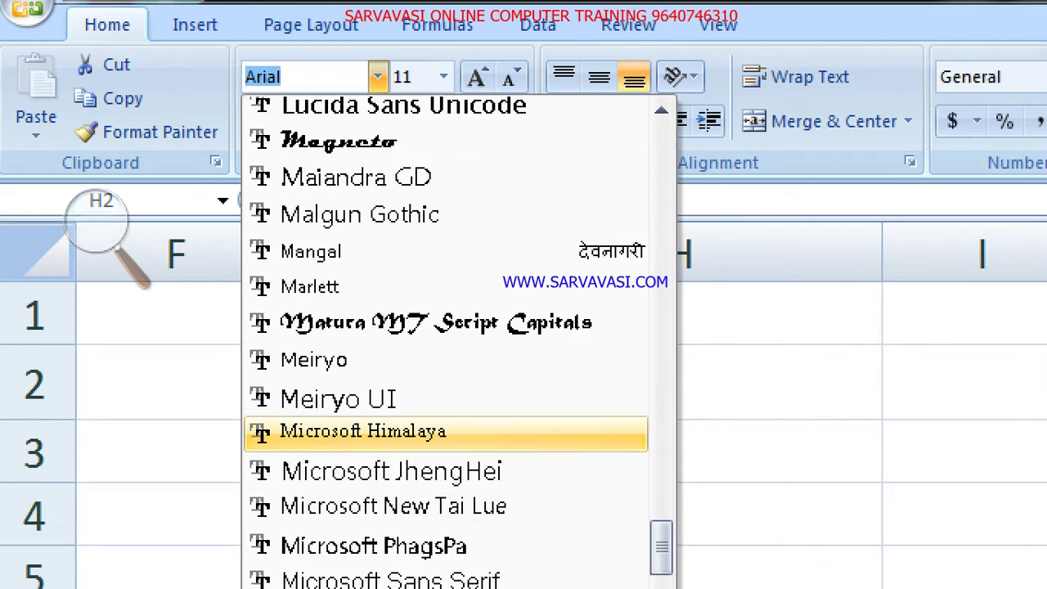
text(Time)
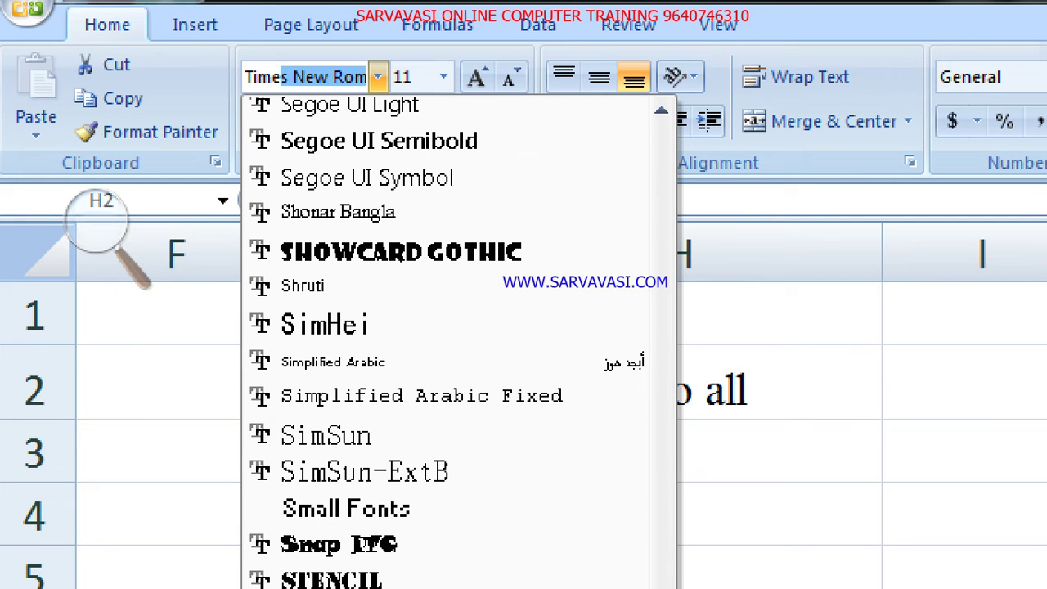
text(s )
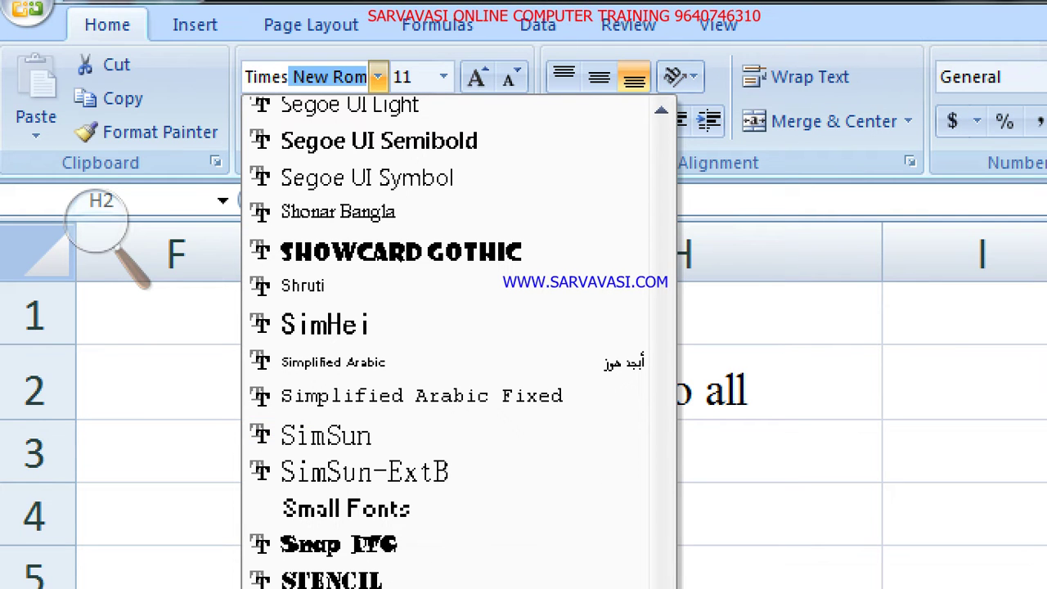
text(New Ro)
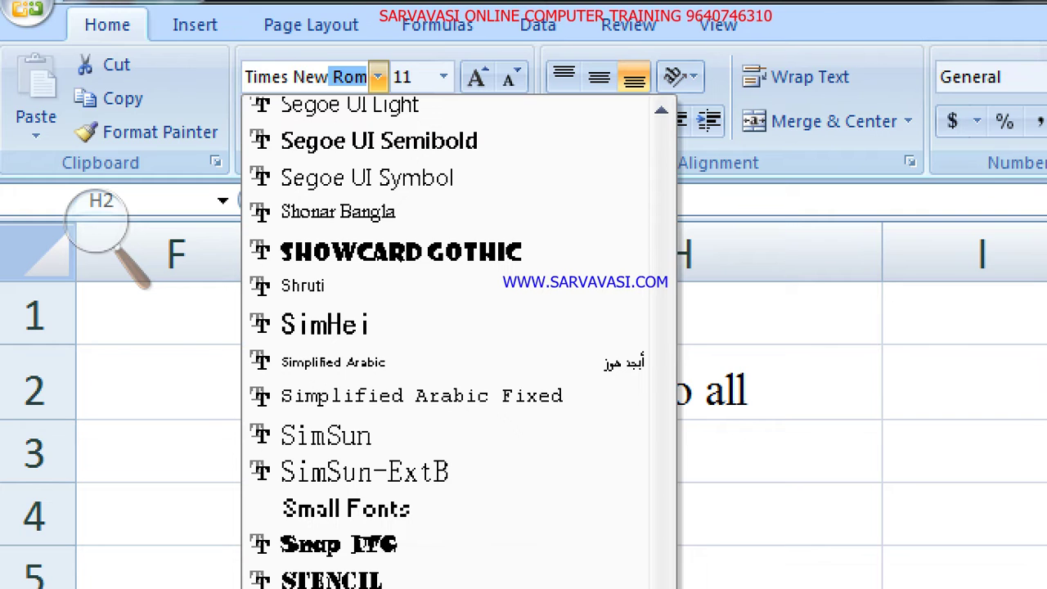
text(mm)
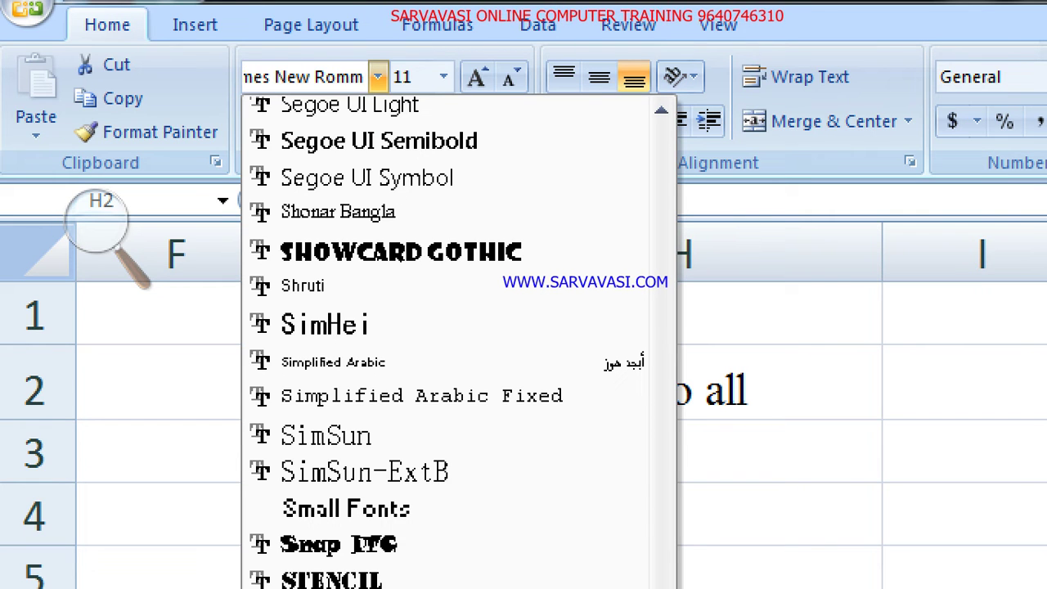
key(BackSpace)
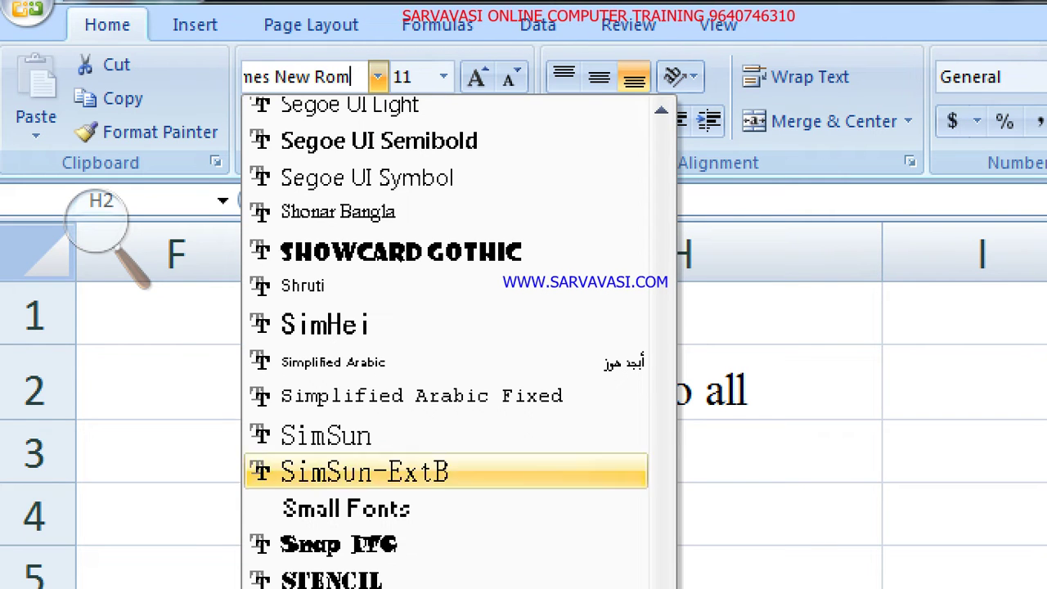
scroll(458, 335, up, 3)
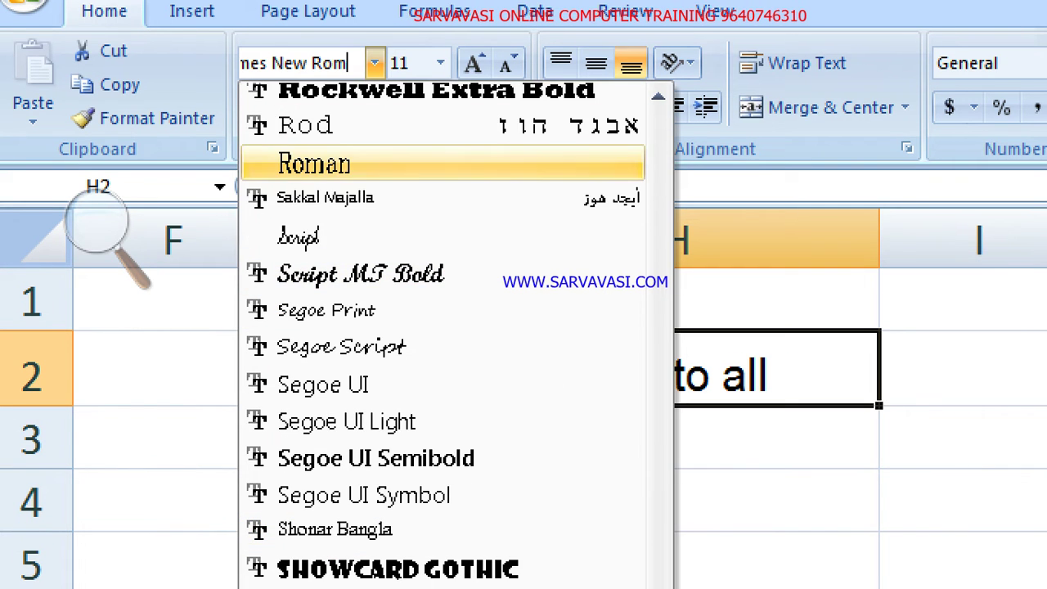
key(Return)
click(675, 368)
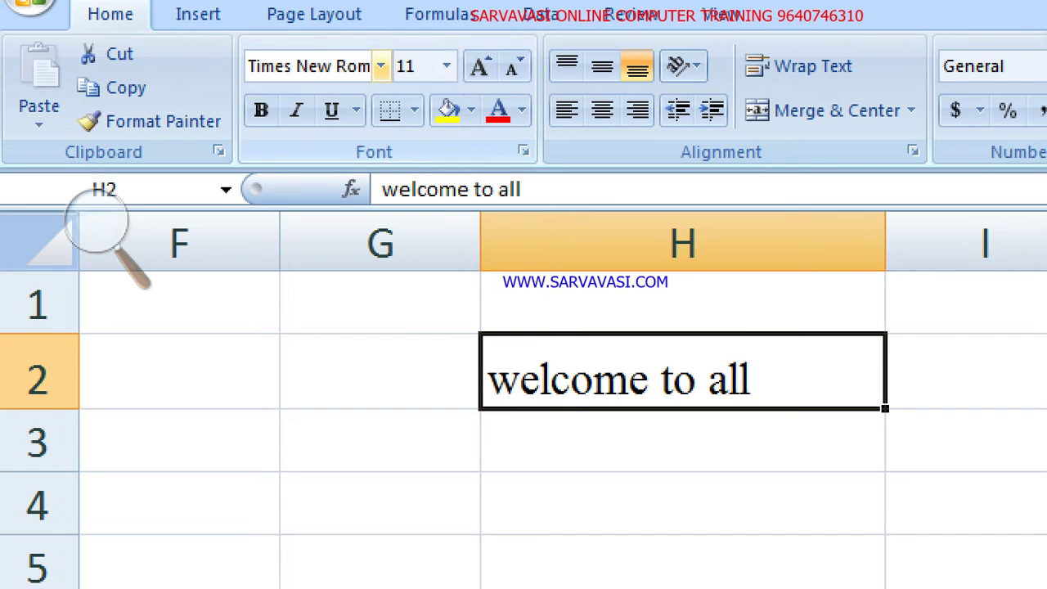
- Change the H2 text's font from Times New Roman back to Algerian
click(375, 63)
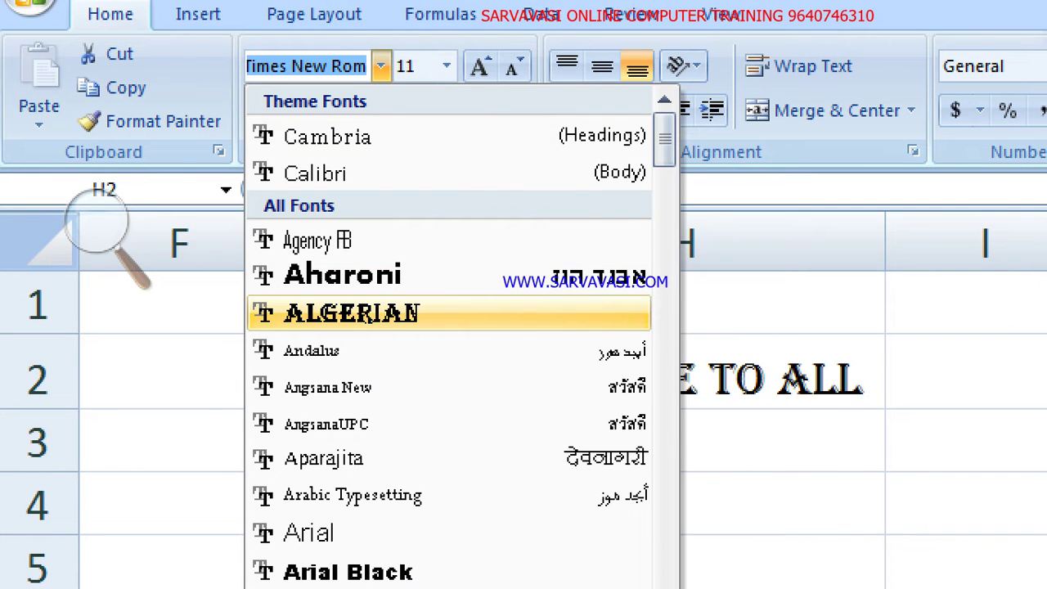
click(352, 313)
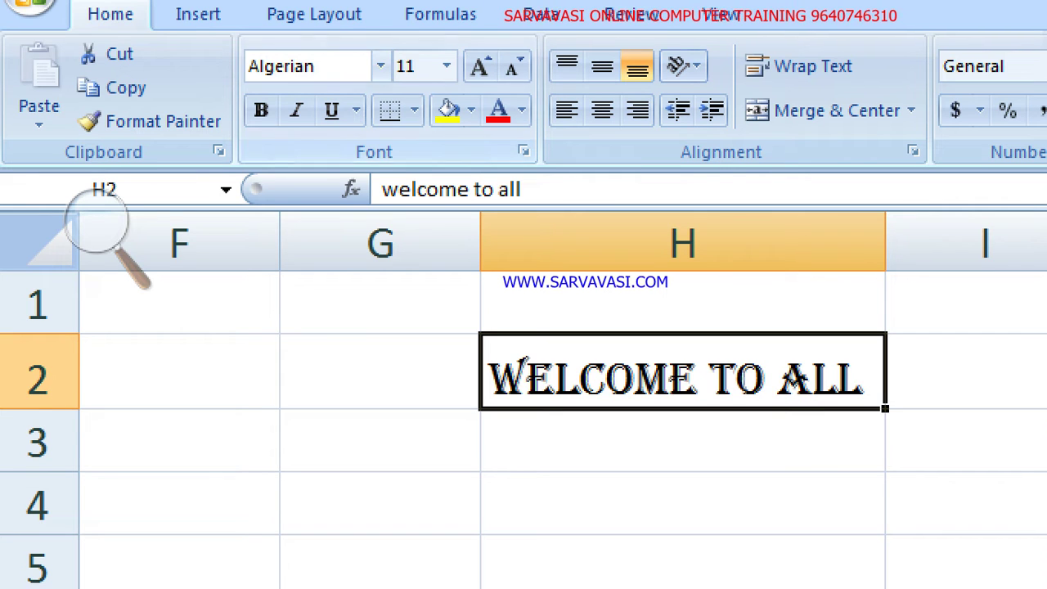
key(alt+h)
key(f)
key(f)
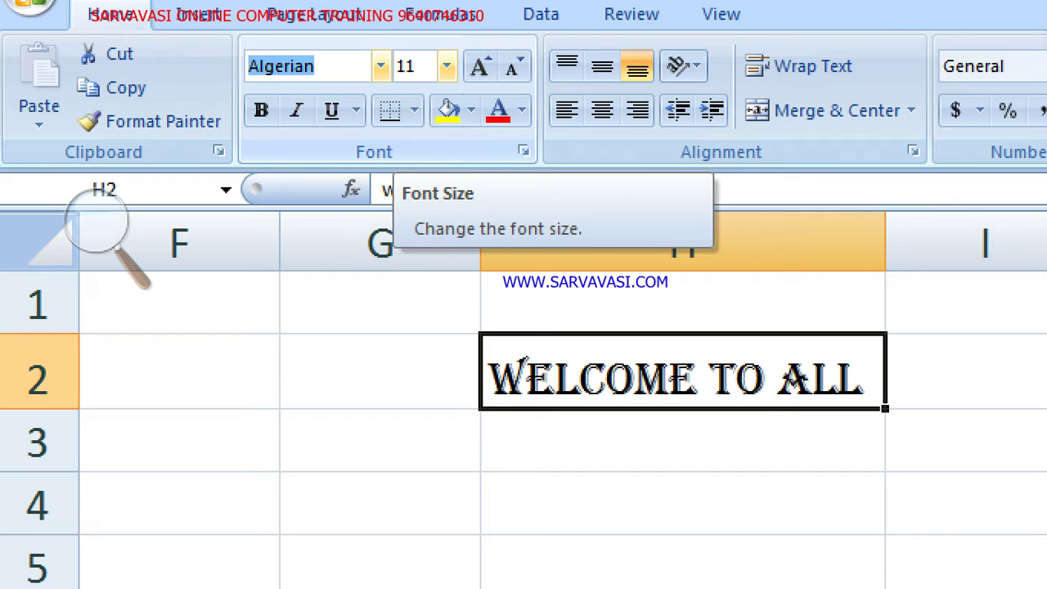
- Set the H2 text to 22 point, then type 9000 into the font size box
click(446, 66)
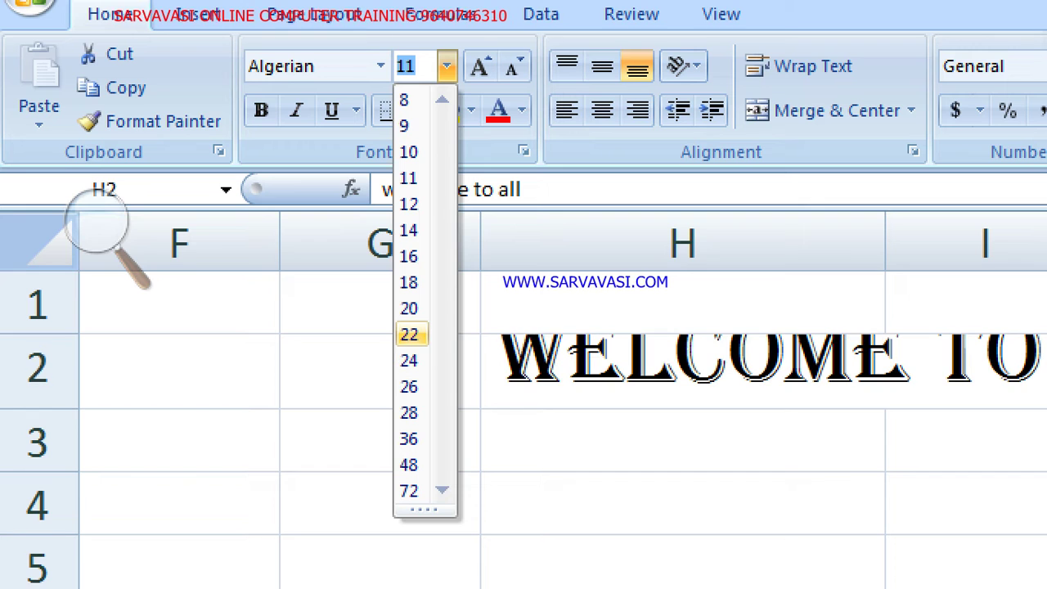
click(409, 335)
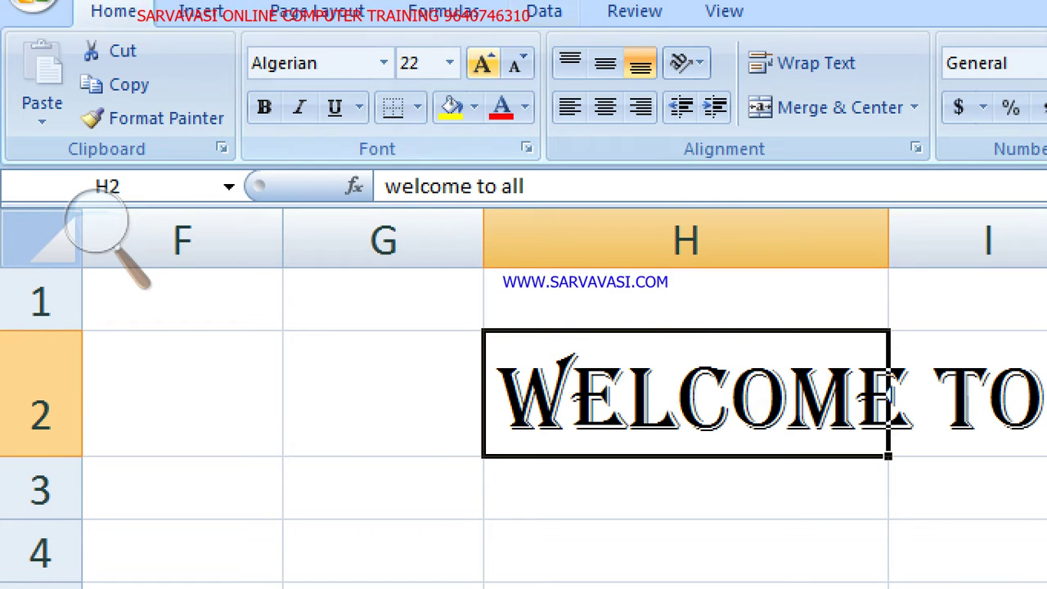
click(449, 63)
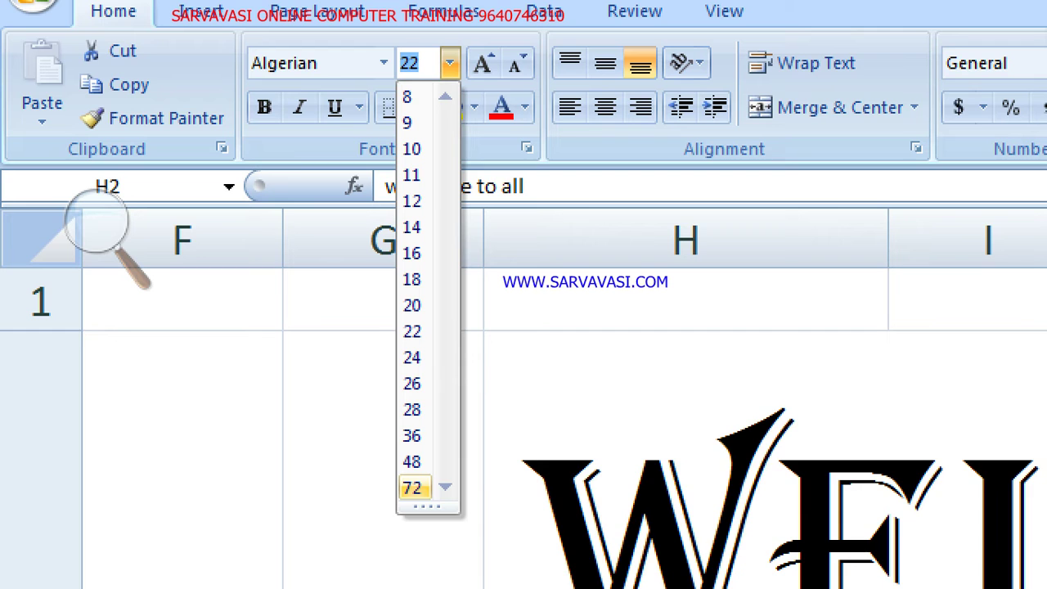
click(419, 63)
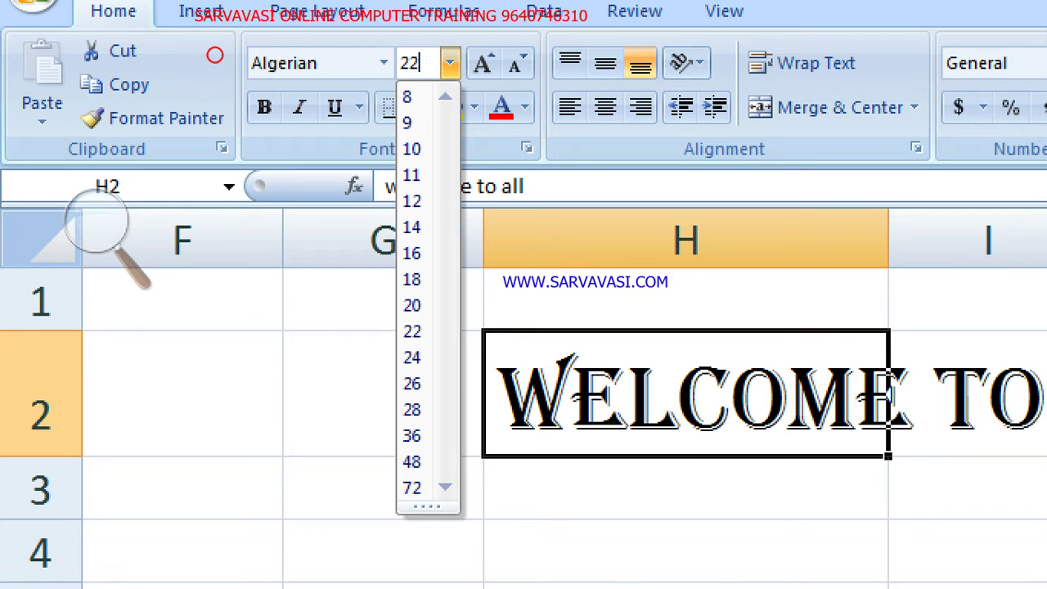
key(BackSpace)
key(BackSpace)
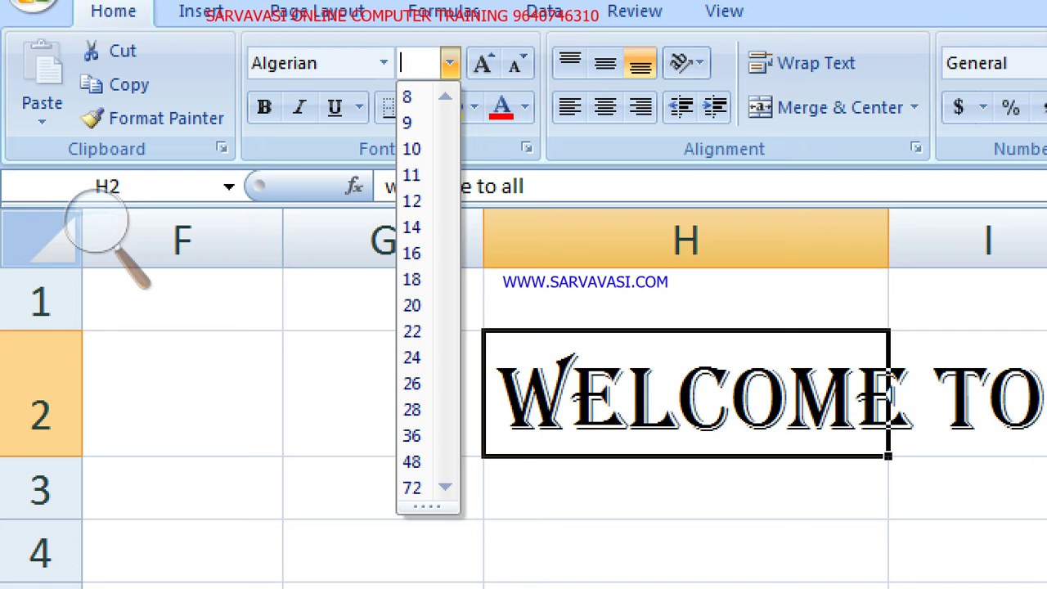
text(9000)
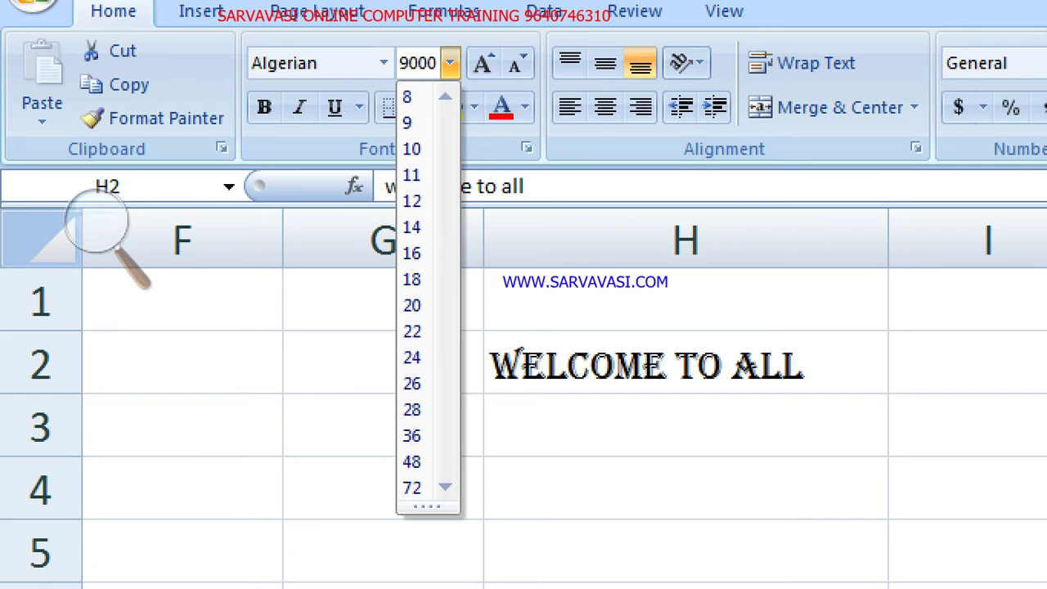
key(Return)
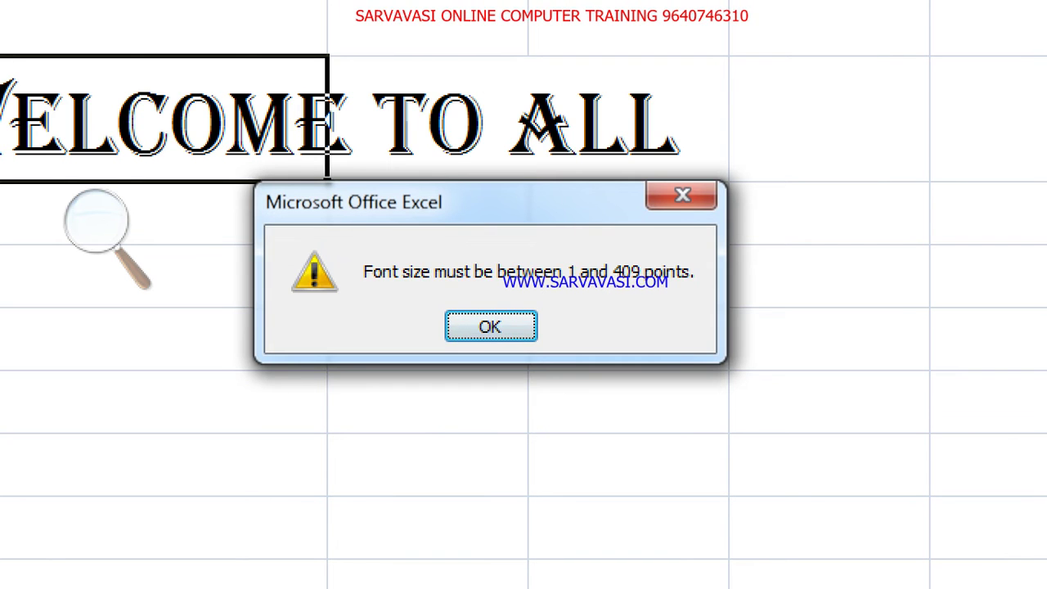
click(508, 325)
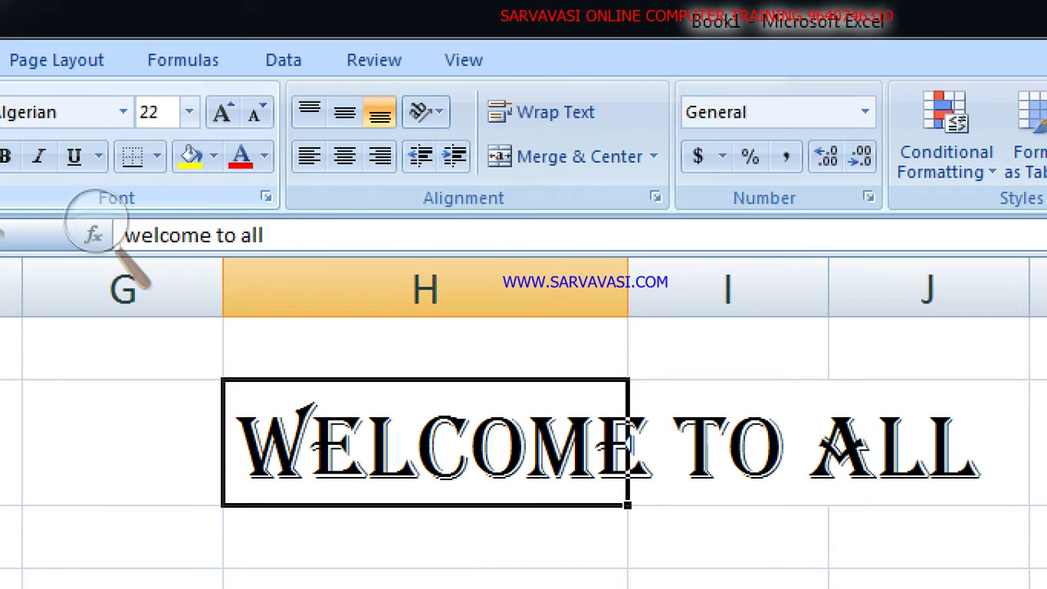
- Open the screen magnifier at 200% and position its window over the sheet
click(93, 231)
click(85, 238)
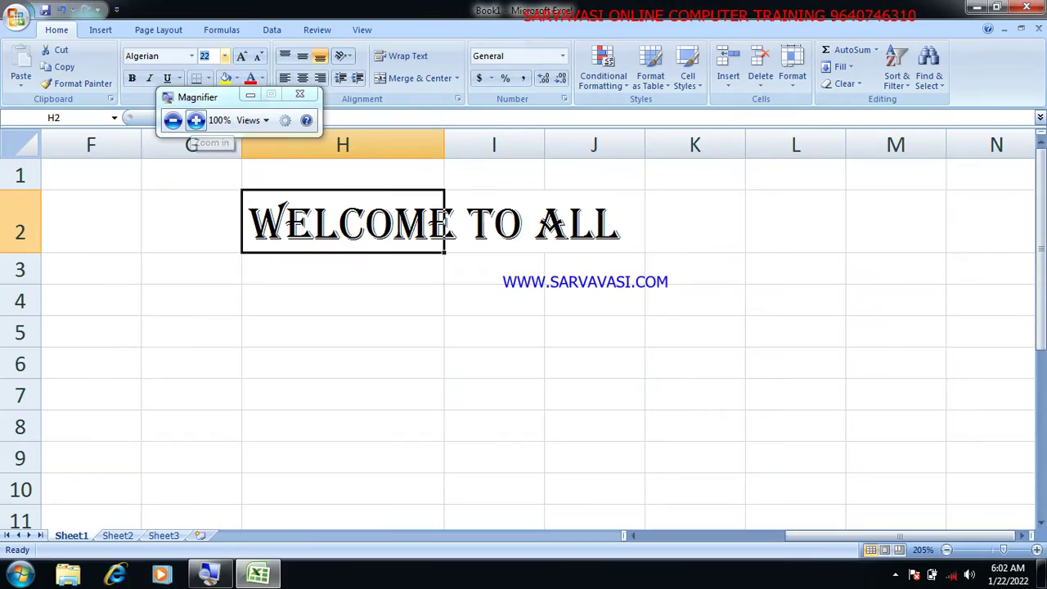
click(115, 134)
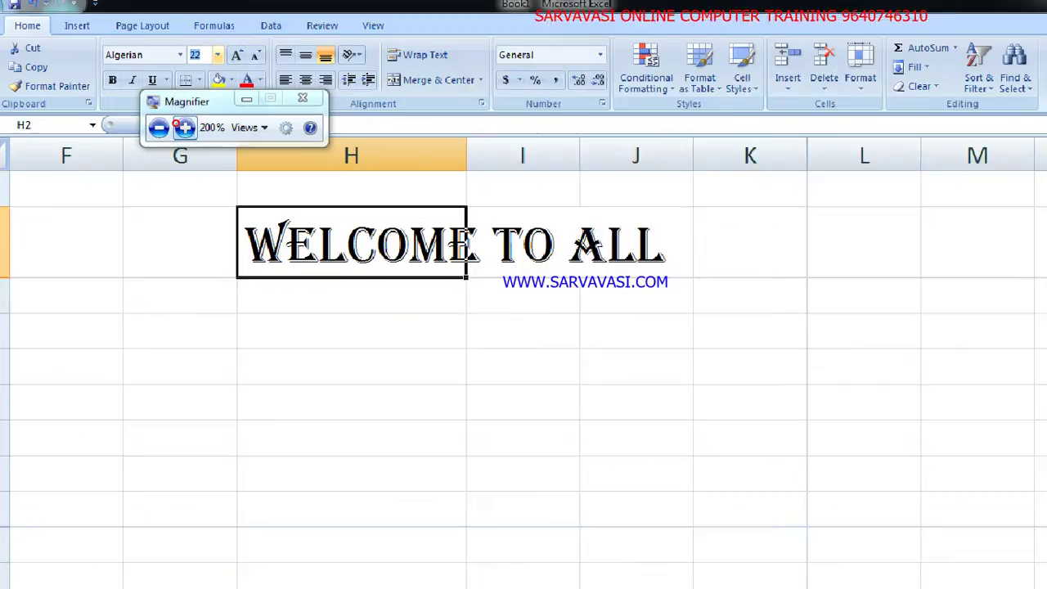
click(153, 124)
click(196, 120)
drag(169, 98, 181, 166)
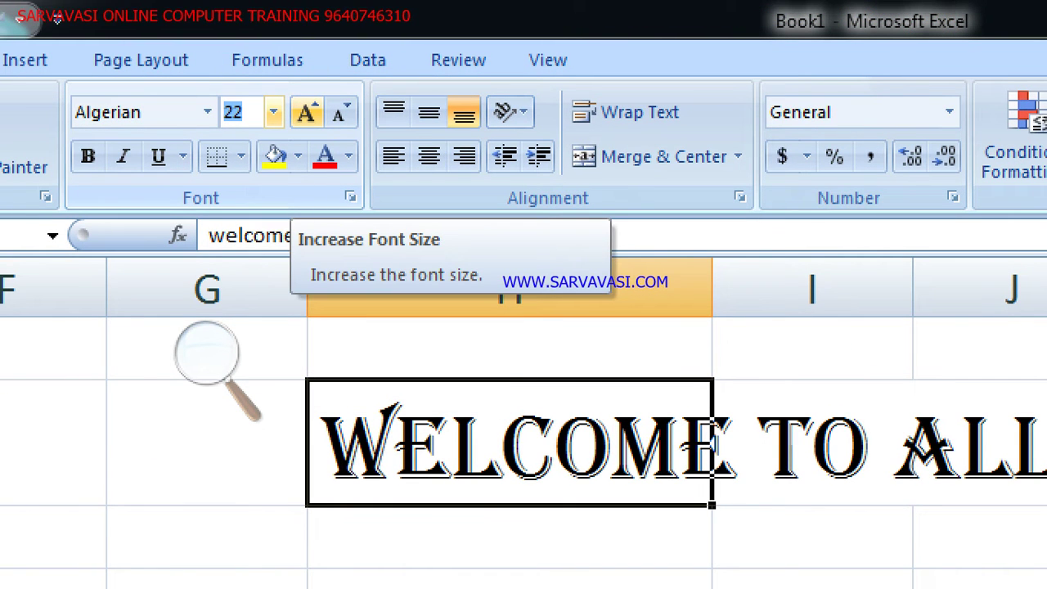
- Step the H2 text size up and down with Increase/Decrease Font Size until it reads 18
click(307, 112)
click(307, 112)
click(306, 112)
click(307, 112)
click(307, 112)
click(307, 112)
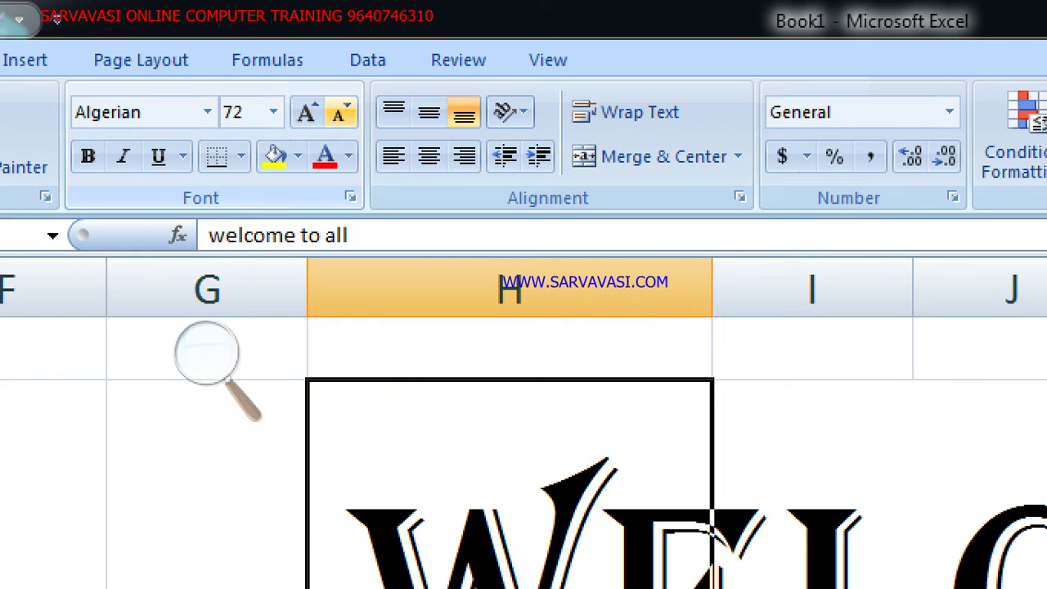
click(338, 112)
click(337, 112)
click(338, 112)
click(338, 112)
click(338, 112)
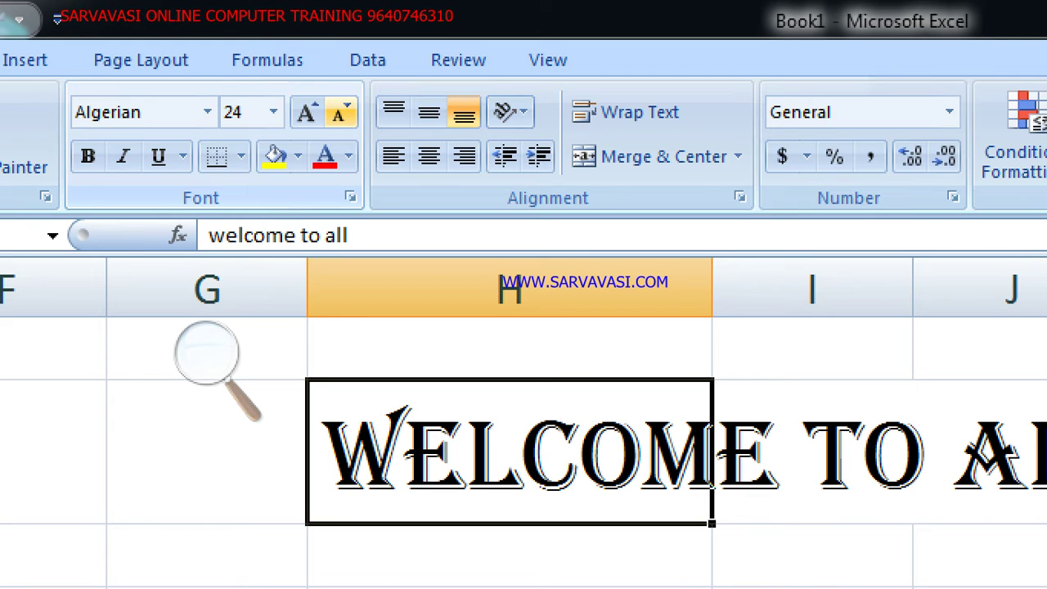
click(338, 112)
click(338, 112)
click(338, 112)
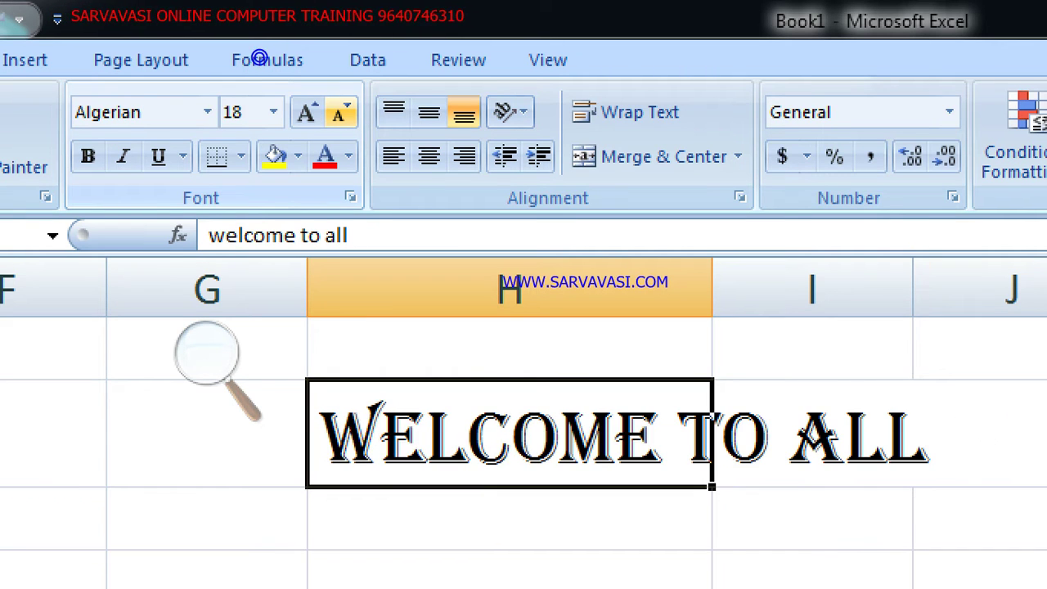
click(339, 112)
click(339, 112)
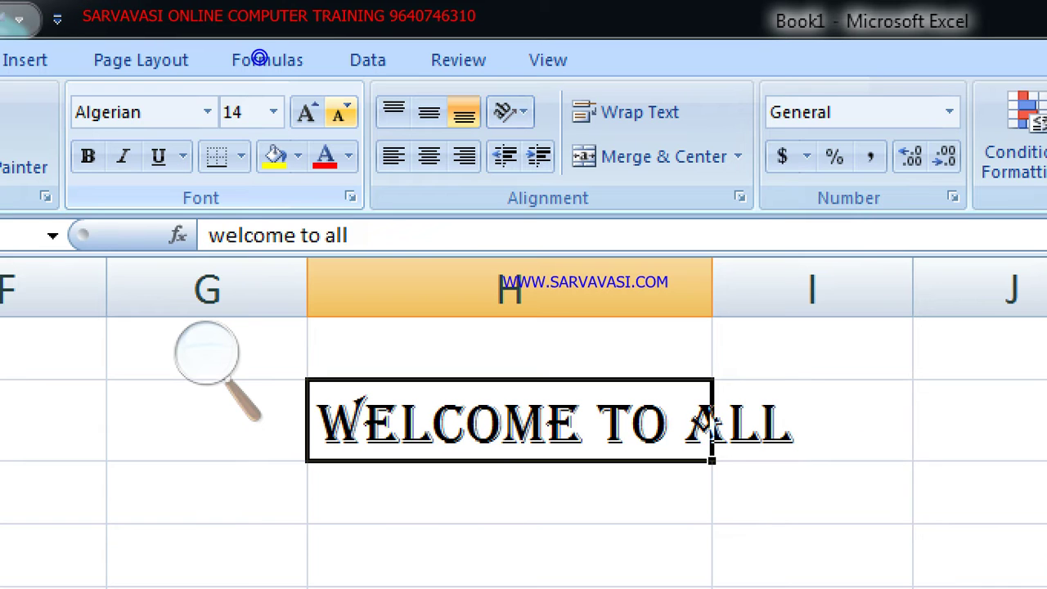
click(338, 112)
click(306, 112)
click(306, 112)
click(306, 112)
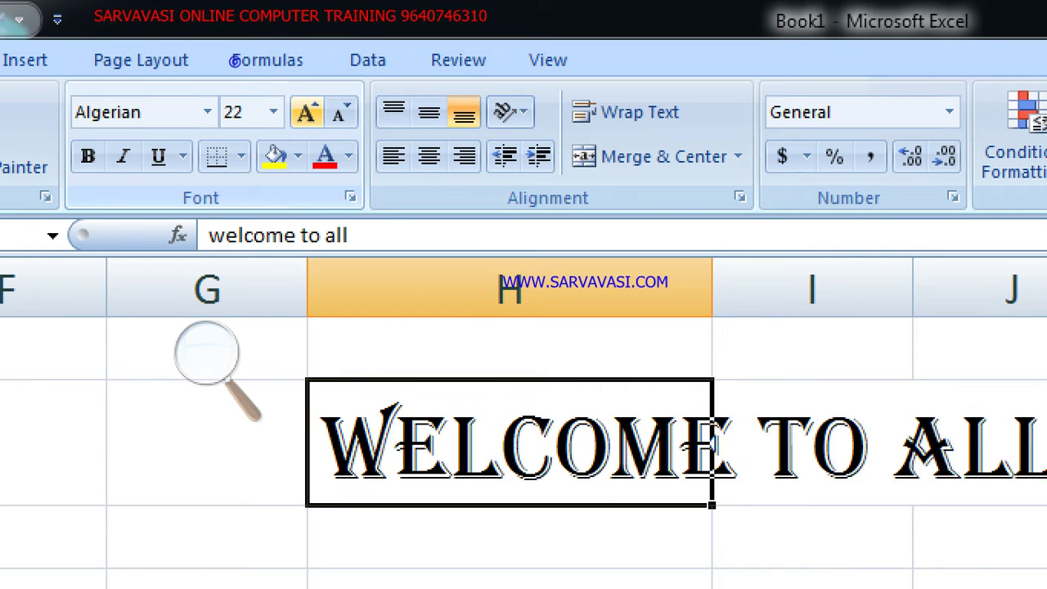
click(306, 112)
click(306, 112)
click(305, 112)
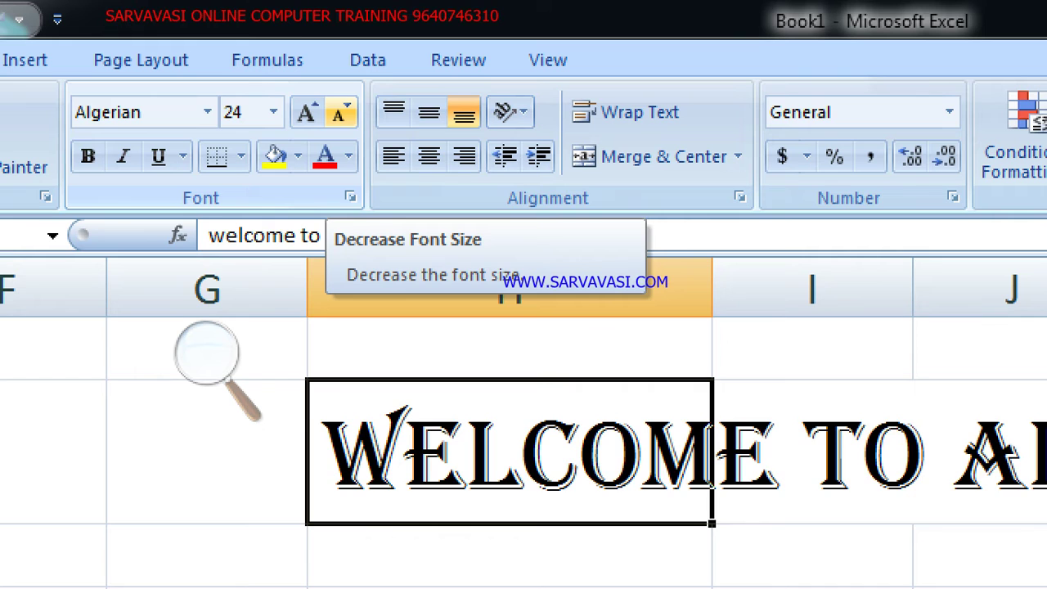
click(339, 112)
click(339, 112)
click(339, 112)
click(339, 112)
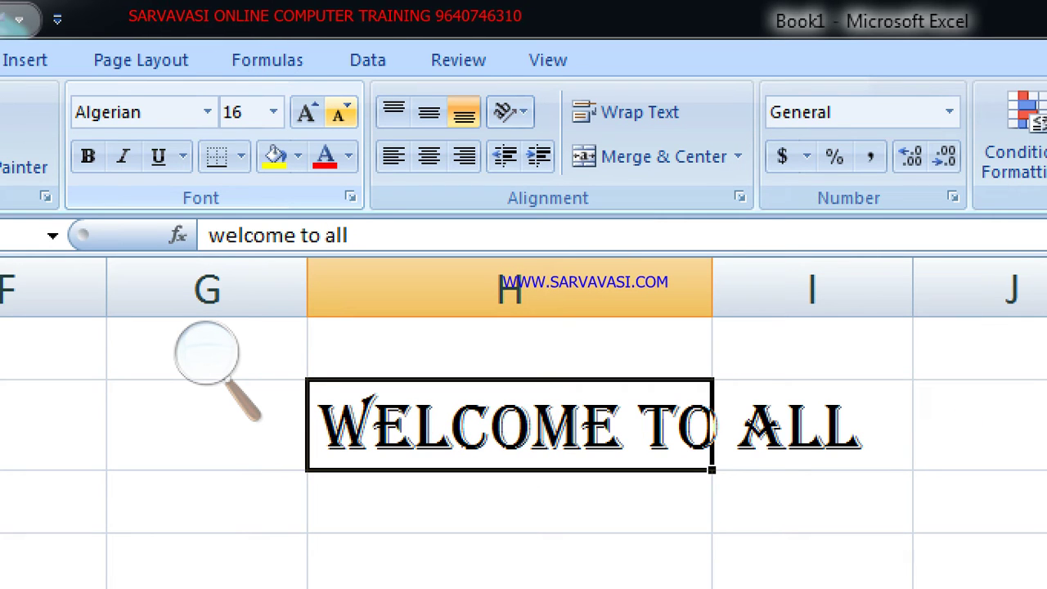
click(306, 112)
click(339, 112)
click(306, 112)
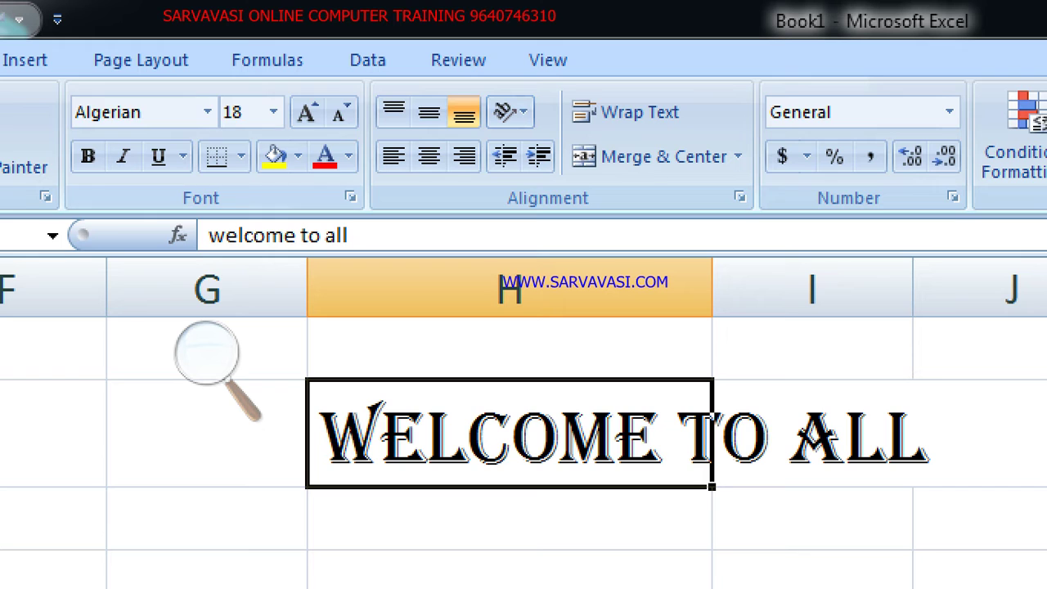
click(135, 112)
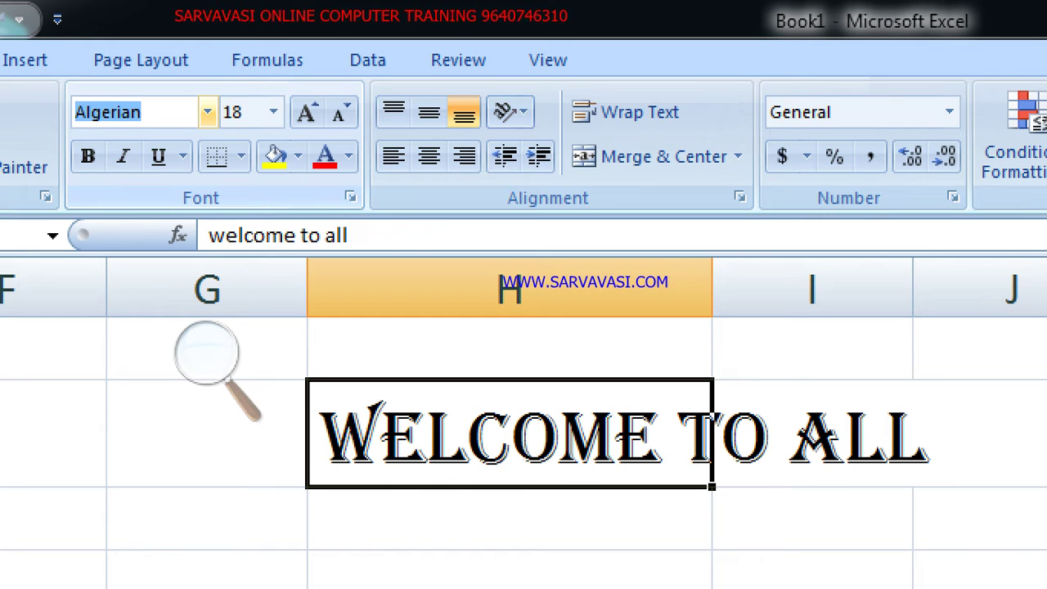
- Set H2 to Times New Roman, AutoFit column H with Alt+H O I, and make it bold
text(Times New Rom)
key(Return)
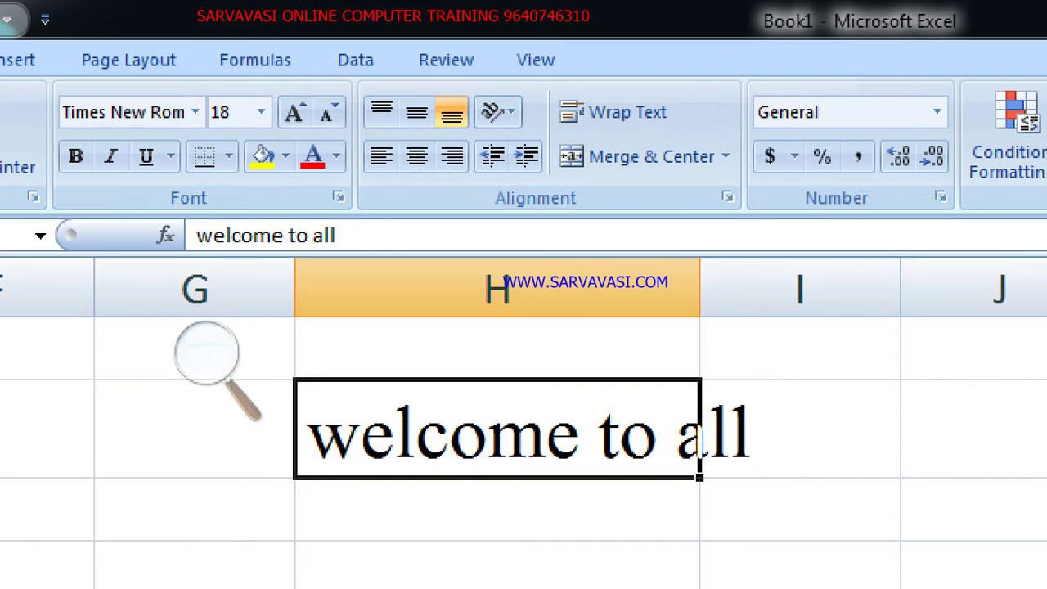
key(alt+h)
key(o)
key(i)
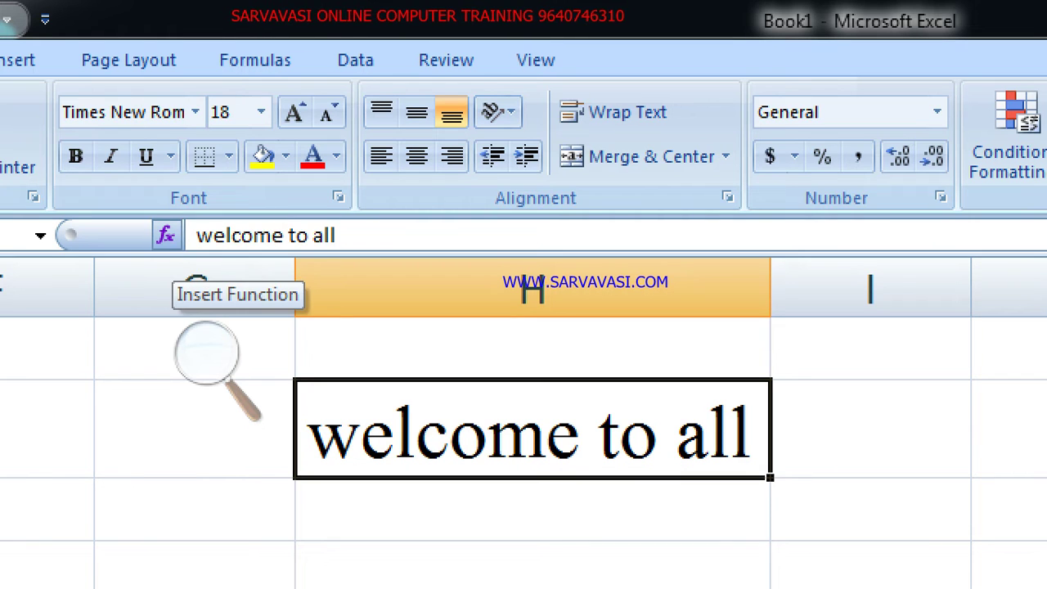
click(75, 157)
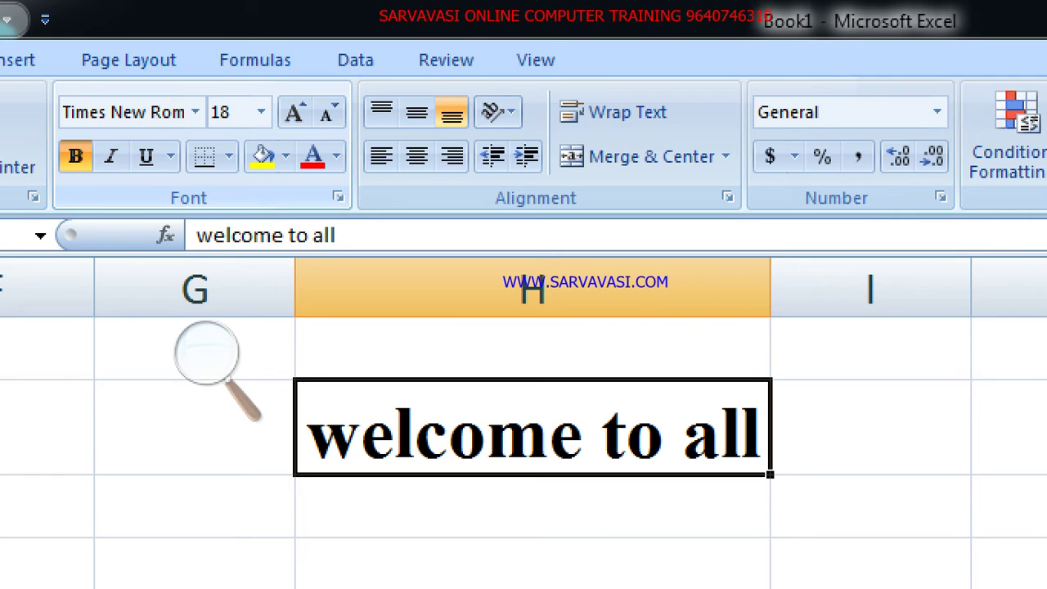
- Remove bold from the H2 text and toggle italic on and off, leaving it upright
key(ctrl+b)
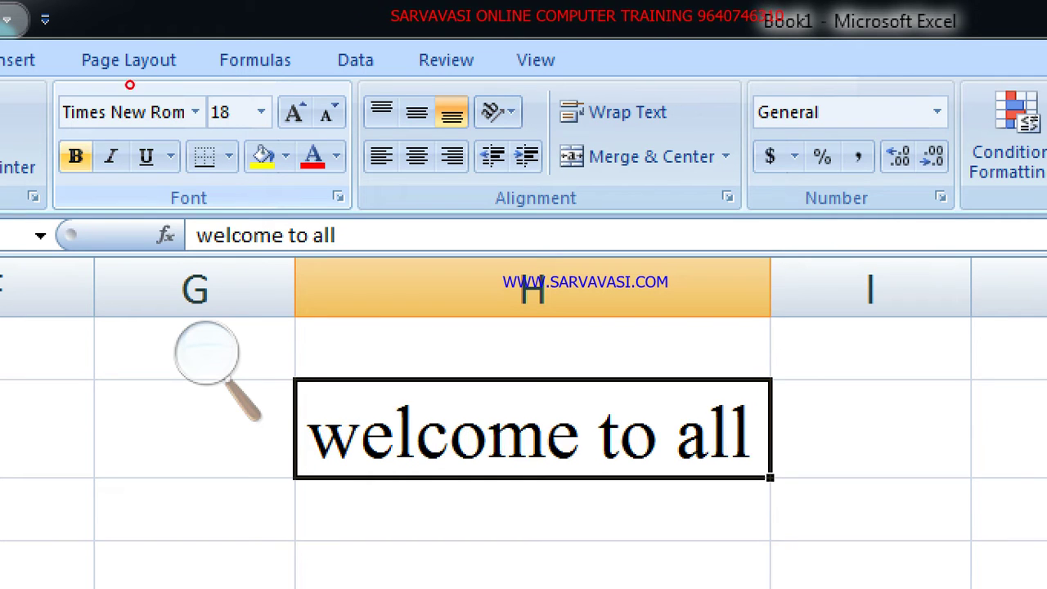
key(ctrl+b)
key(ctrl+b)
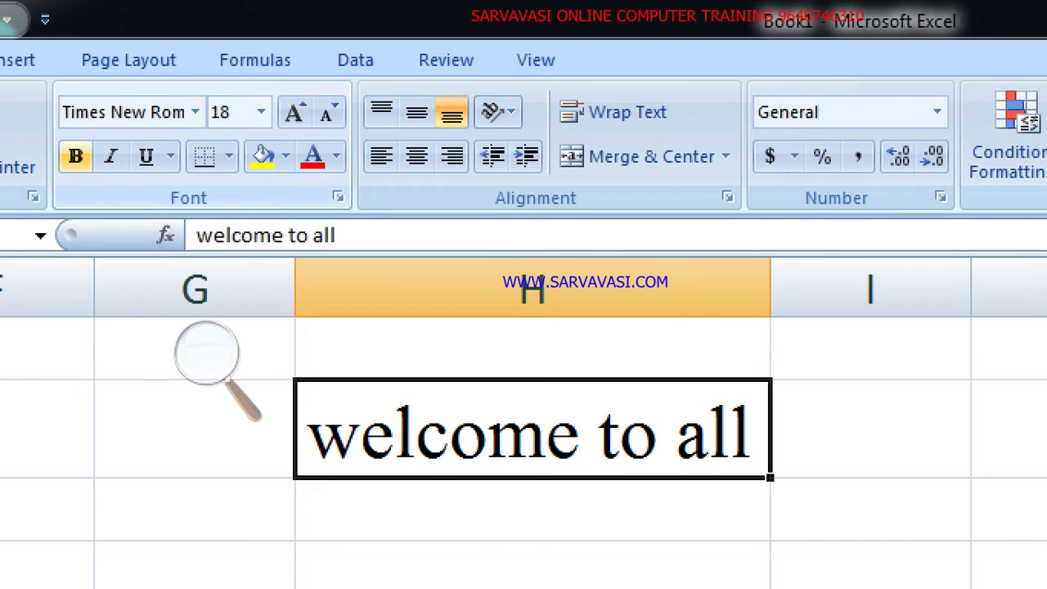
key(ctrl+i)
key(ctrl+i)
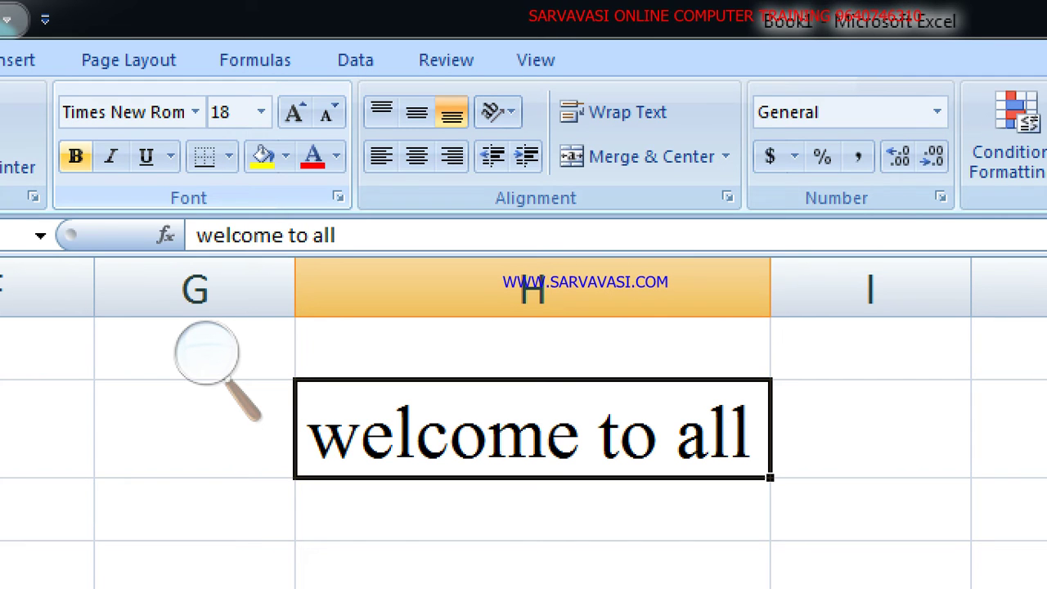
key(ctrl+i)
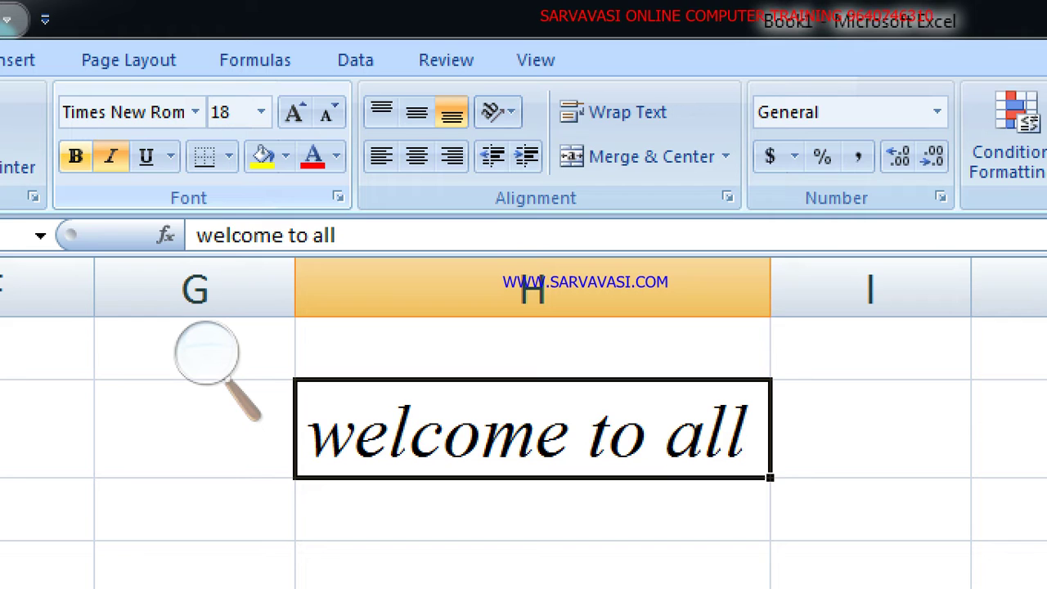
key(ctrl+i)
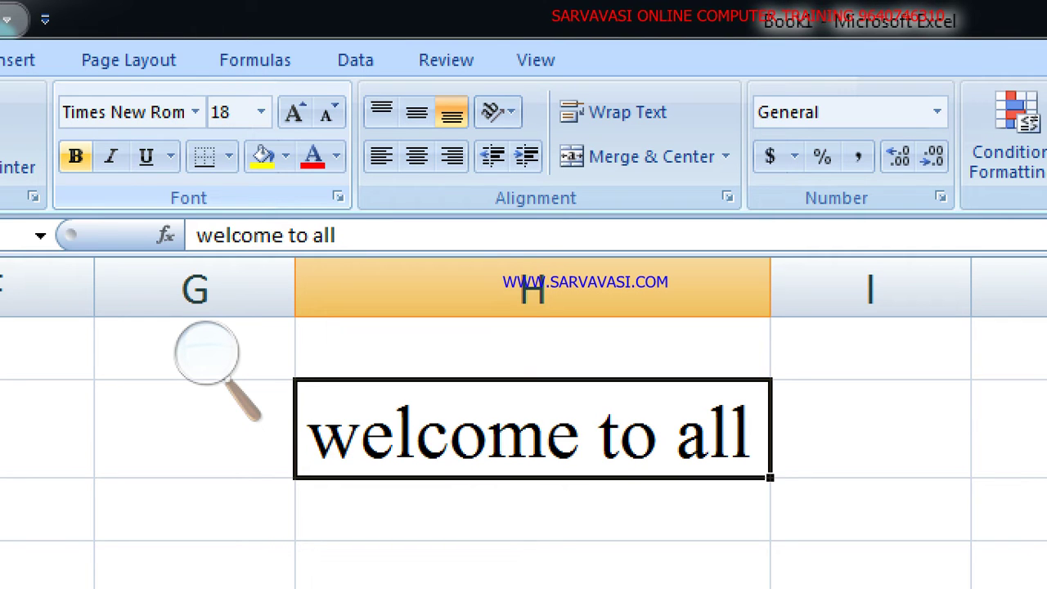
key(ctrl+i)
key(ctrl+i)
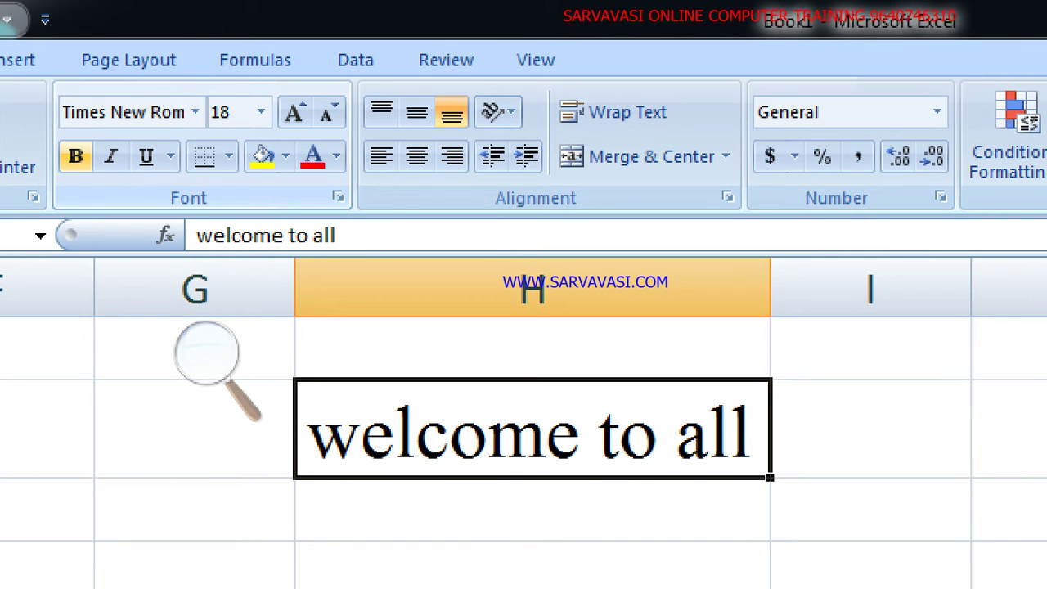
key(ctrl+i)
key(ctrl+i)
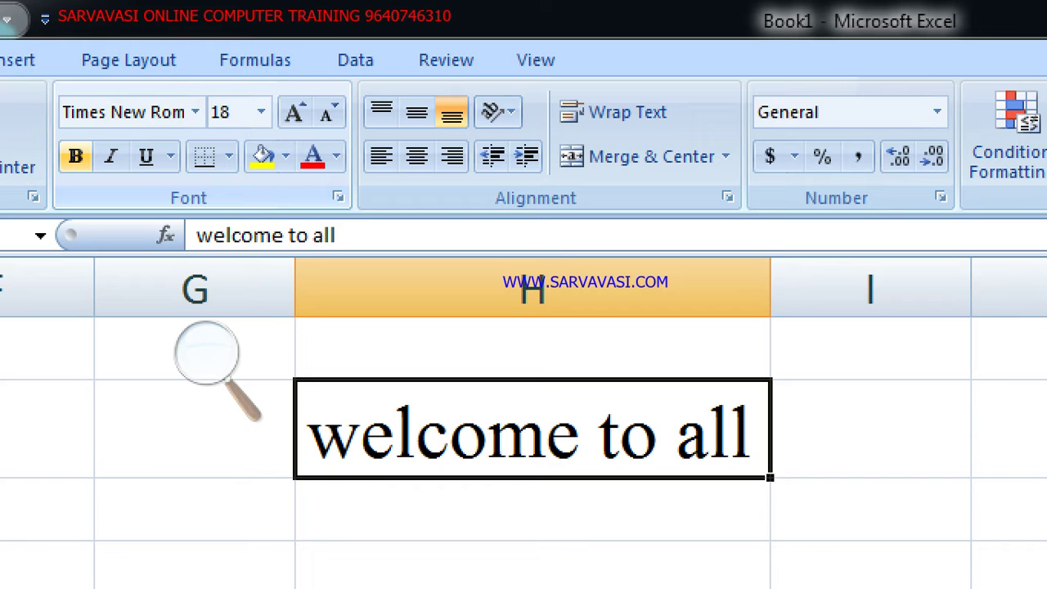
- Underline the H2 text as a trial, then remove the underline again
key(ctrl+u)
key(ctrl+u)
key(ctrl+u)
key(ctrl+u)
key(ctrl+u)
key(ctrl+u)
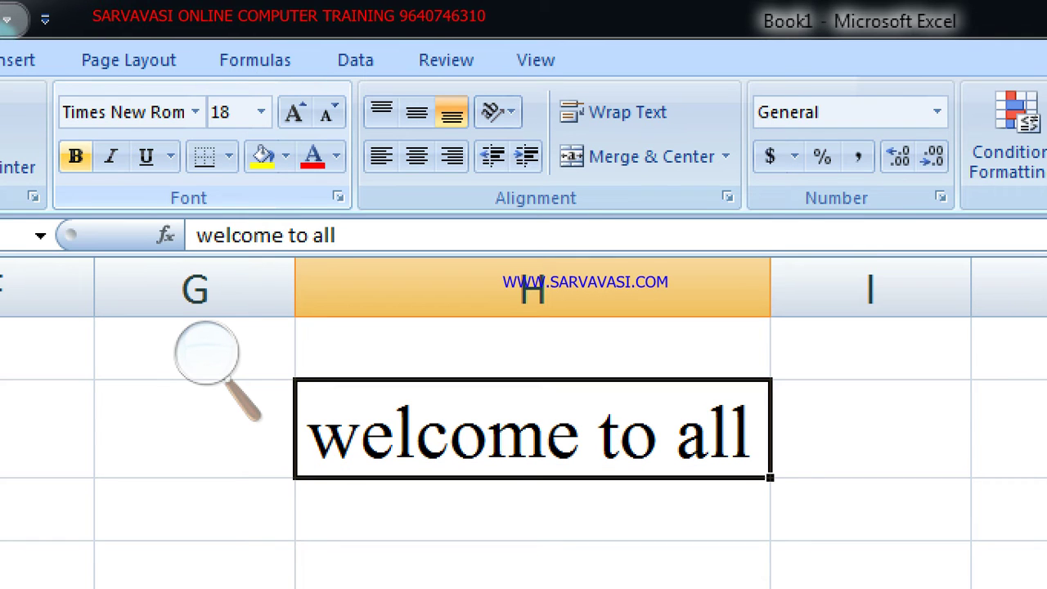
key(ctrl+u)
key(ctrl+u)
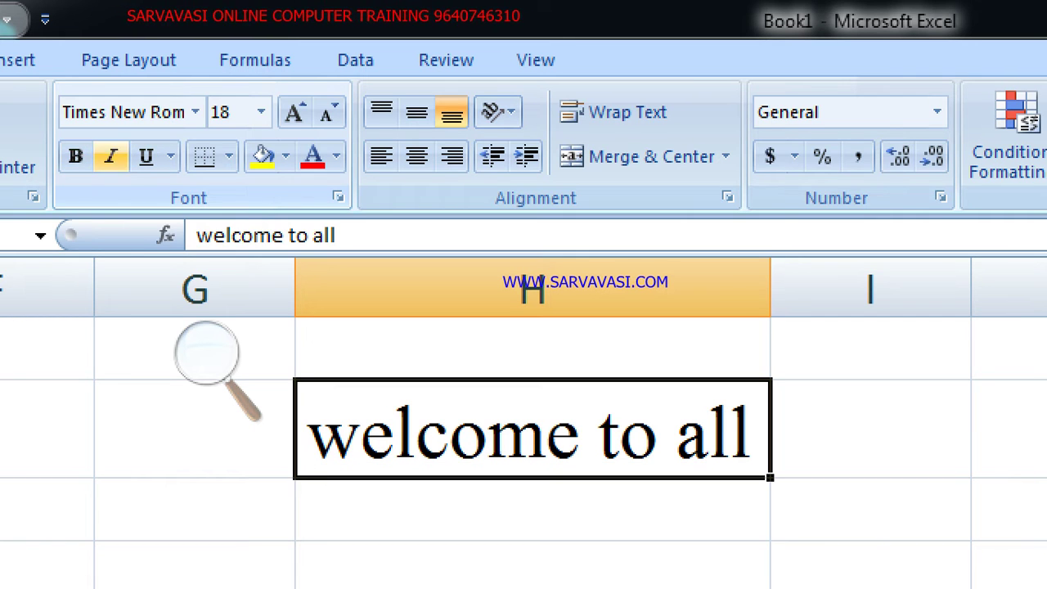
click(170, 157)
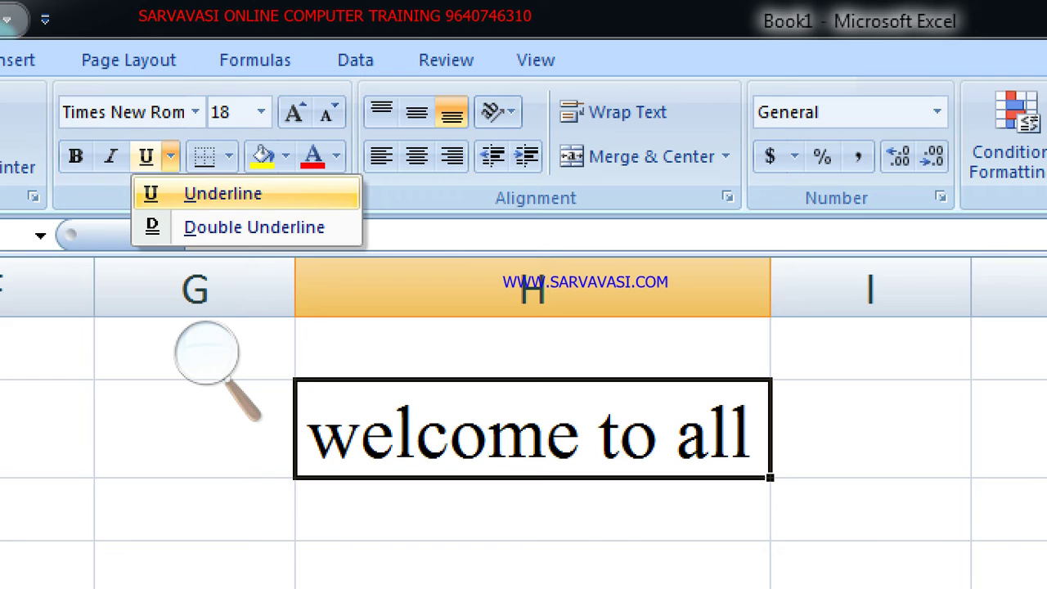
click(254, 226)
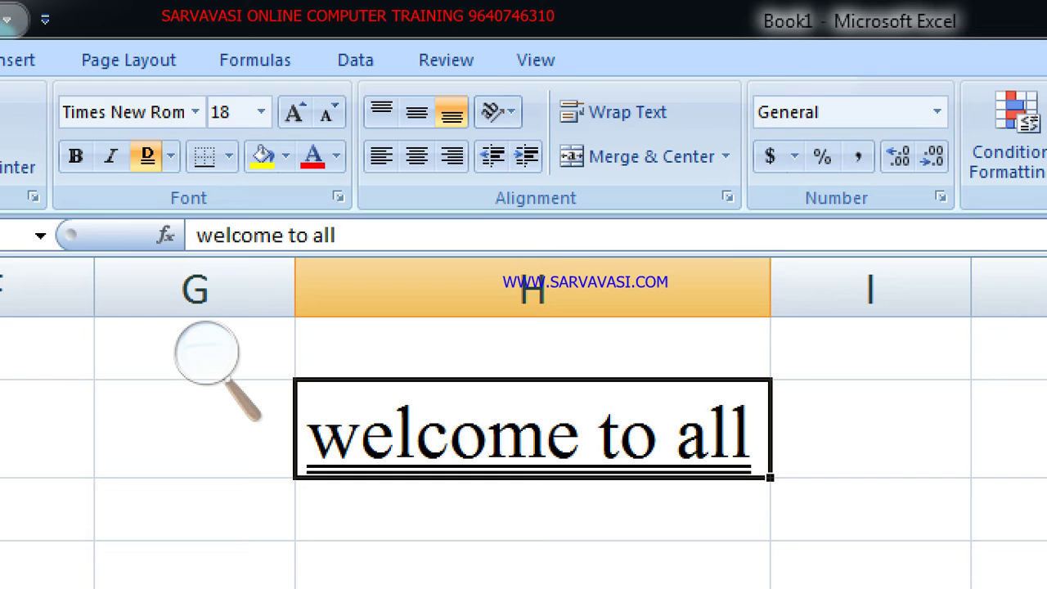
click(148, 156)
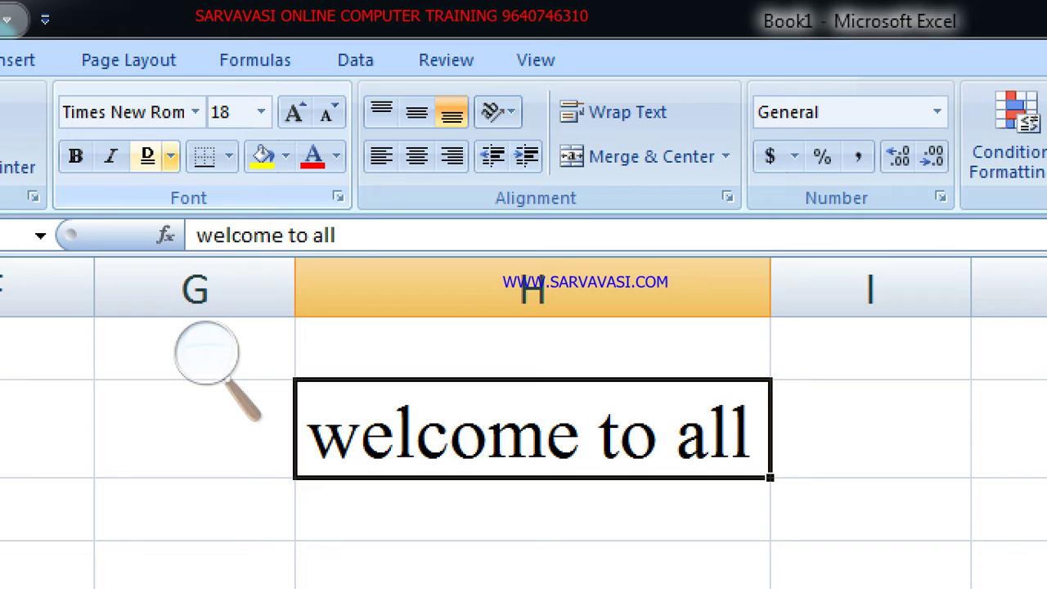
click(171, 156)
click(213, 194)
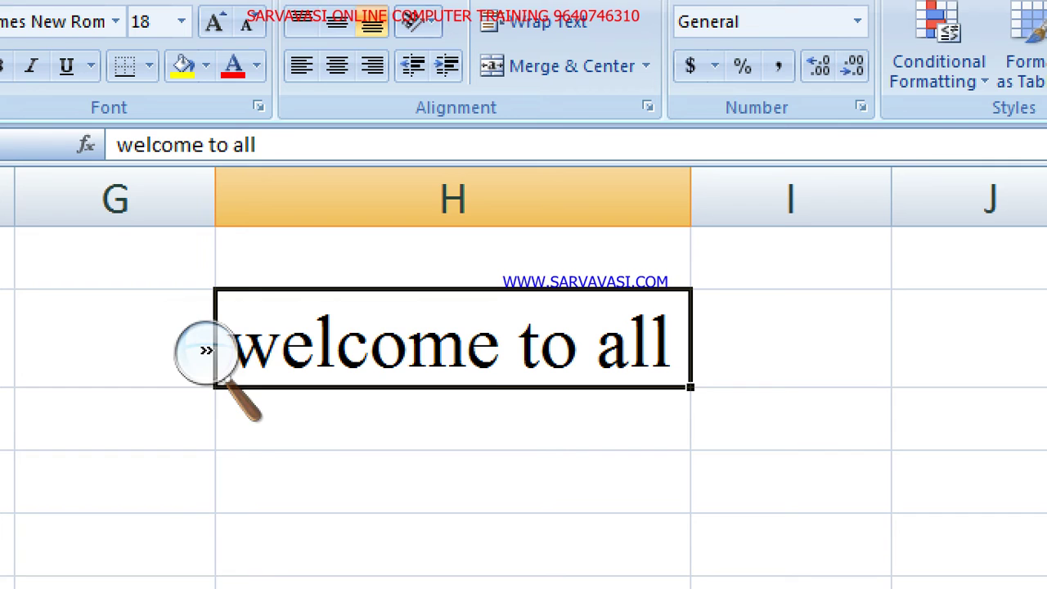
click(207, 350)
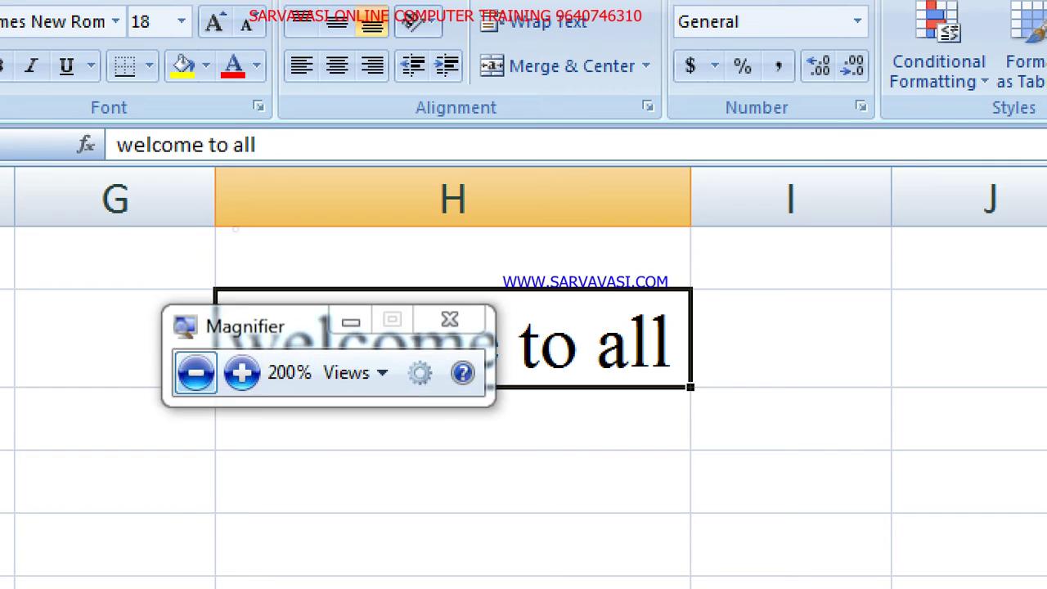
- Switch to the blank Sheet2 and zoom in on it
click(197, 372)
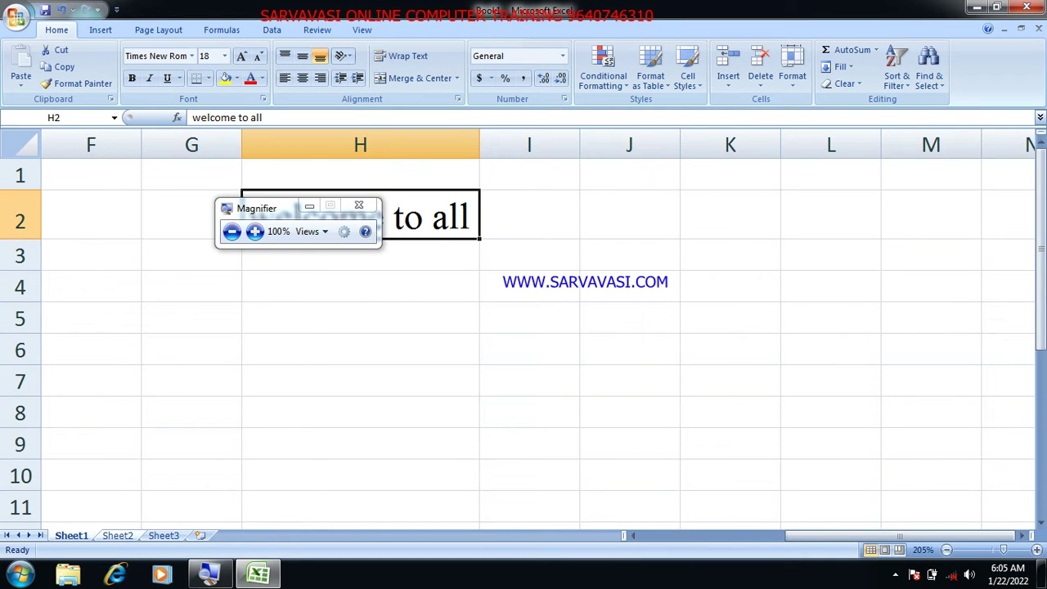
click(117, 535)
drag(262, 208, 733, 175)
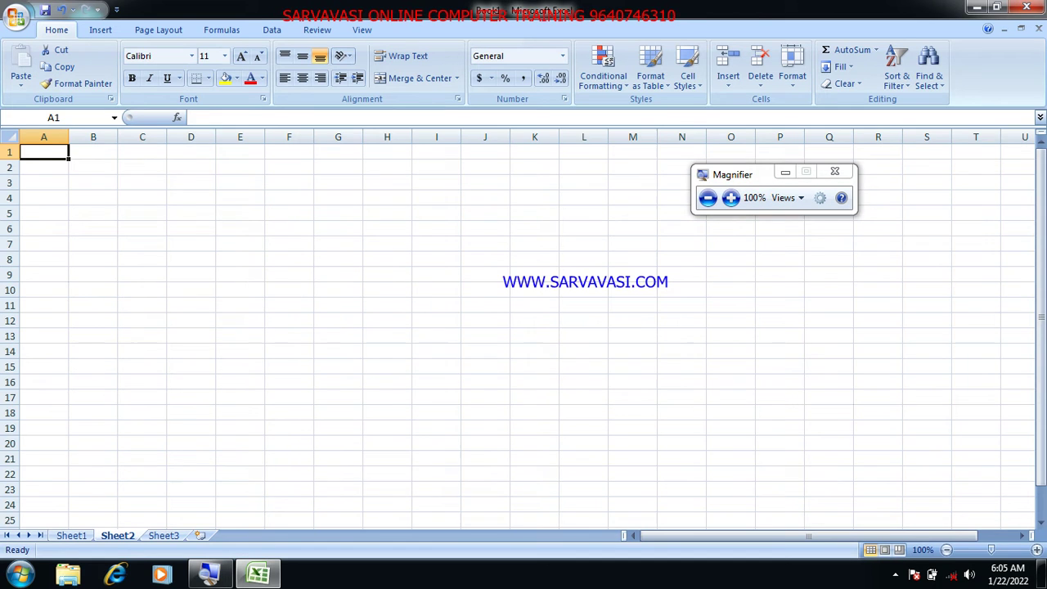
scroll(523, 328, up, 11)
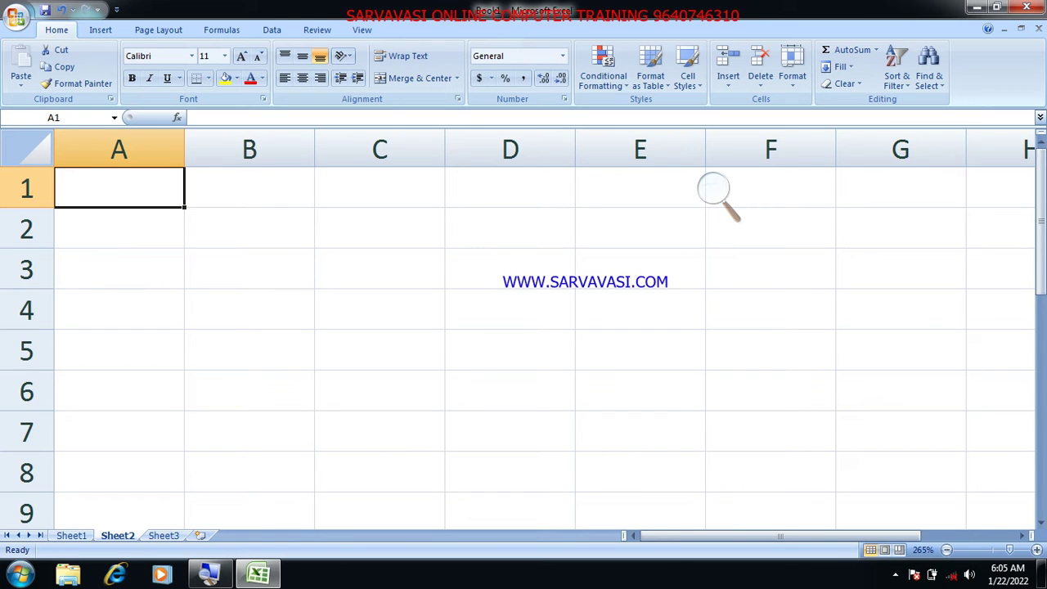
- Type the headings sno, sname, s1 and s2 across A1:D1
text(sno)
key(Return)
key(Up)
key(Right)
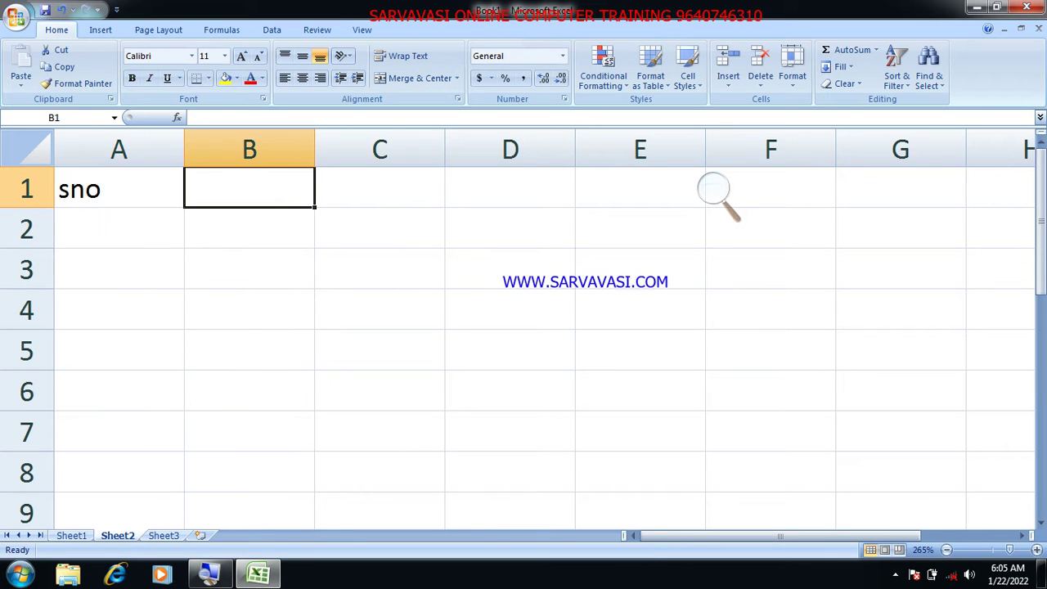
text(sname)
key(Tab)
text(s1)
key(Tab)
text(s3)
key(BackSpace)
text(2)
key(Tab)
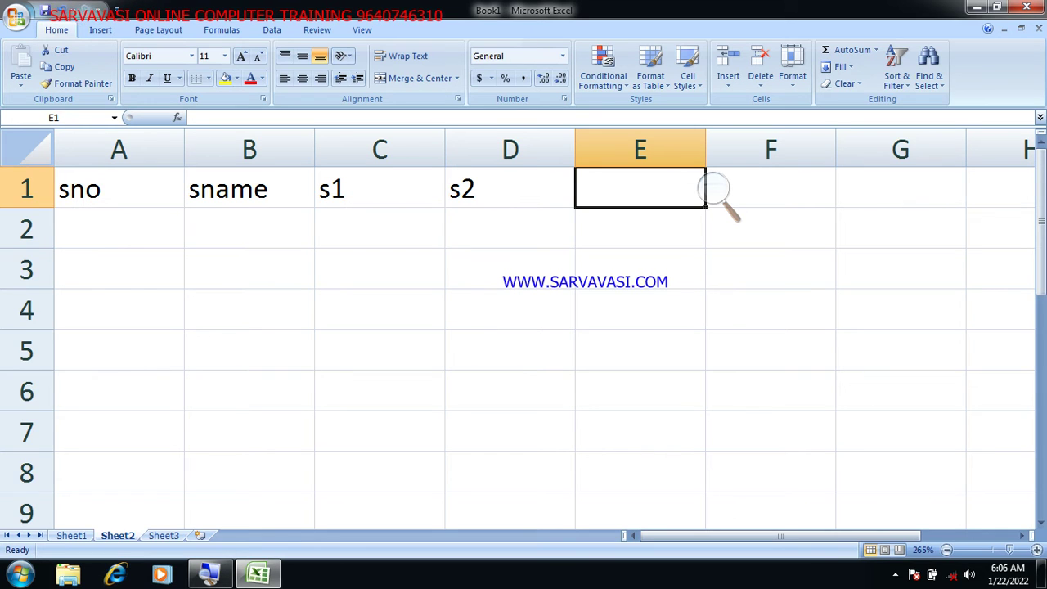
- Add the headings s3, total and avg in E1:G1
text(s3)
key(Tab)
text(total)
key(Return)
click(714, 190)
key(Tab)
text(avg)
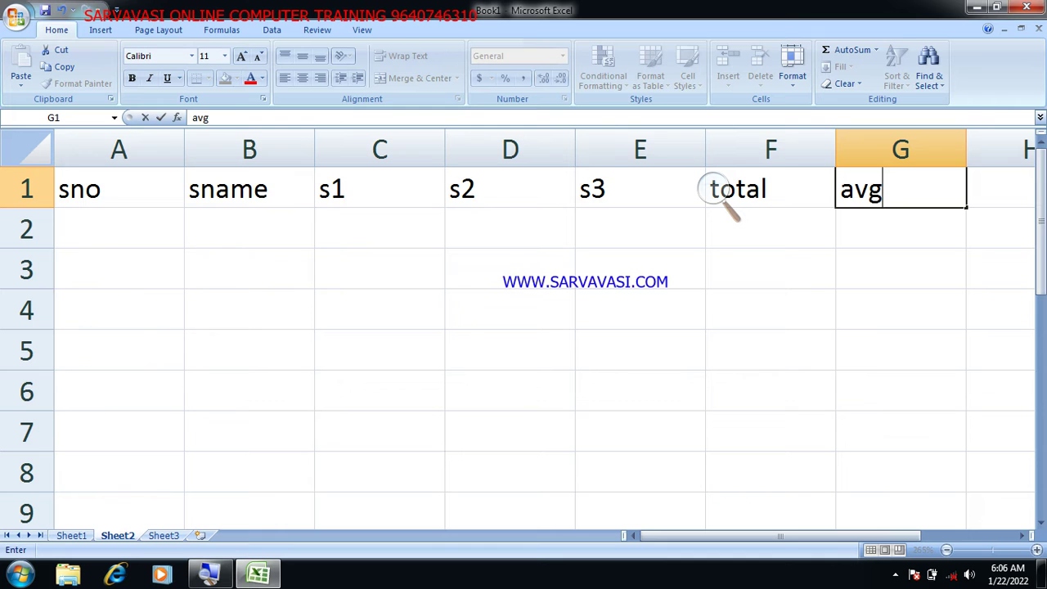
key(Return)
- Enter serial numbers 1 to 4 in A2:A5
key(Left)
key(Home)
text(1)
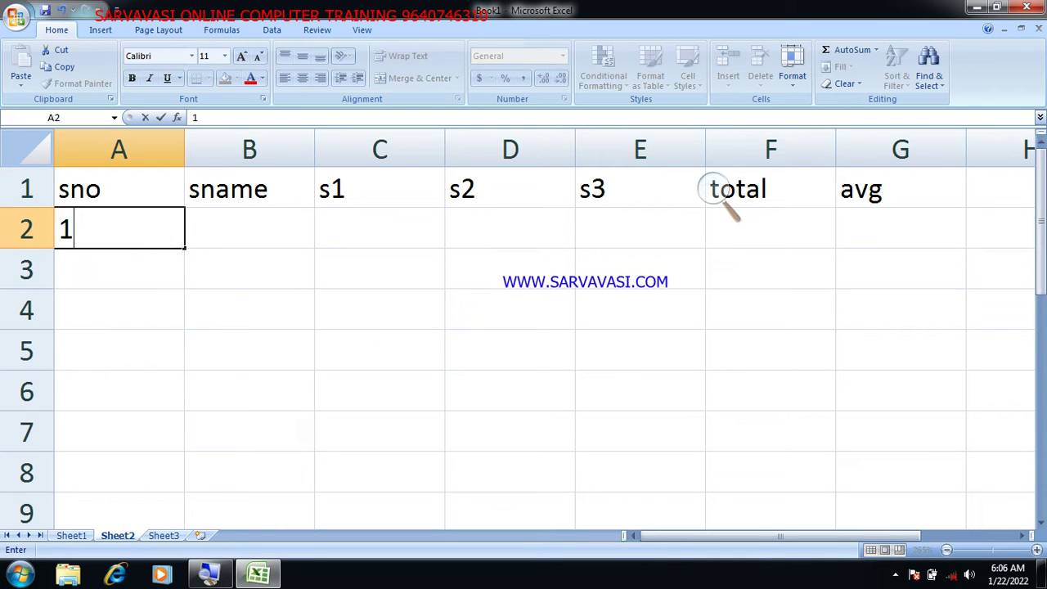
key(Return)
text(2)
key(Return)
text(3)
key(Down)
key(Left)
text(4)
key(Right)
- Enter the four student names in B2:B5
key(Up)
key(Up)
key(Up)
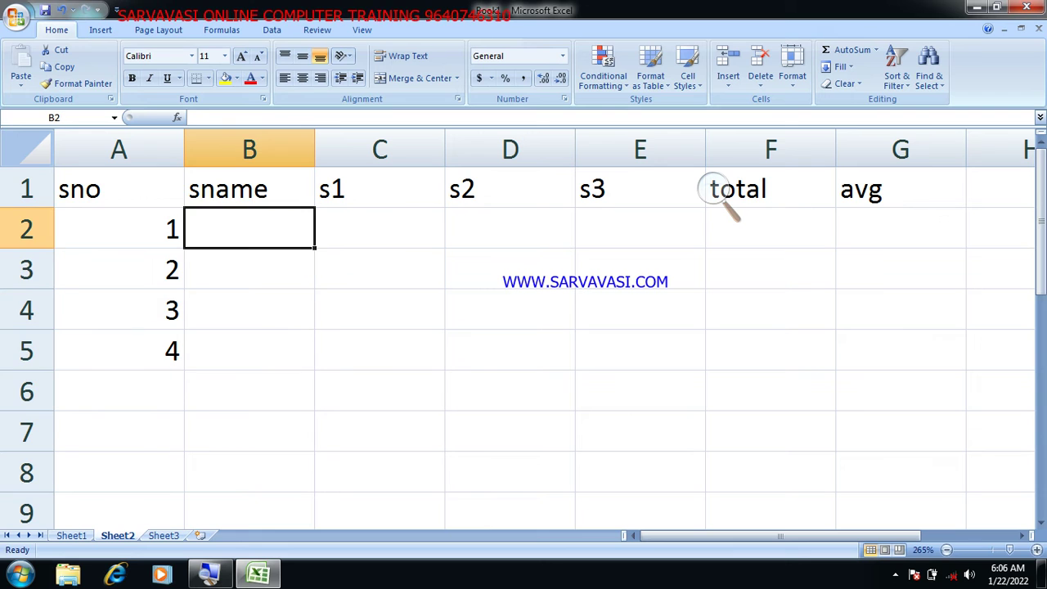
text(raju)
key(Return)
text(ramesh)
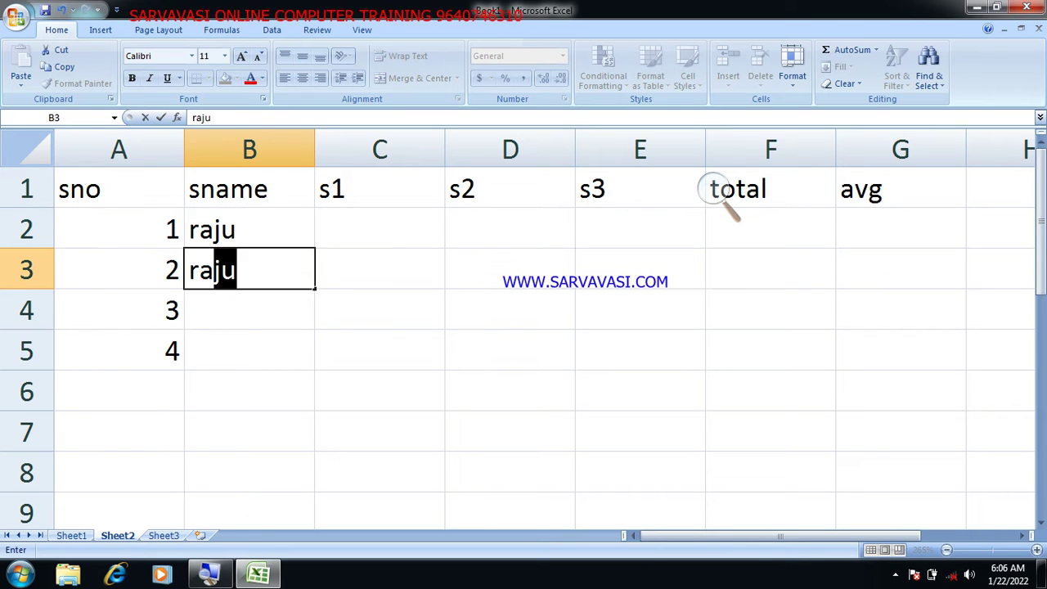
key(Return)
text(ravi)
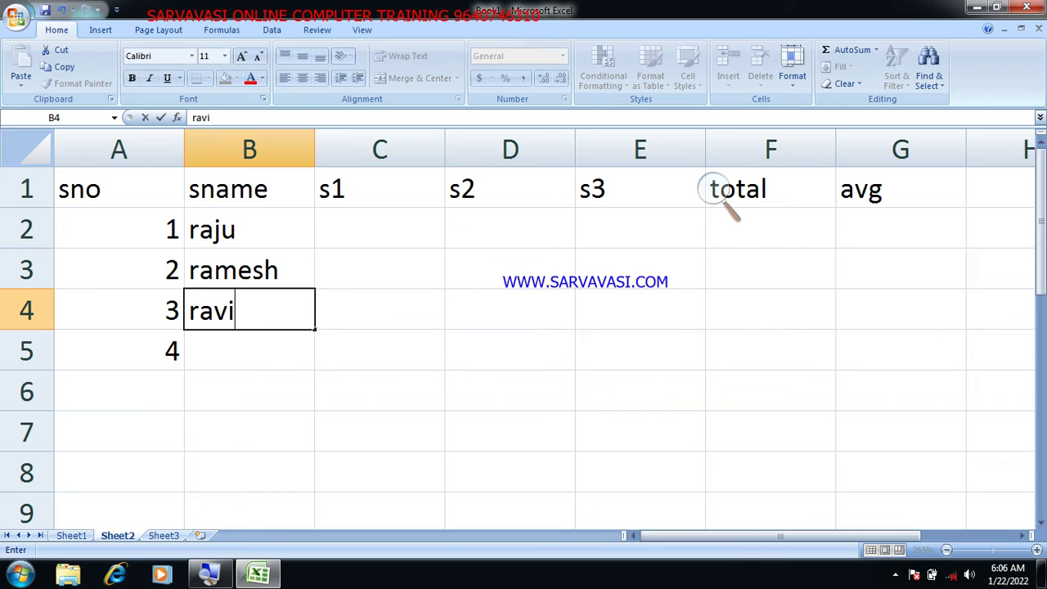
key(Return)
text(rajesh)
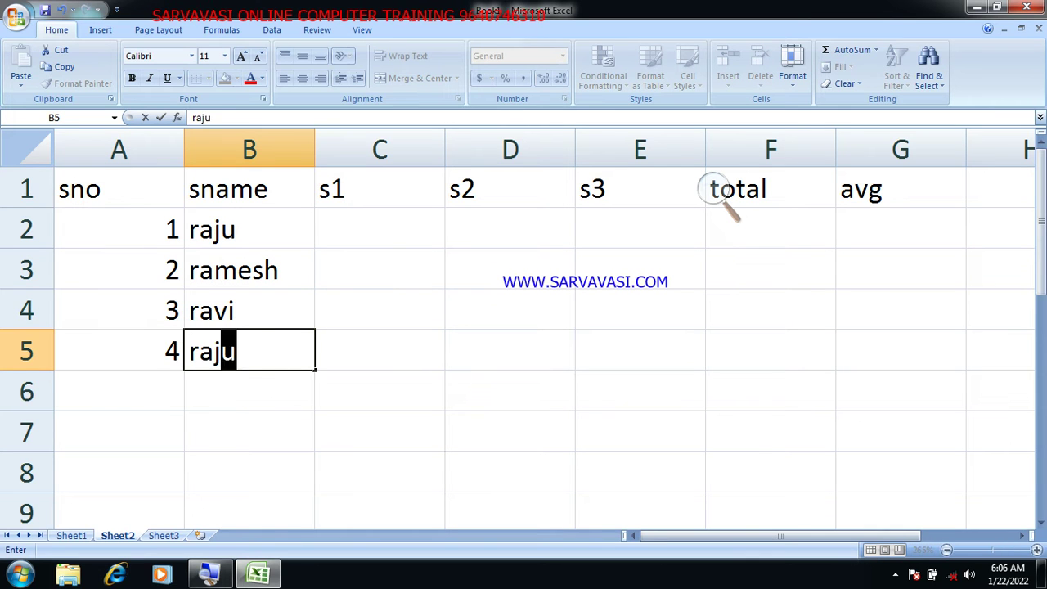
key(Return)
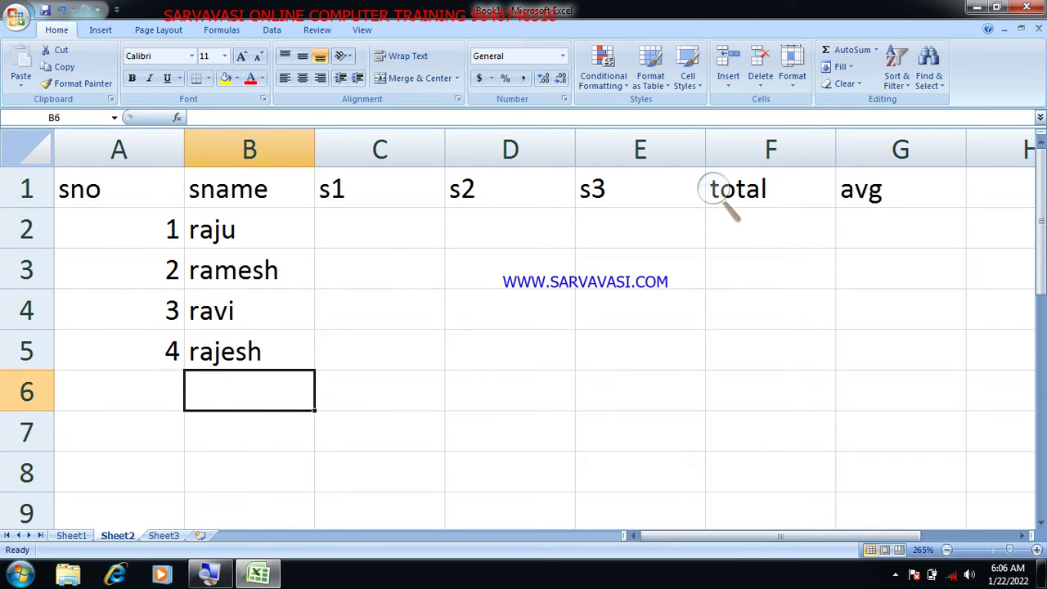
- Enter s1 marks 56, 78, 45 and 78 in C2:C5
key(Up)
key(Up)
key(Up)
- Enter s2 marks 45, 45, 89 and 34 in D2:D5, correcting typos
key(Up)
key(Right)
text(56)
key(Return)
text(78)
key(Return)
text(45)
key(Return)
text(78)
key(Right)
key(Up)
key(Up)
key(Up)
text(45)
key(Return)
text(78)
key(Return)
text(89)
key(Return)
key(Up)
key(Up)
text(45)
key(Return)
key(Return)
text(78)
key(BackSpace)
key(BackSpace)
text(34)
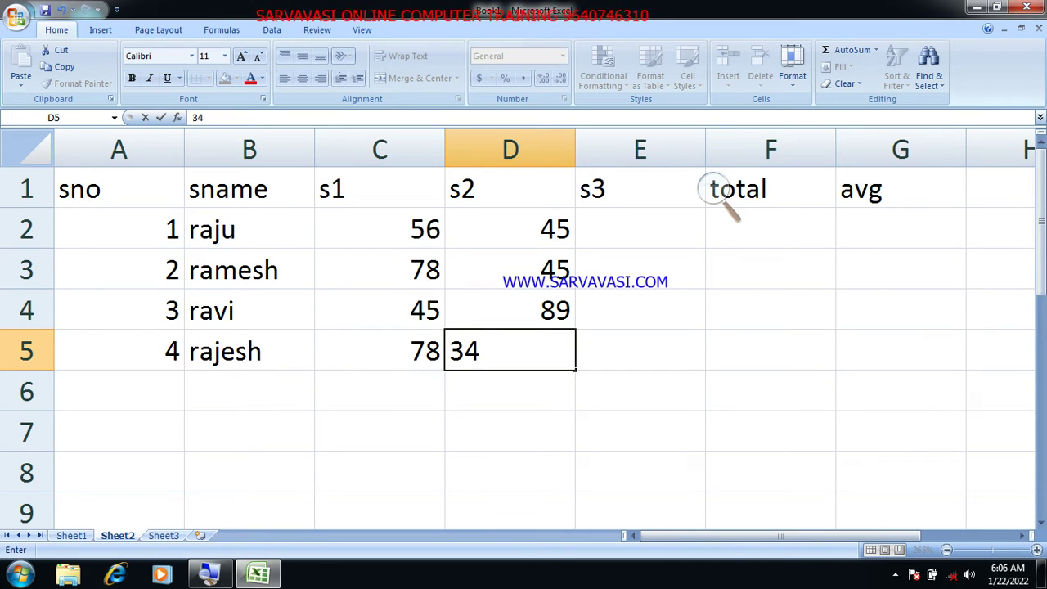
key(Tab)
key(Tab)
- Enter s3 marks 78, 34, 67 and 23 in E2:E5
key(Up)
key(Up)
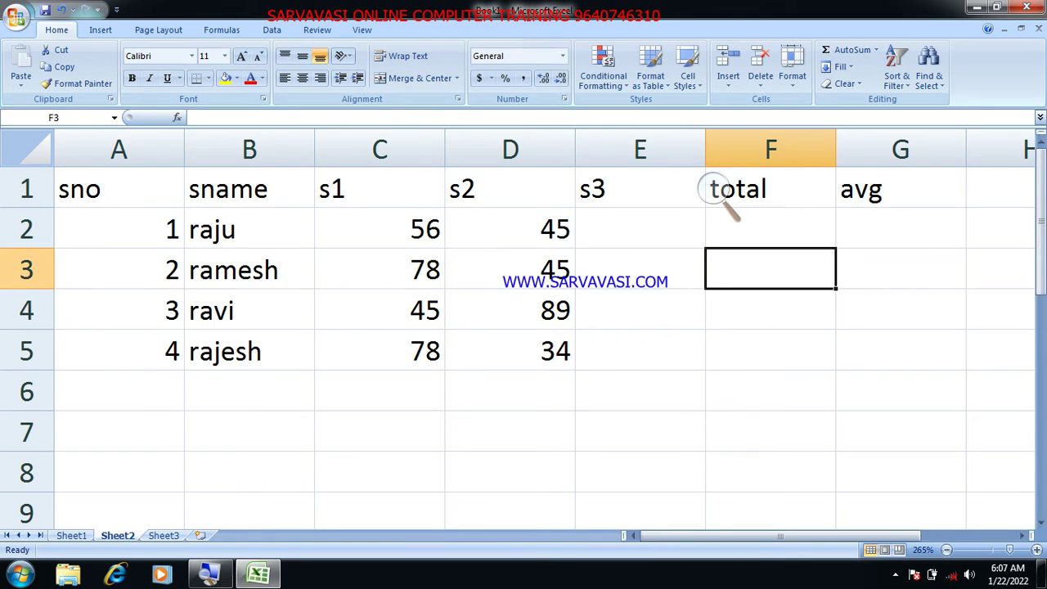
key(Up)
key(Left)
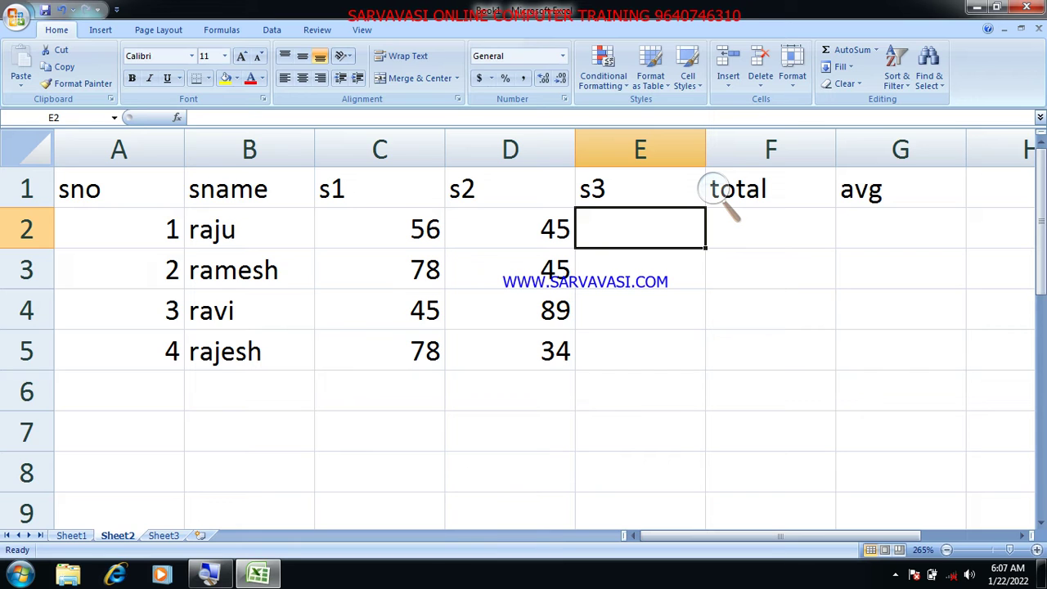
text(78)
key(Return)
text(34)
key(Return)
text(67)
key(Return)
text(23)
key(Tab)
- Start typing the total formula in cell F2
key(Up)
key(Up)
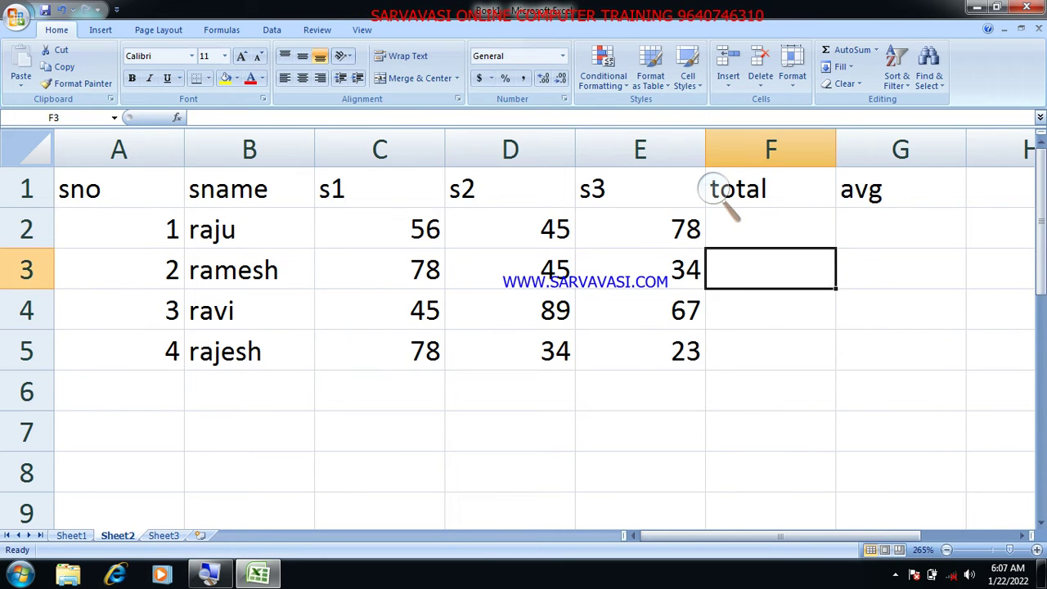
key(Up)
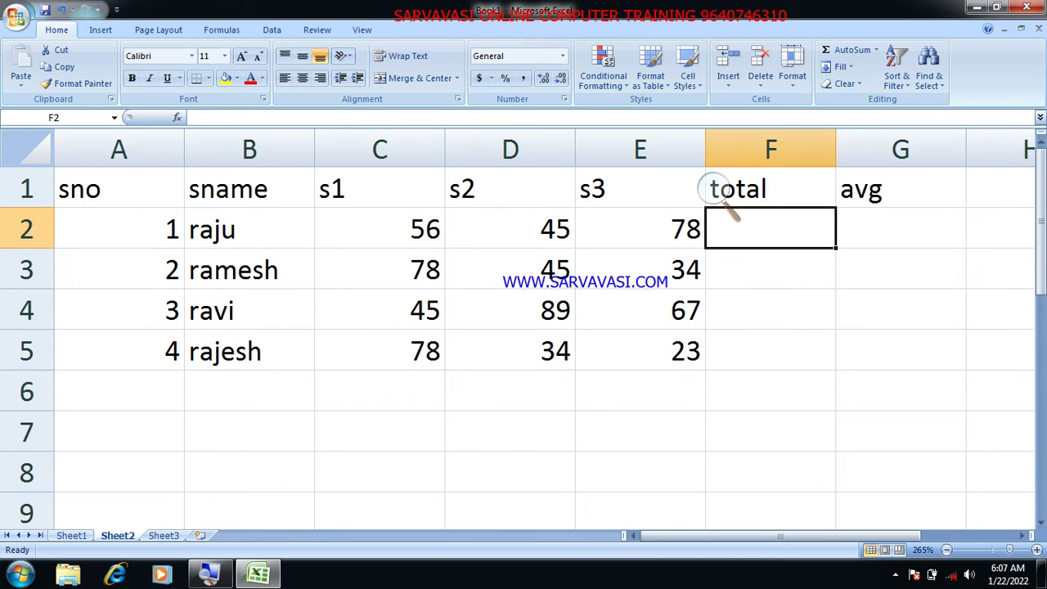
text(=)
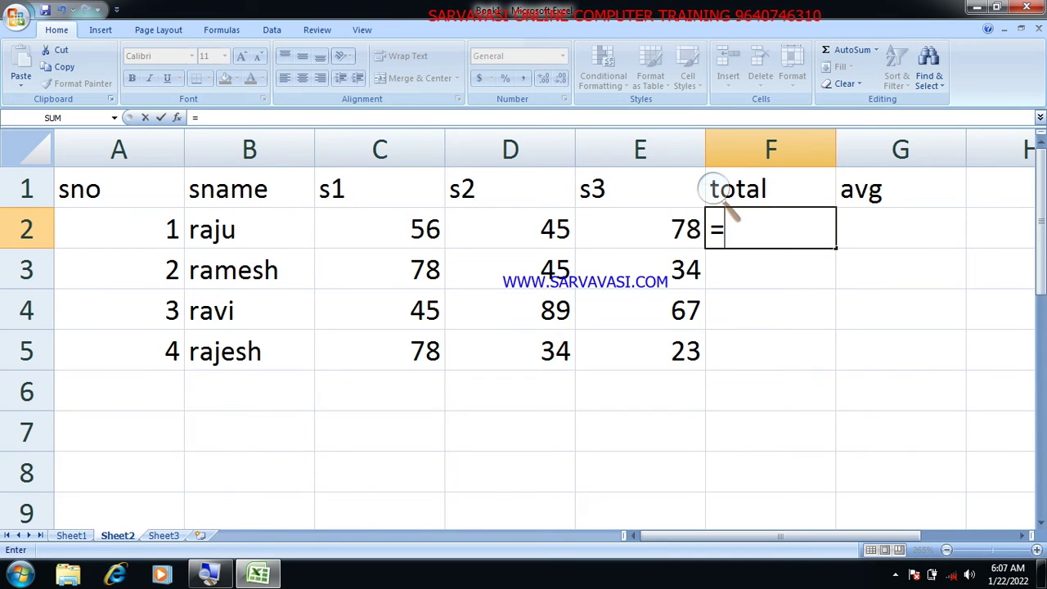
text(c)
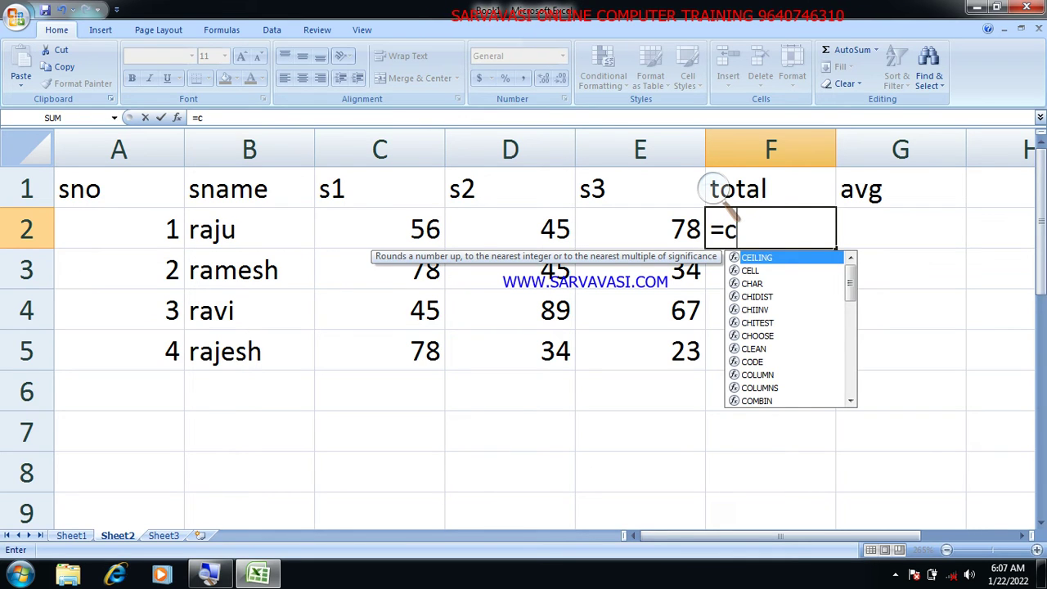
text(c)
- Enter =C2+D2+E2 in F2 and fill it down to F5, giving 179, 157, 201, 135
key(BackSpace)
text(2+d2+)
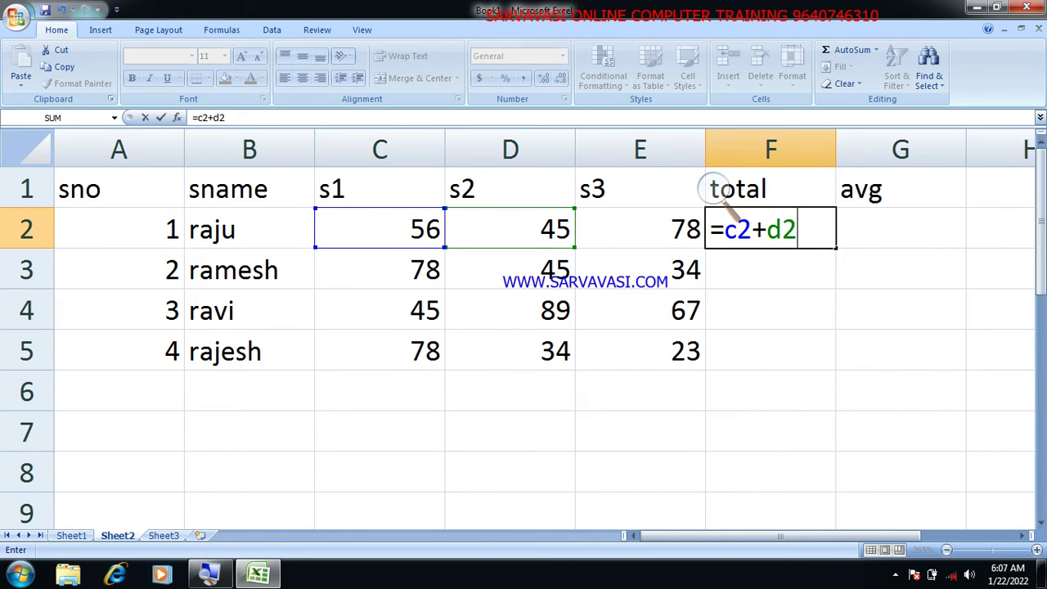
text(e2)
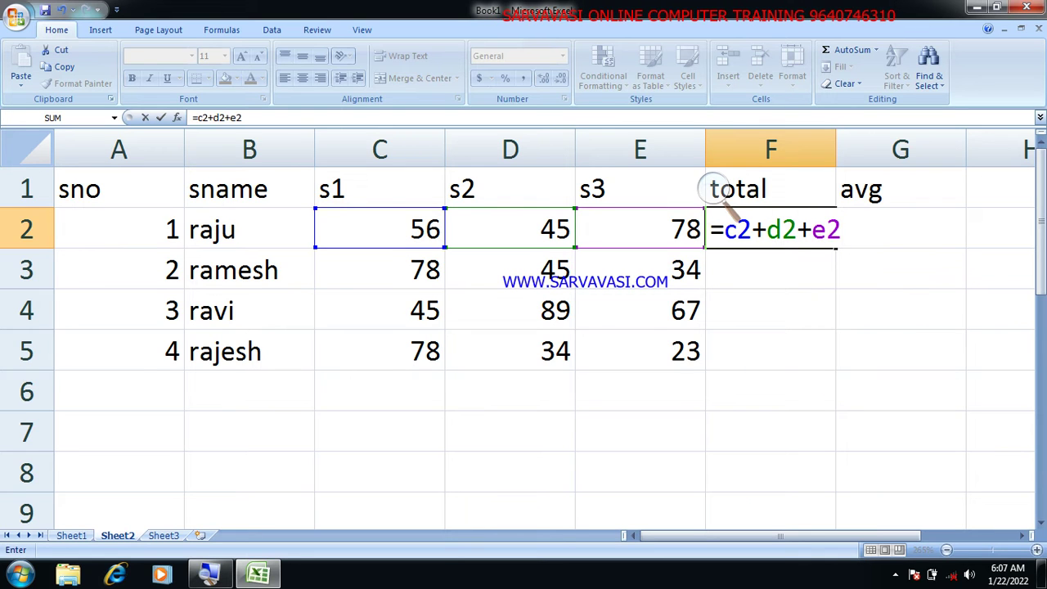
key(Return)
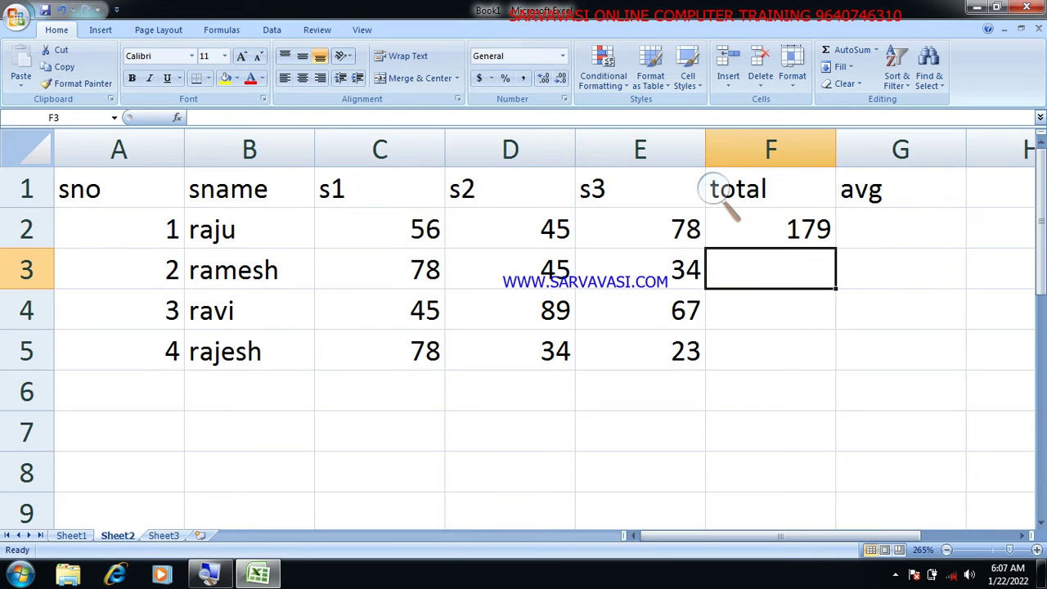
key(Up)
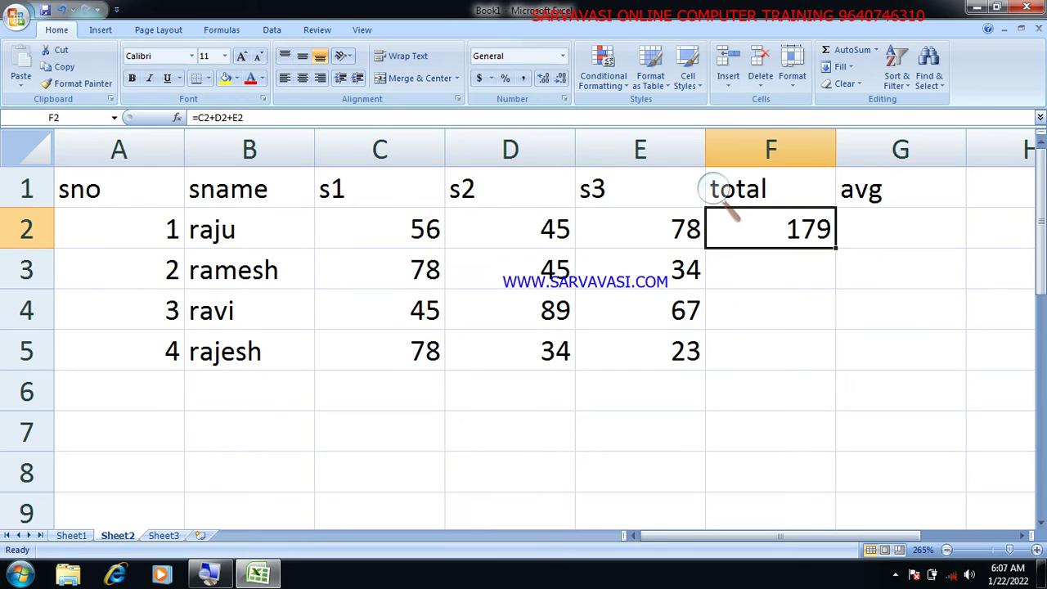
drag(836, 247, 834, 370)
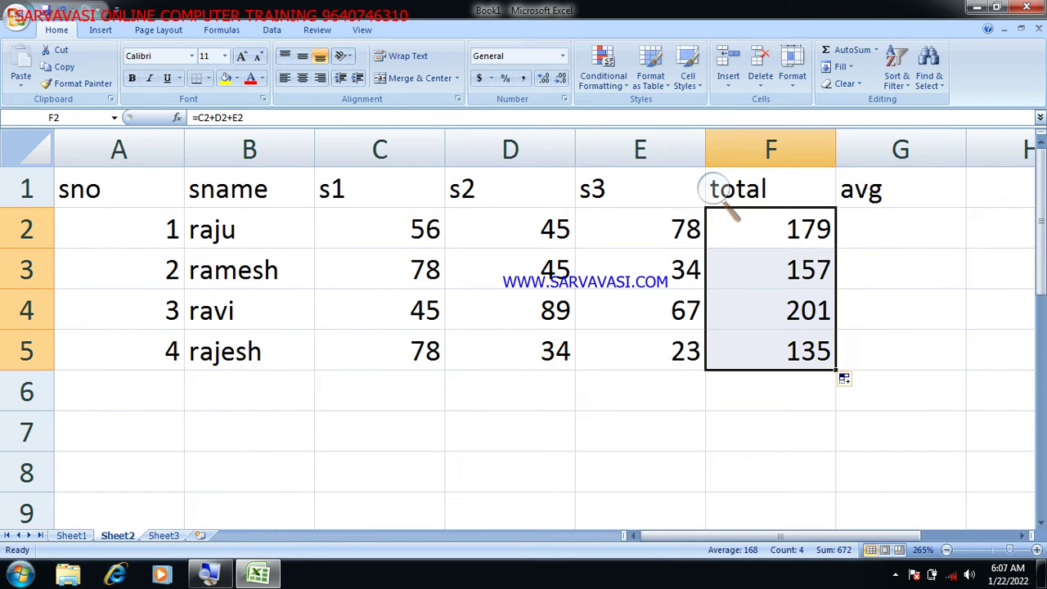
click(890, 229)
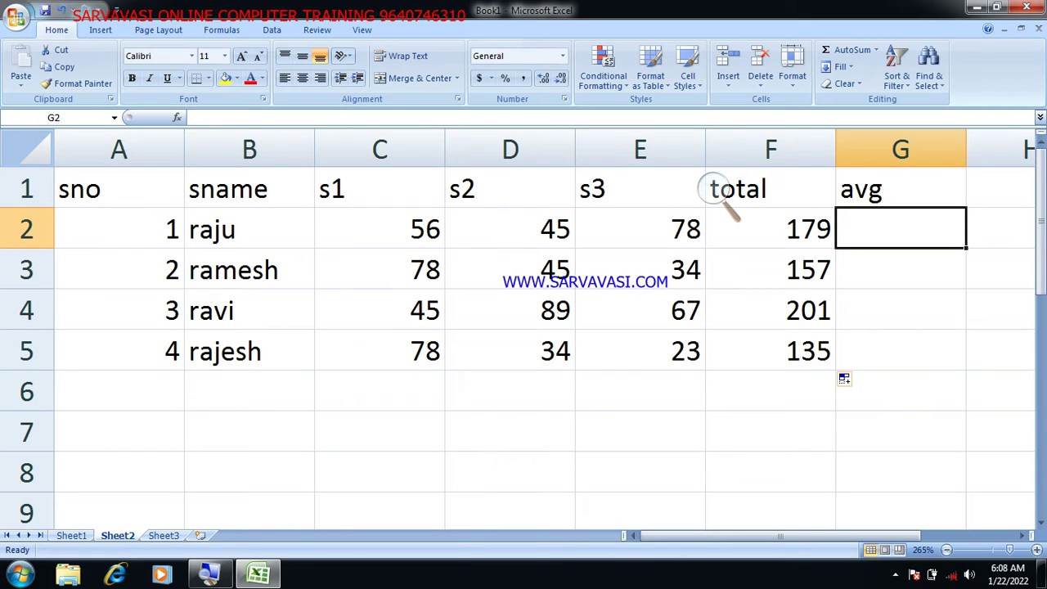
- Enter =F2/3 in G2, fill it down to G5, and preview the printed sheet
text(=f2)
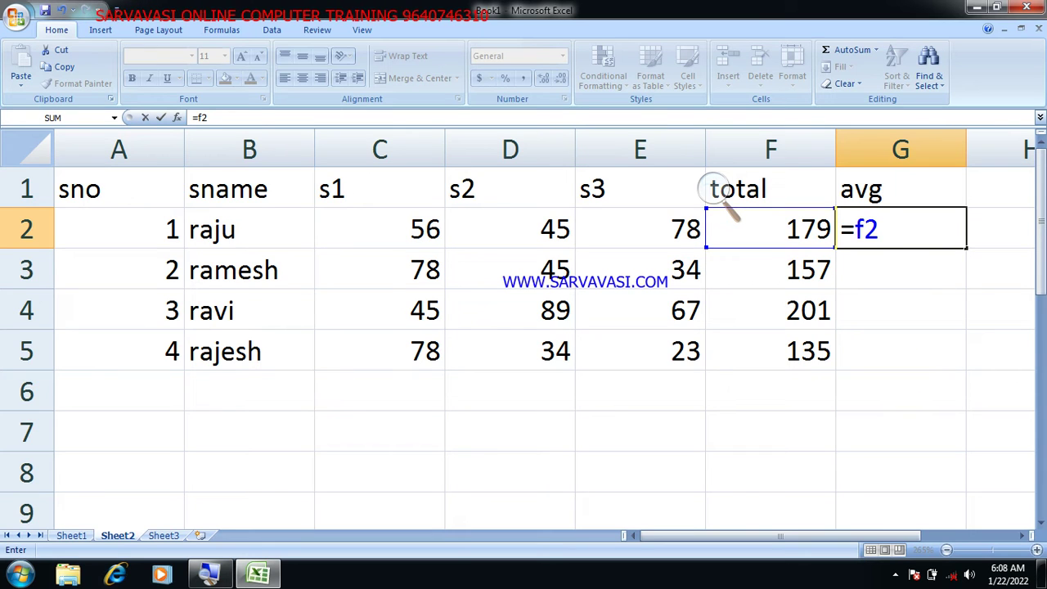
text(/)
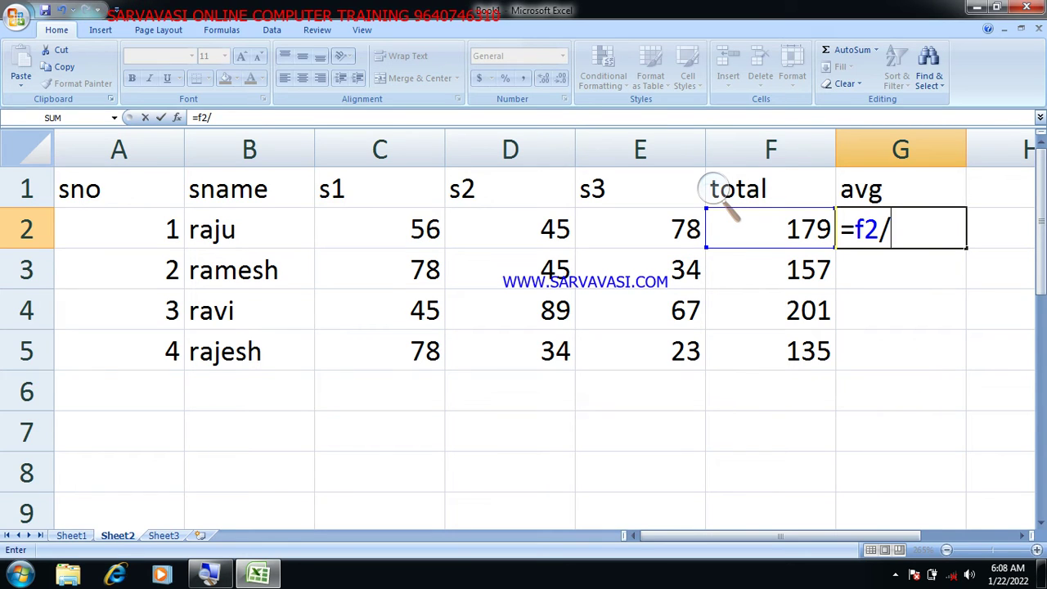
text(3)
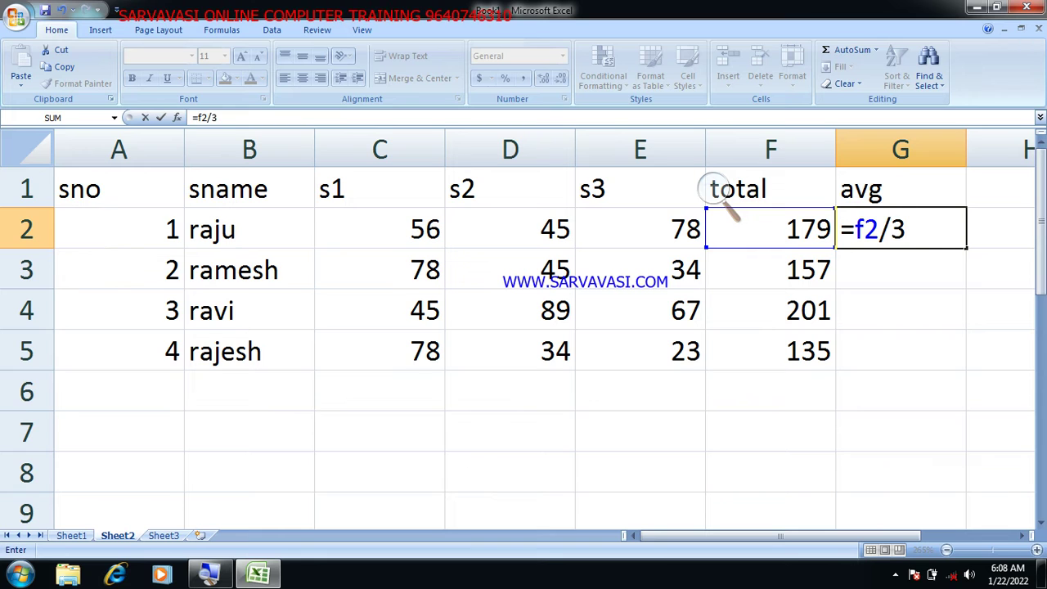
key(Return)
key(Up)
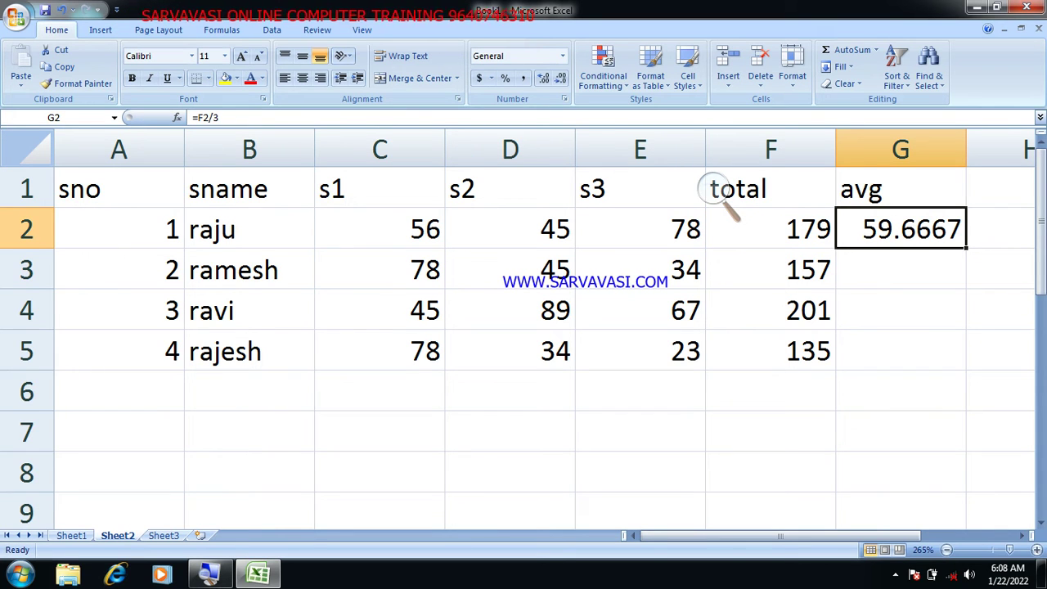
drag(966, 248, 966, 366)
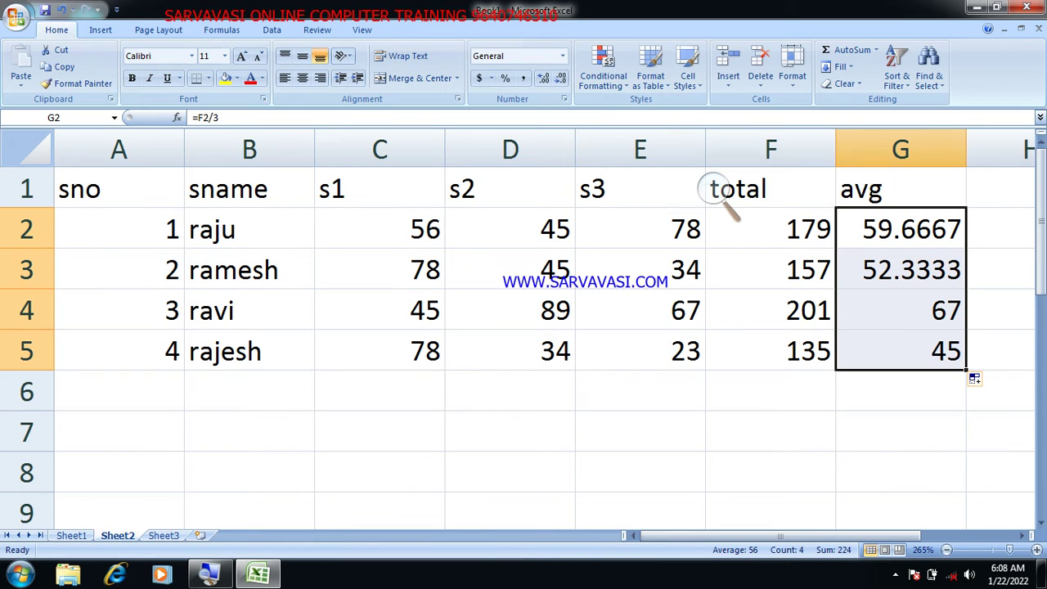
click(900, 431)
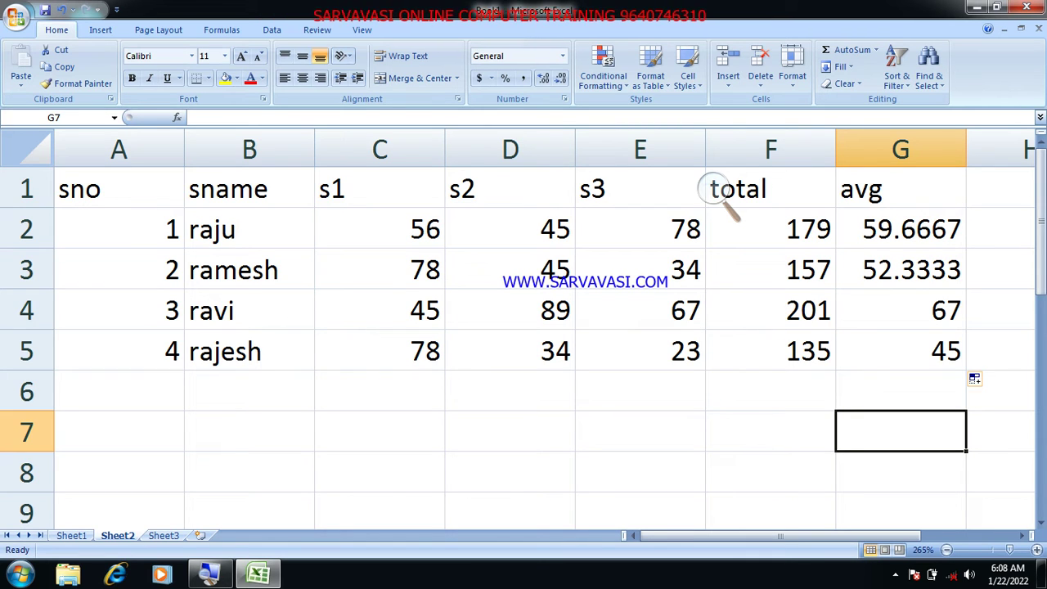
key(ctrl+F2)
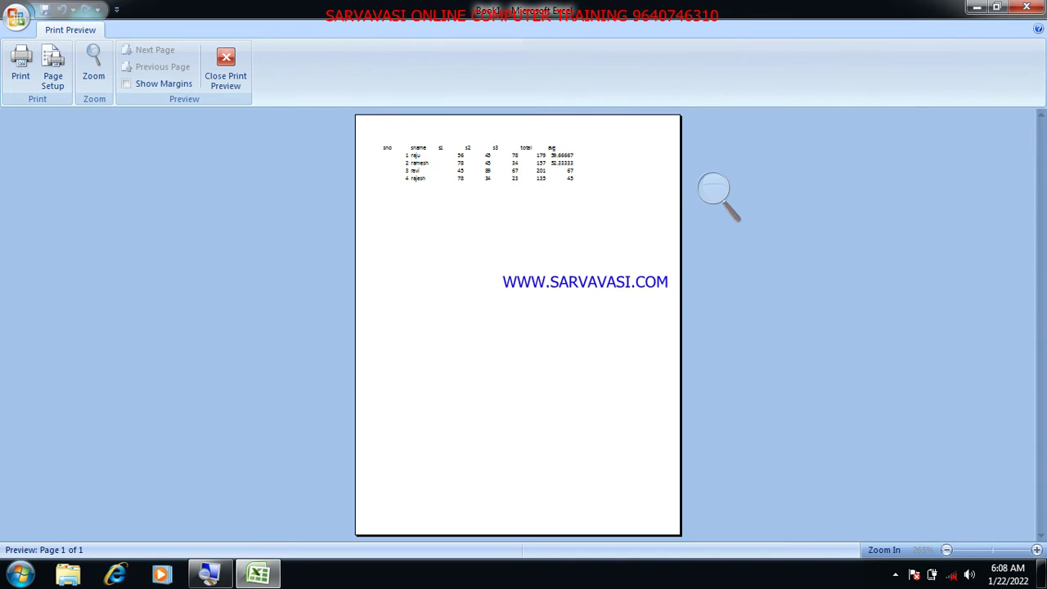
click(459, 145)
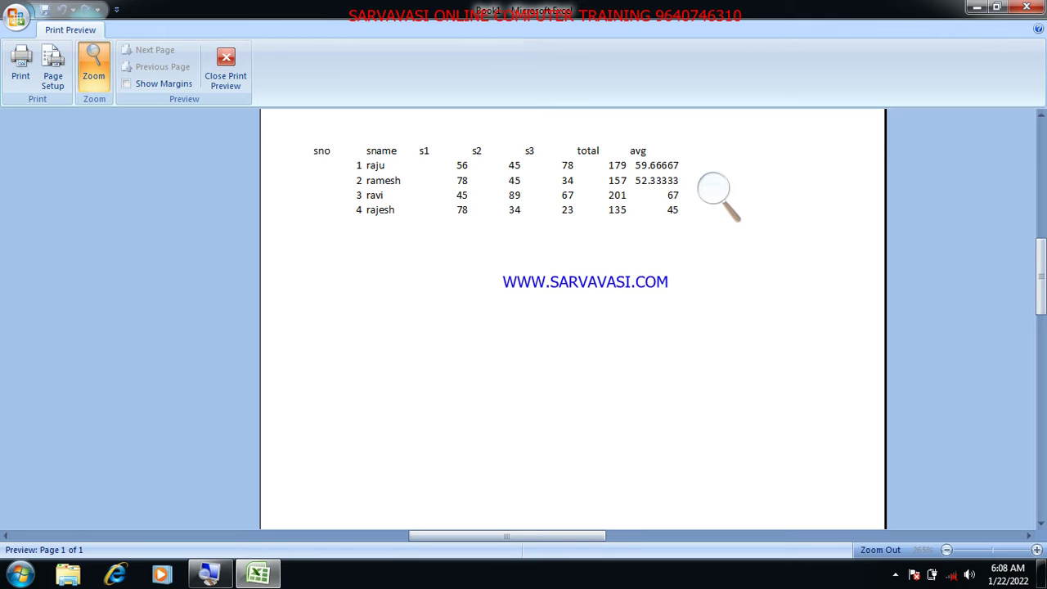
key(super+plus)
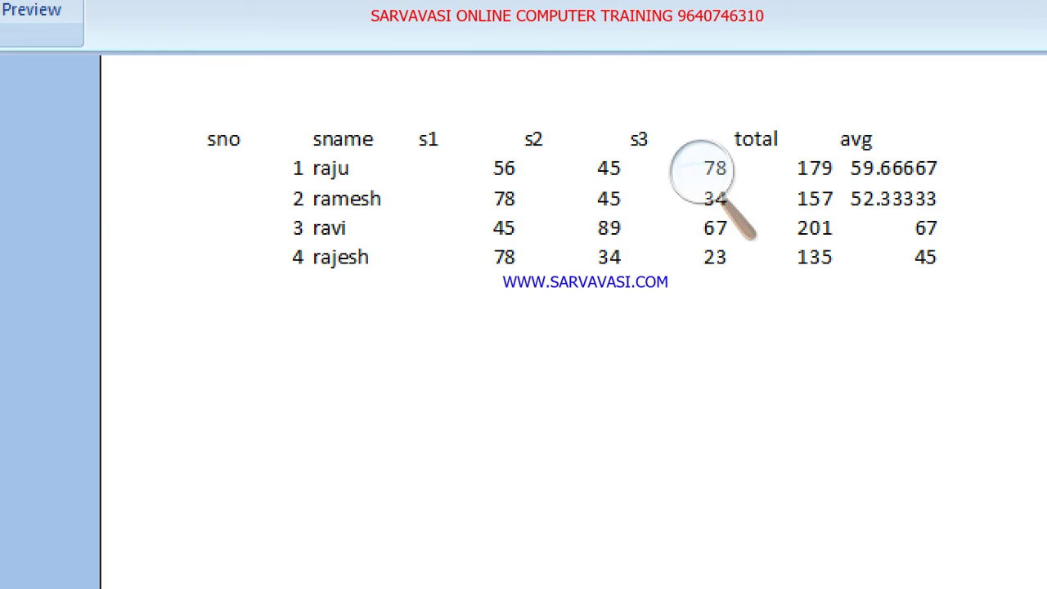
key(super+minus)
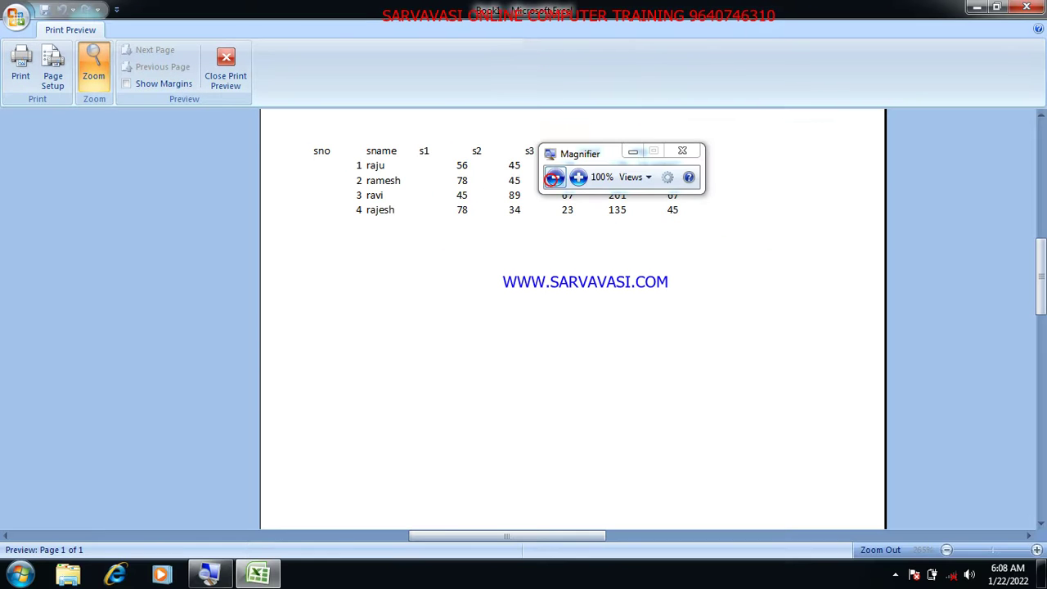
drag(583, 155, 711, 154)
click(682, 259)
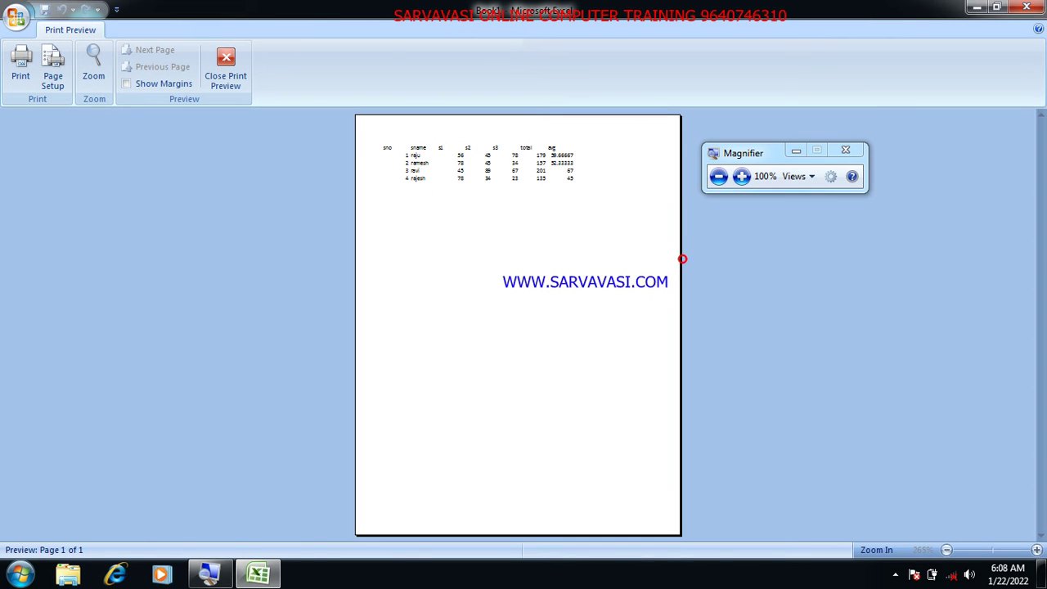
click(226, 66)
click(132, 192)
drag(132, 192, 640, 311)
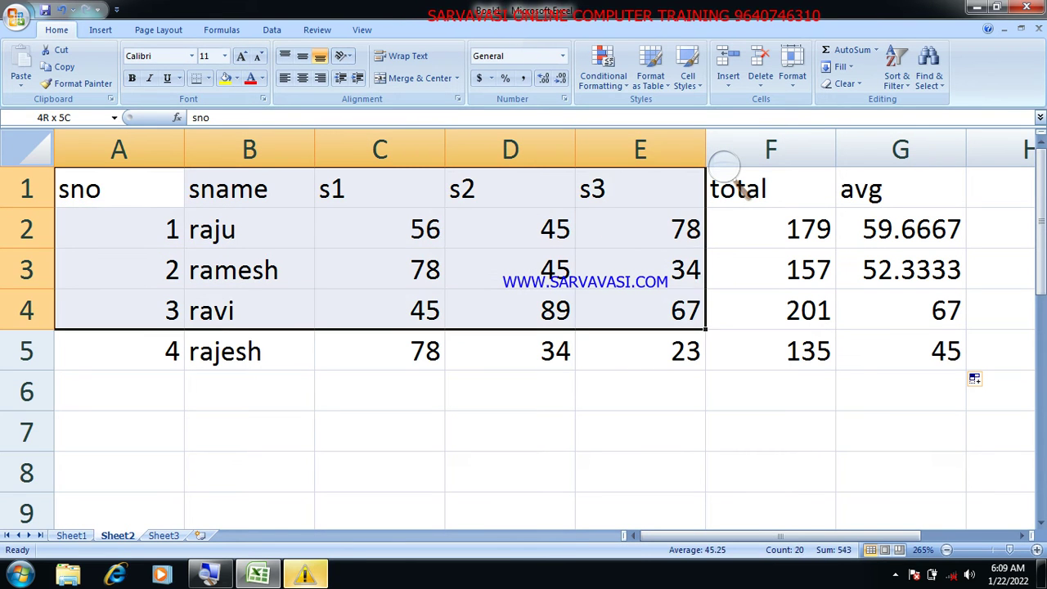
- Select the marks table and look through the border choices without applying one
key(shift+Right)
key(shift+Right)
key(shift+Down)
drag(723, 168, 724, 168)
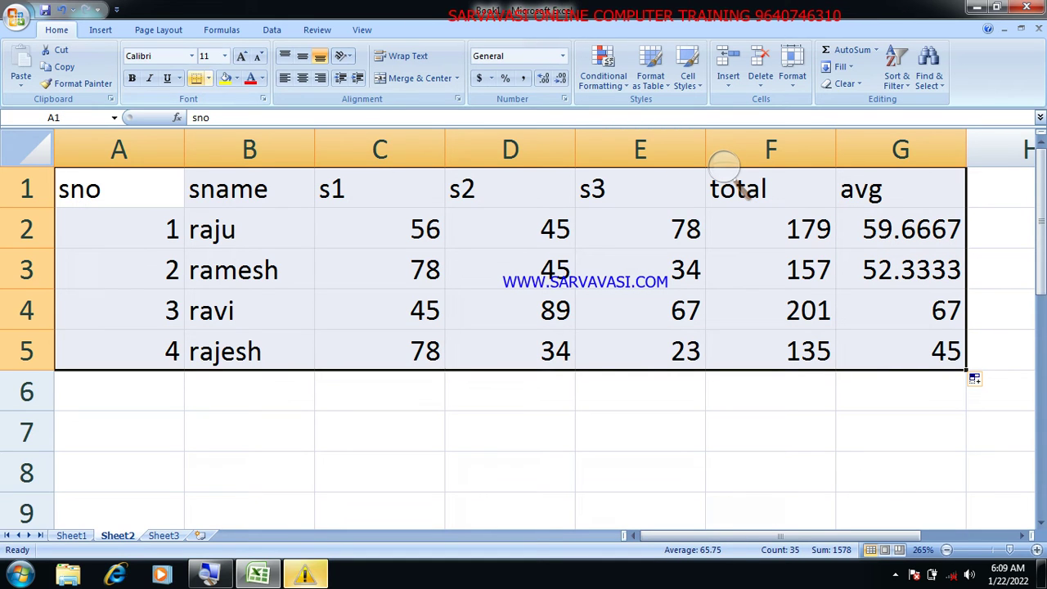
key(super+plus)
click(740, 175)
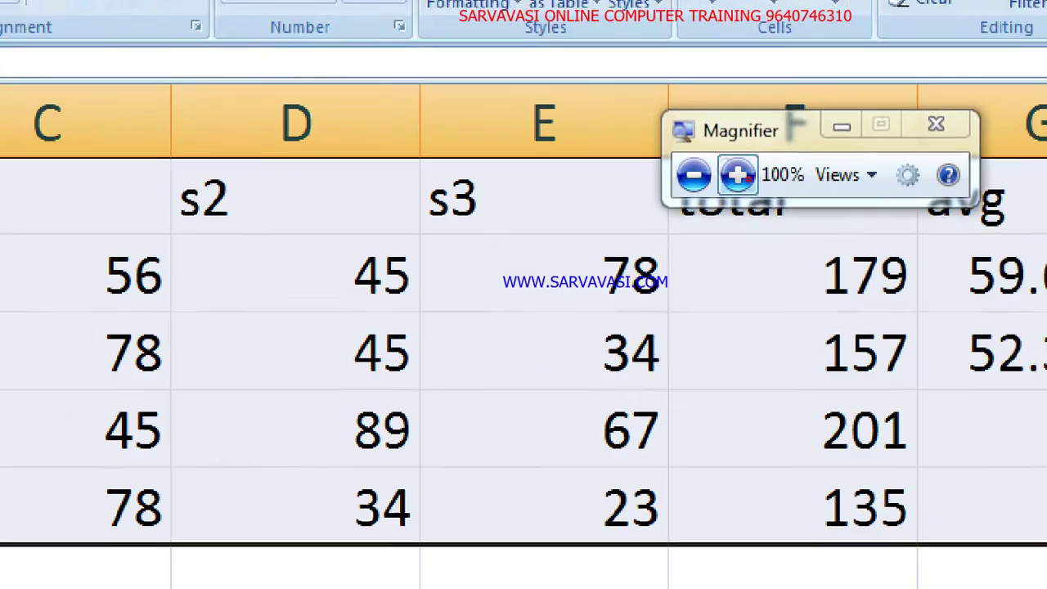
click(417, 156)
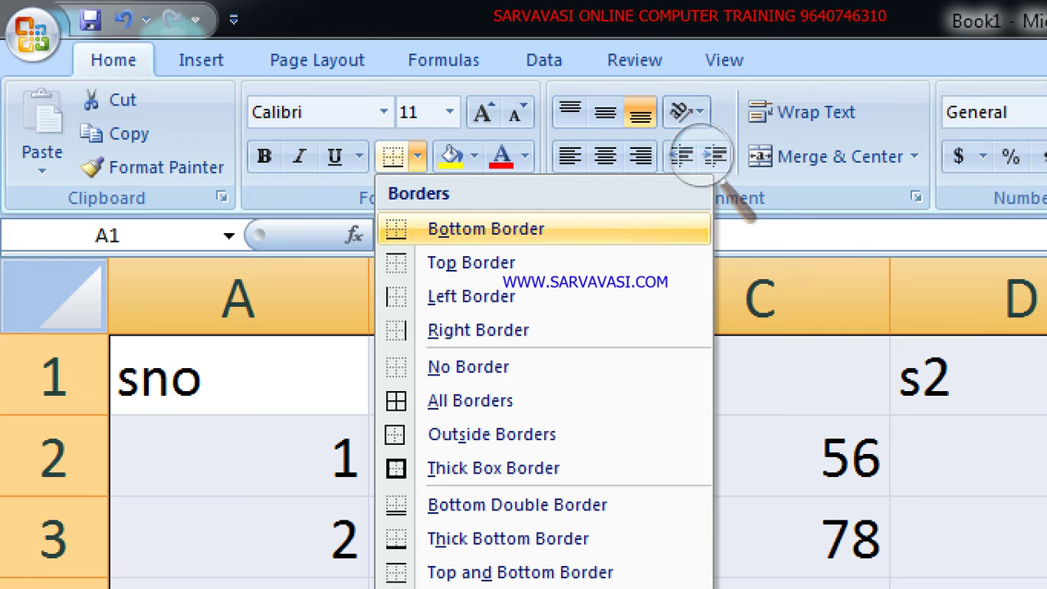
key(Escape)
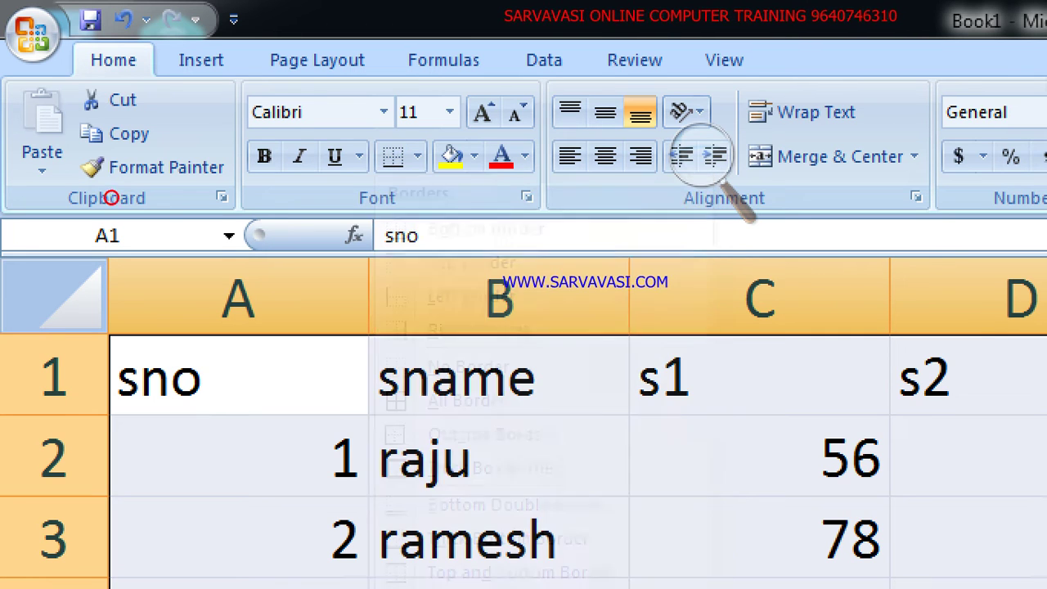
- Try a border on cell B2, then remove it again
click(499, 456)
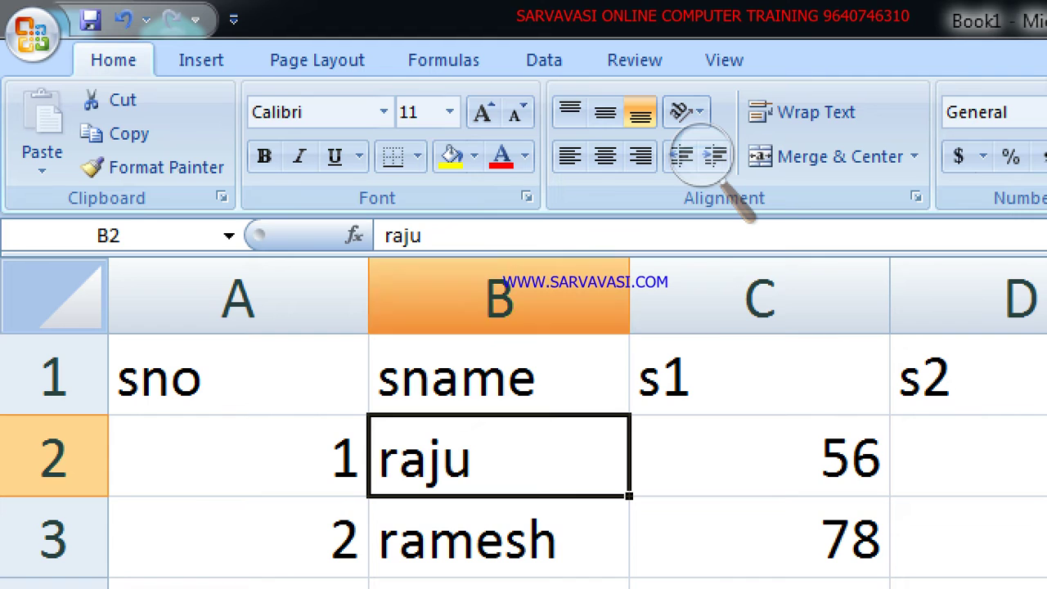
click(417, 157)
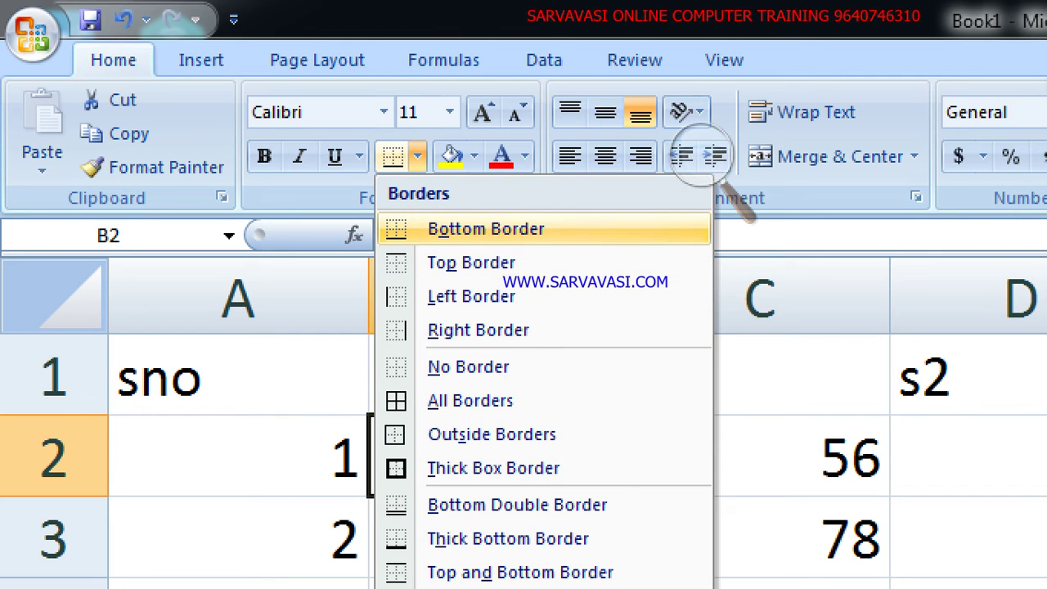
key(Escape)
click(417, 157)
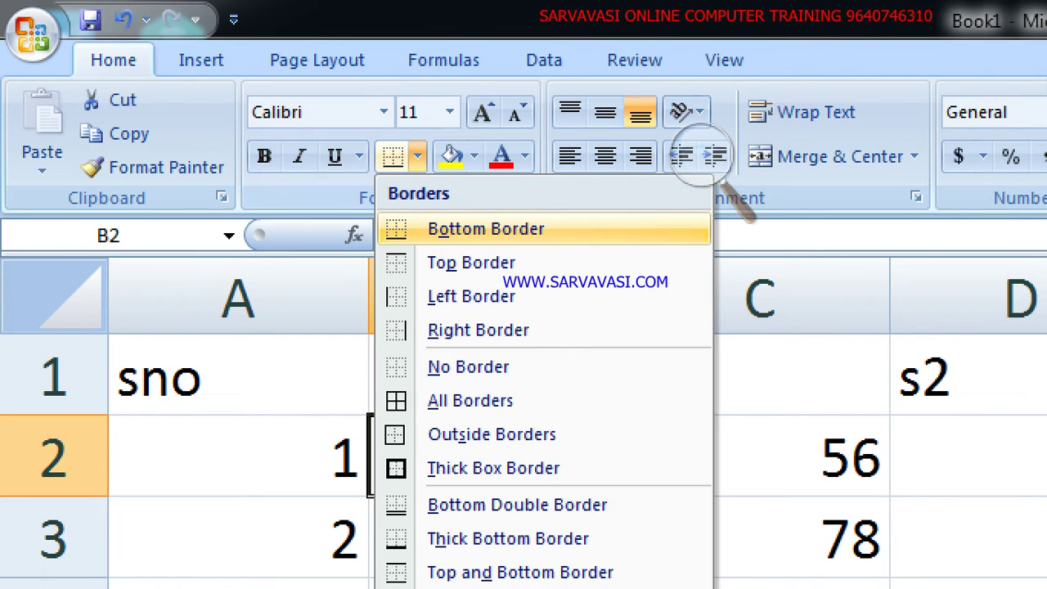
key(Escape)
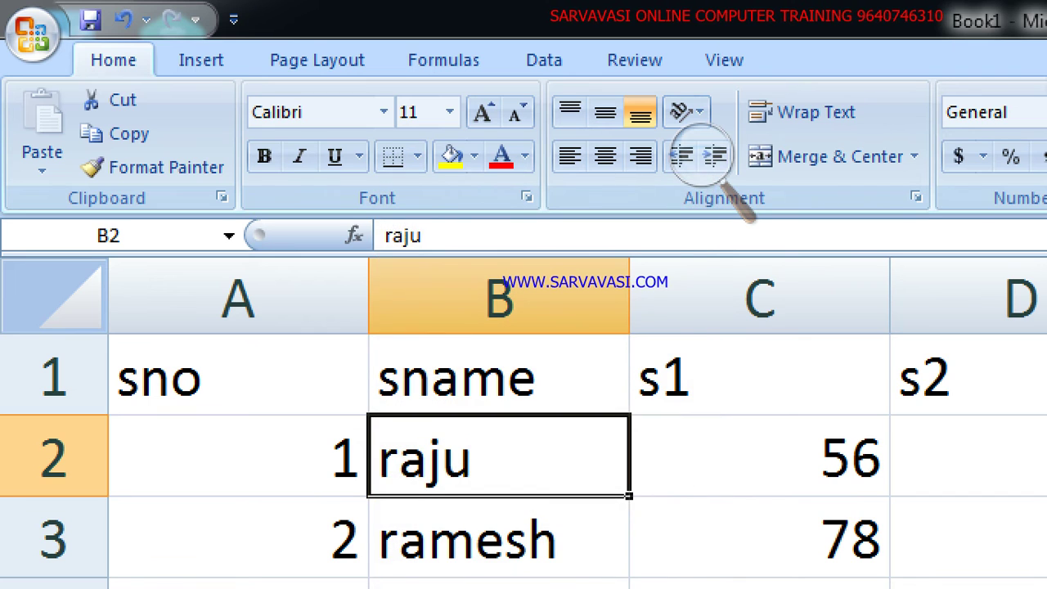
key(Right)
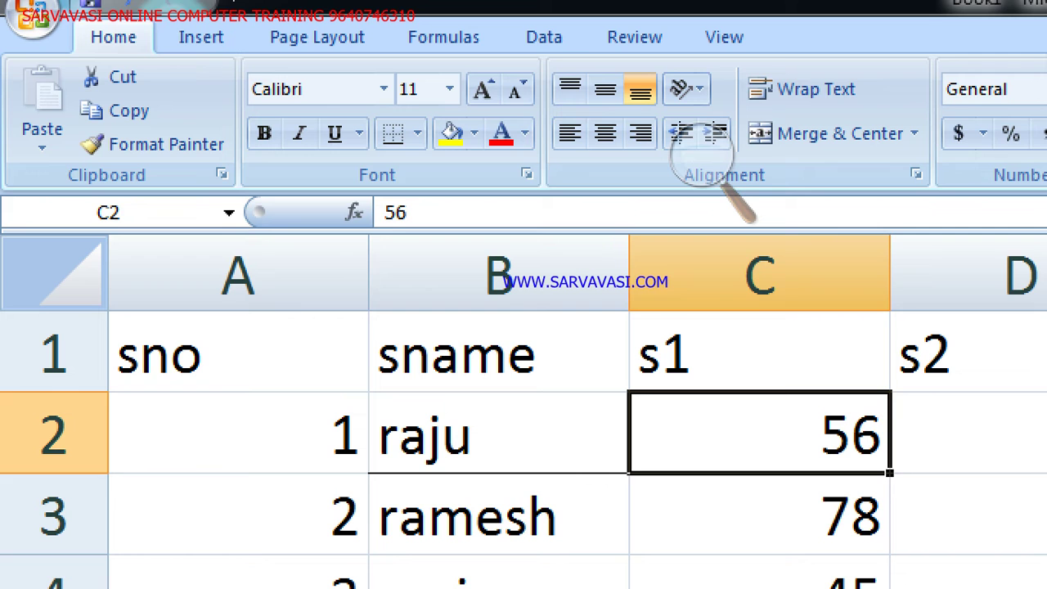
key(Left)
click(417, 133)
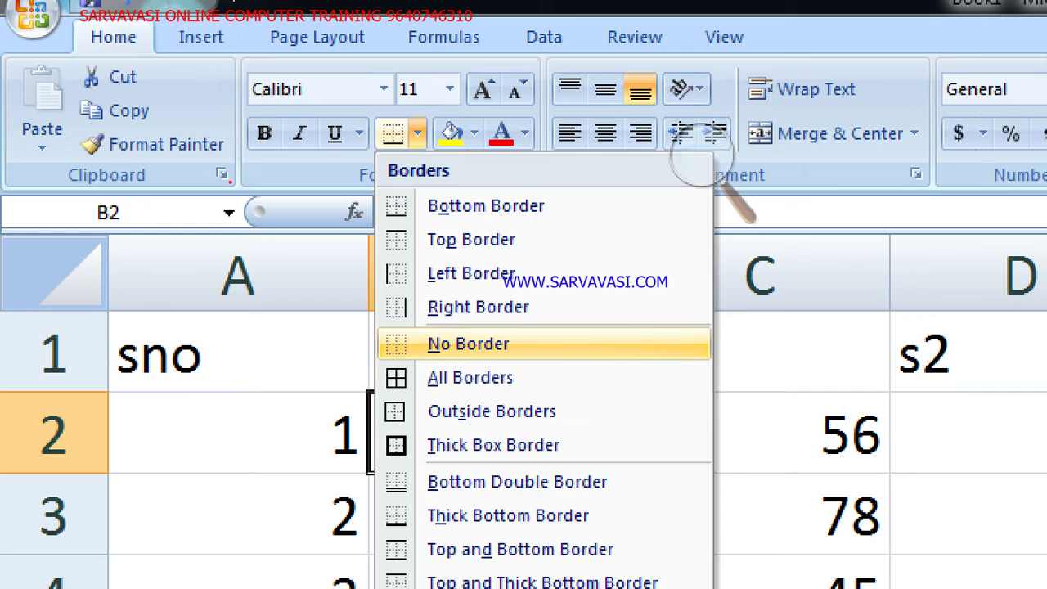
click(468, 343)
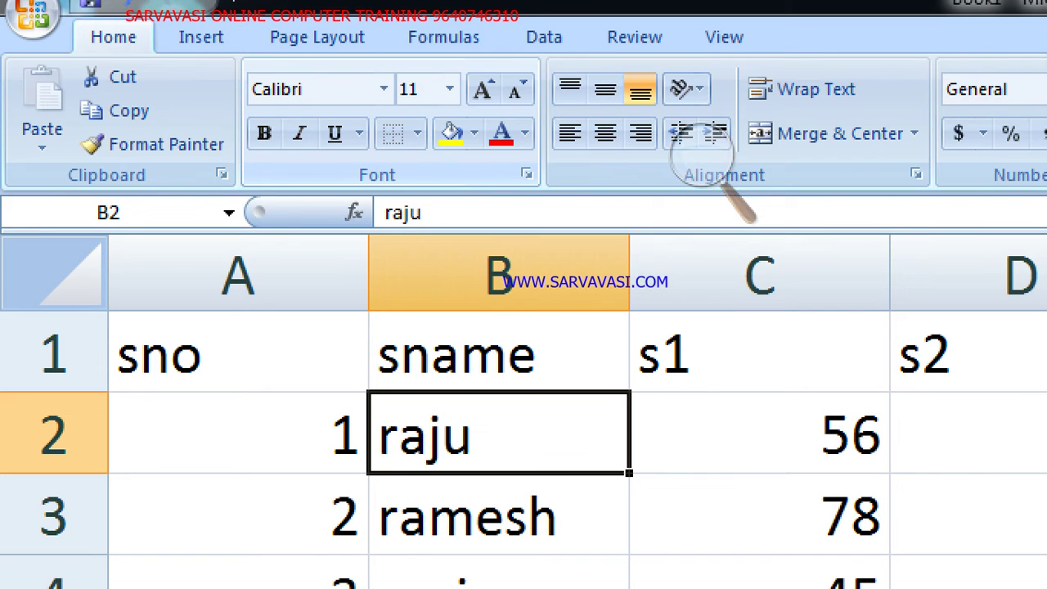
click(417, 134)
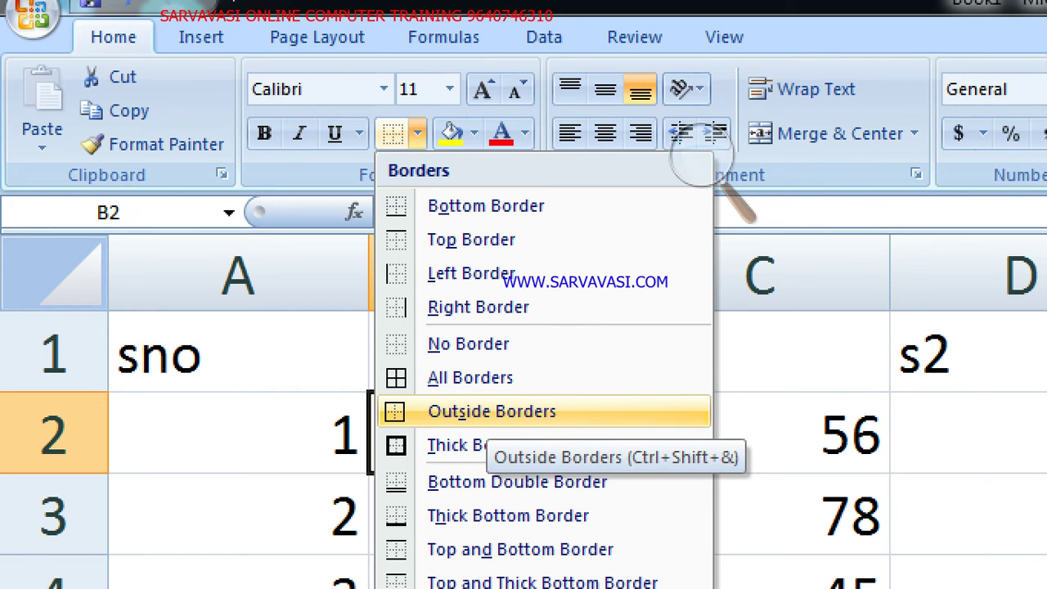
click(702, 163)
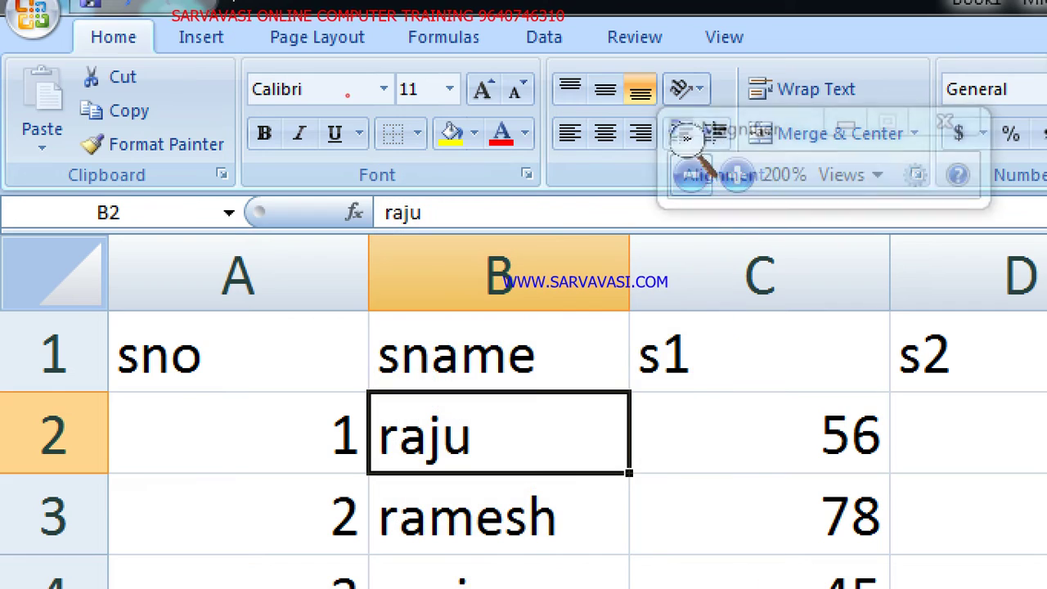
click(692, 175)
- Apply Outside Borders to A1:G5 and open the print preview
drag(82, 189, 940, 352)
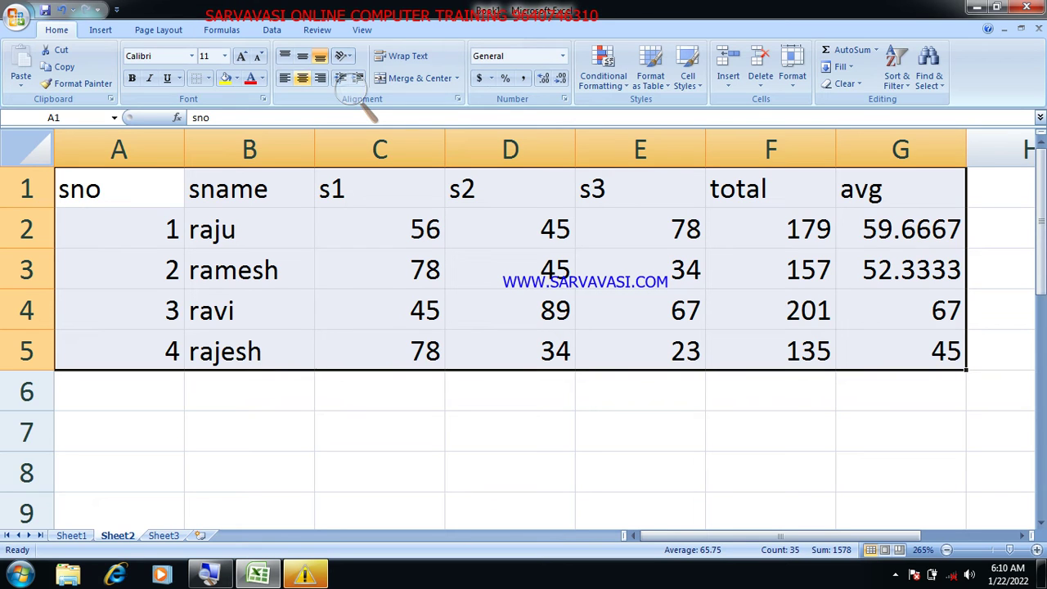
click(208, 78)
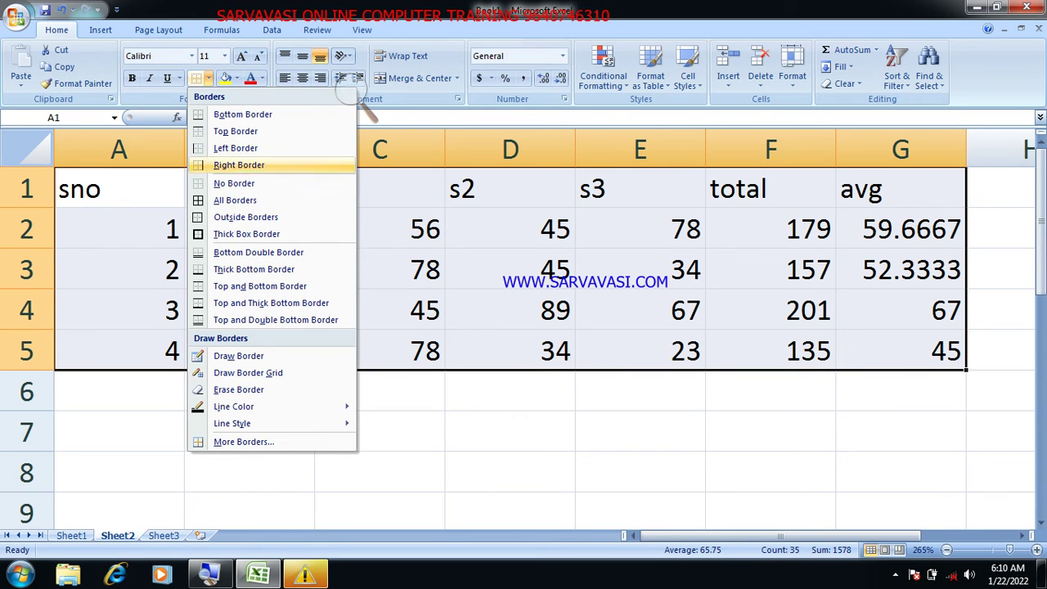
click(246, 217)
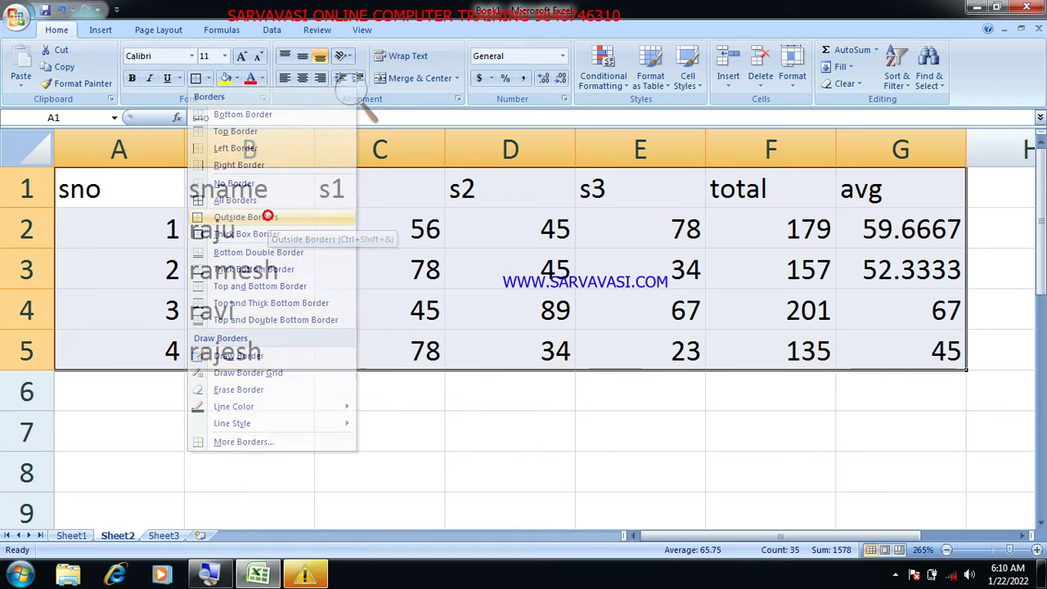
key(alt+f)
key(p)
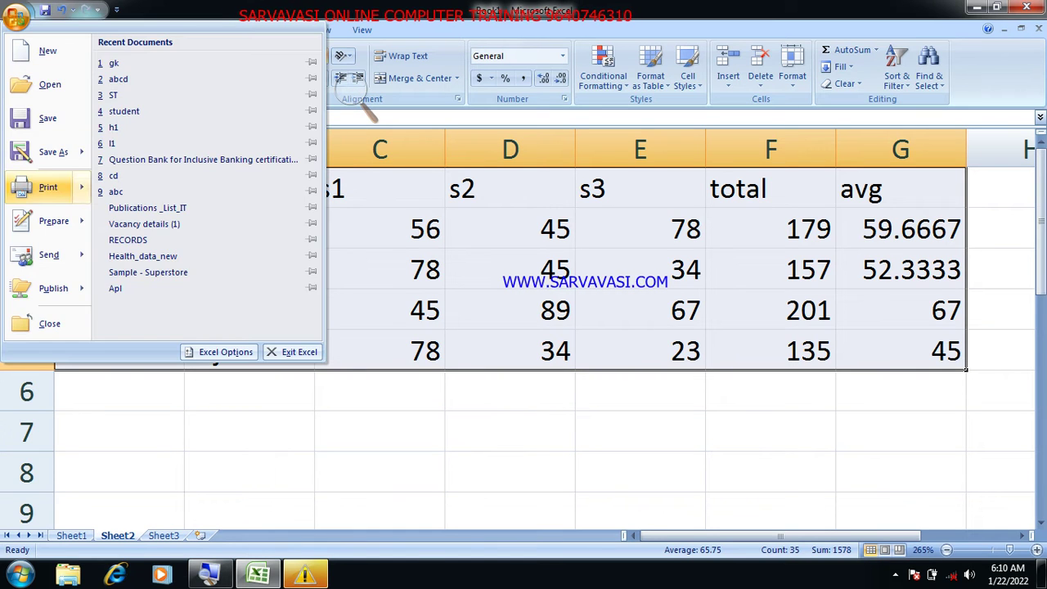
key(v)
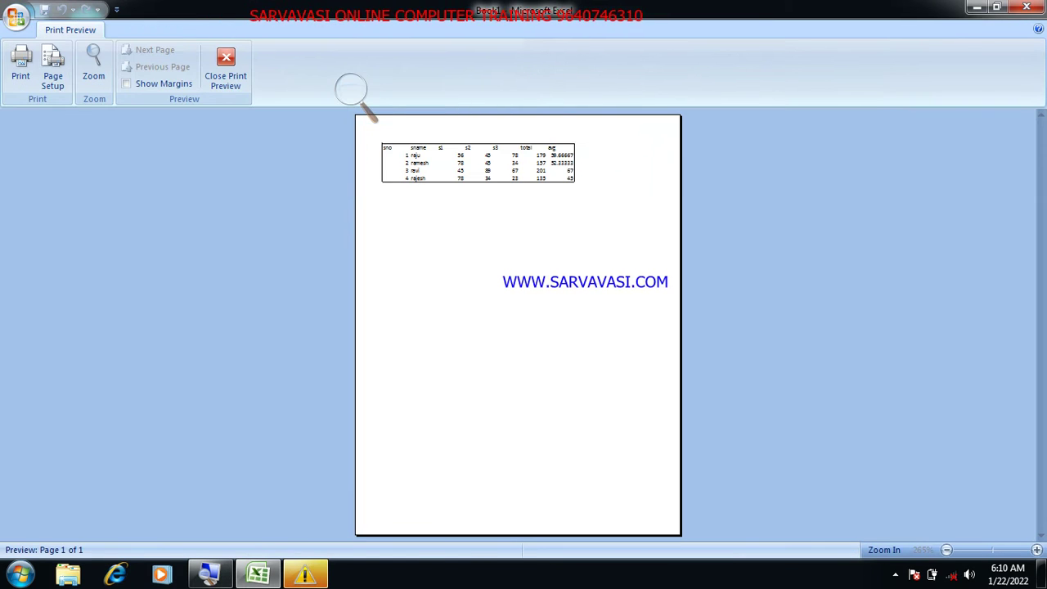
click(469, 167)
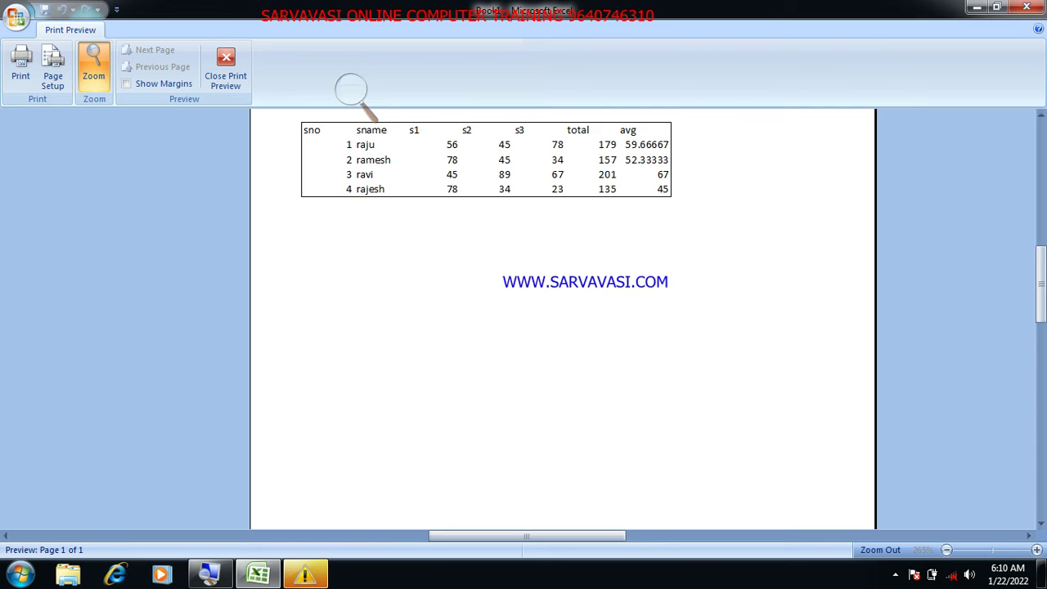
click(351, 89)
click(367, 99)
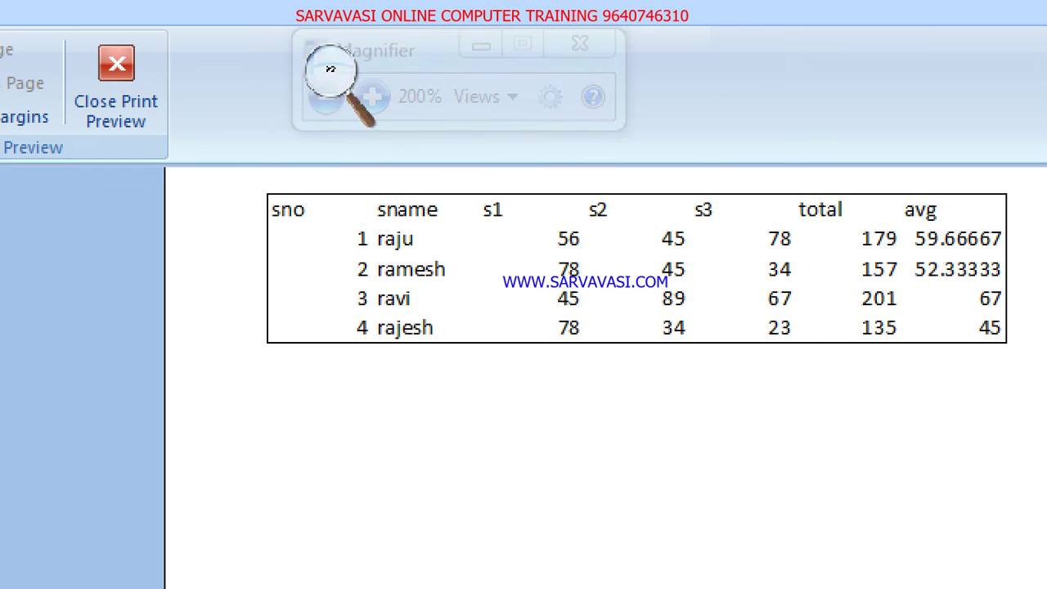
click(337, 78)
click(327, 99)
click(227, 80)
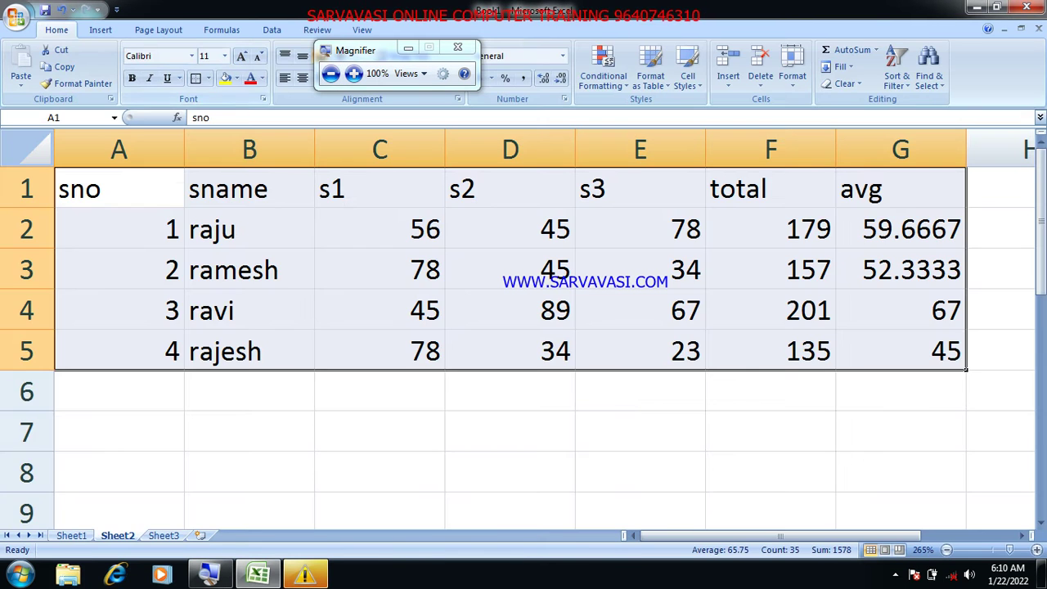
- Apply No Border to A1:G5 and deselect to view the borderless table
click(208, 79)
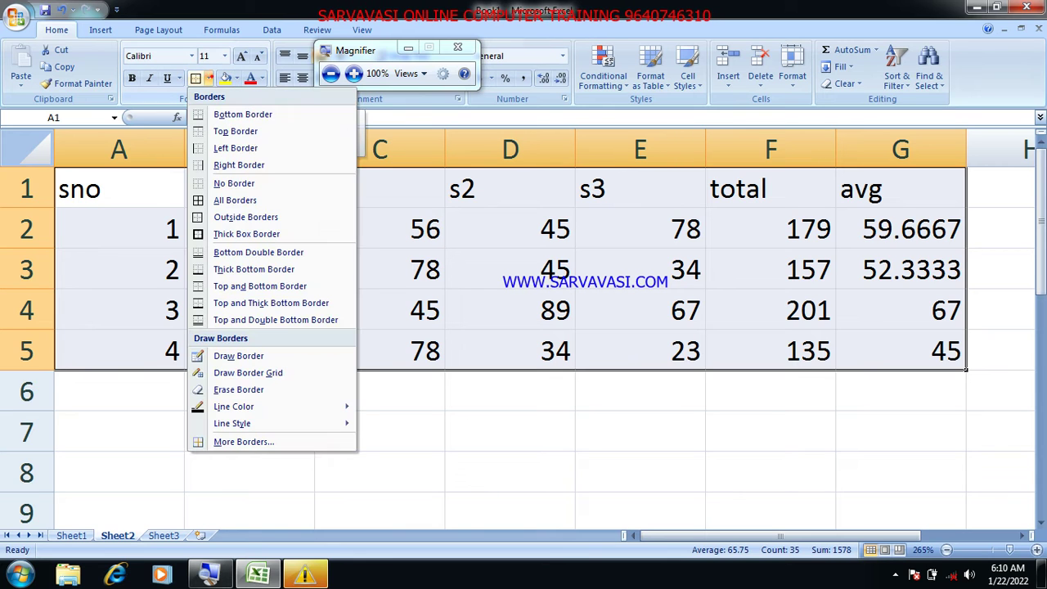
click(234, 183)
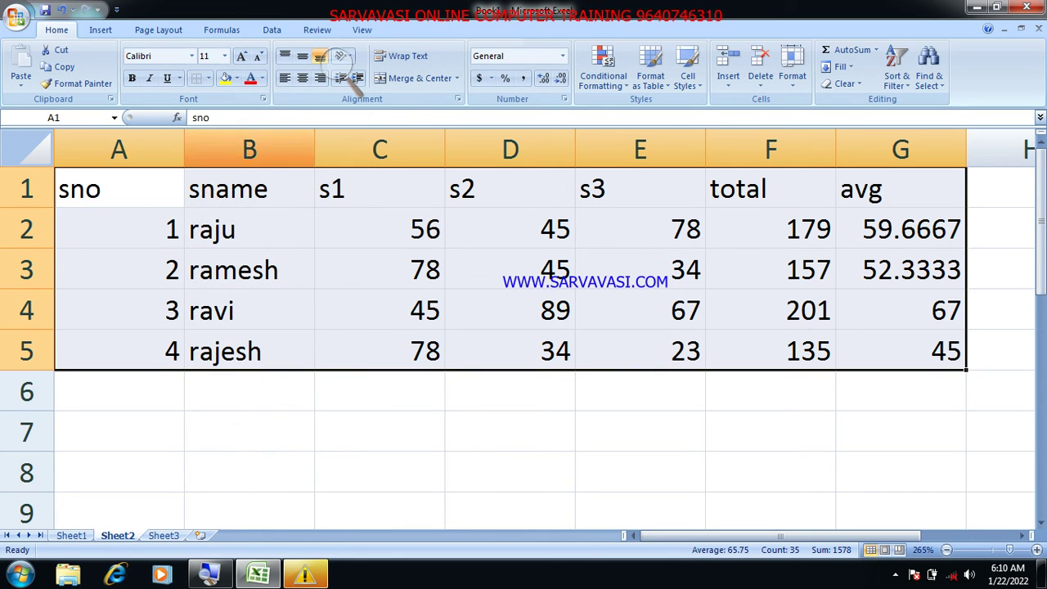
click(209, 79)
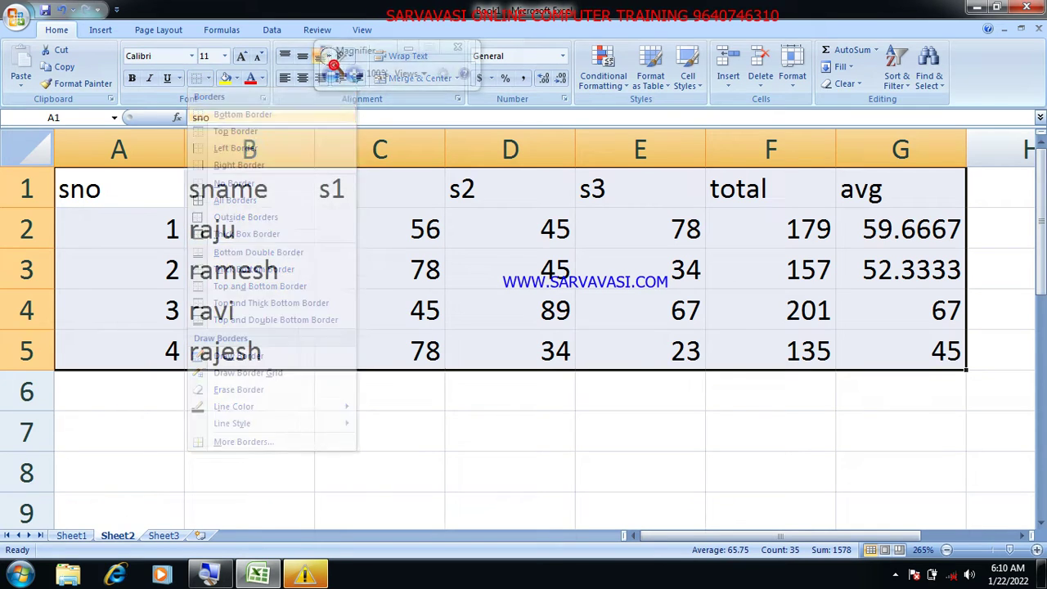
key(super+plus)
click(70, 83)
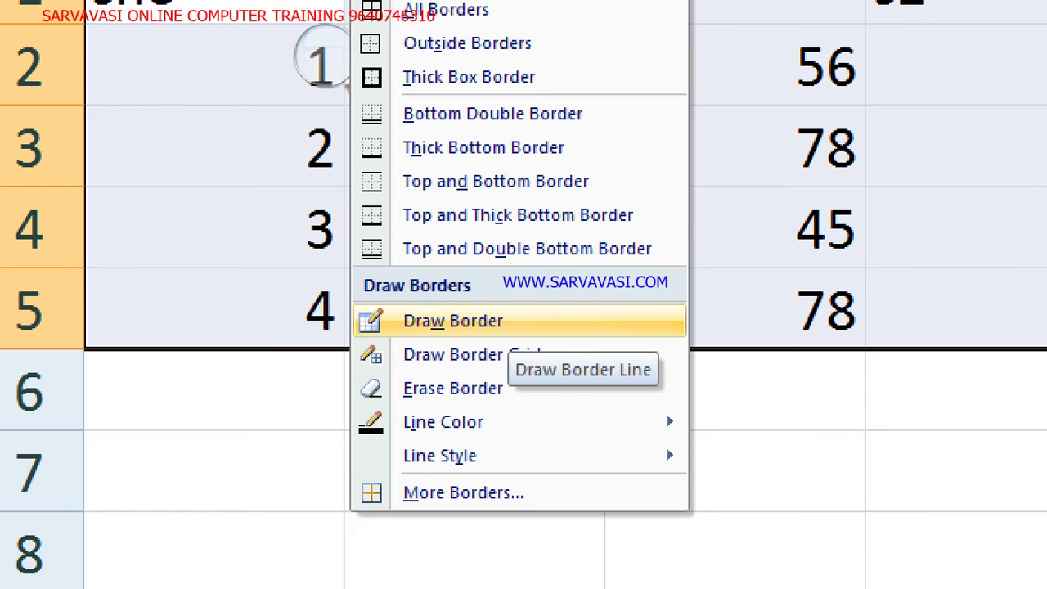
click(322, 61)
click(316, 73)
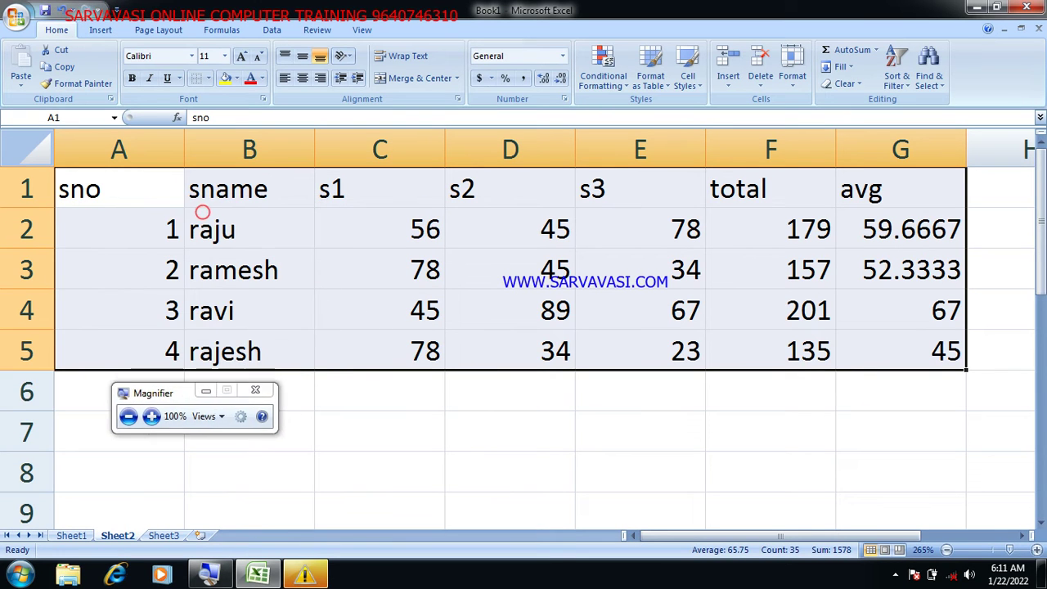
click(400, 426)
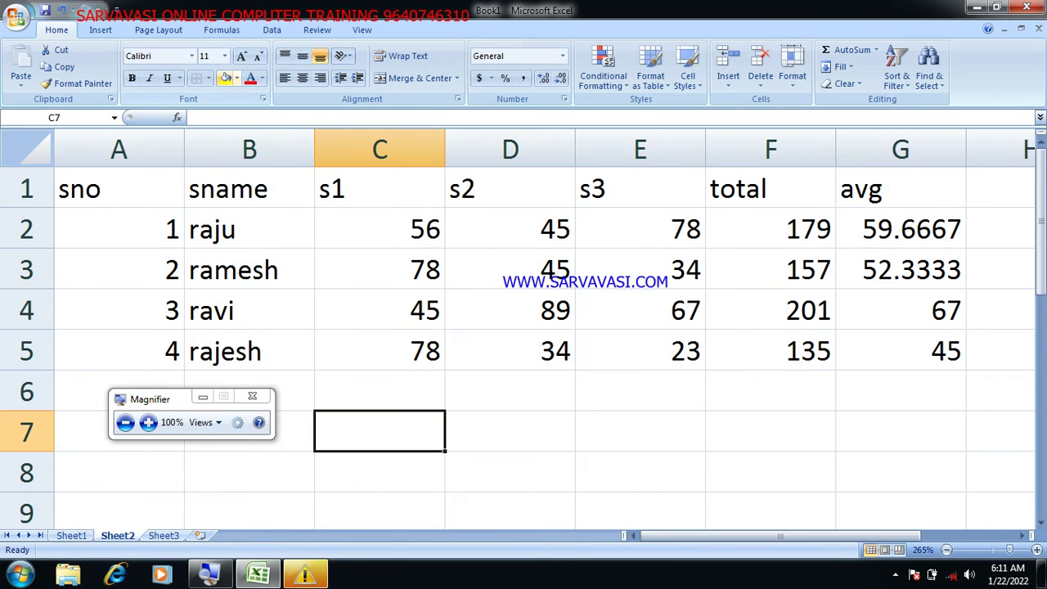
click(209, 78)
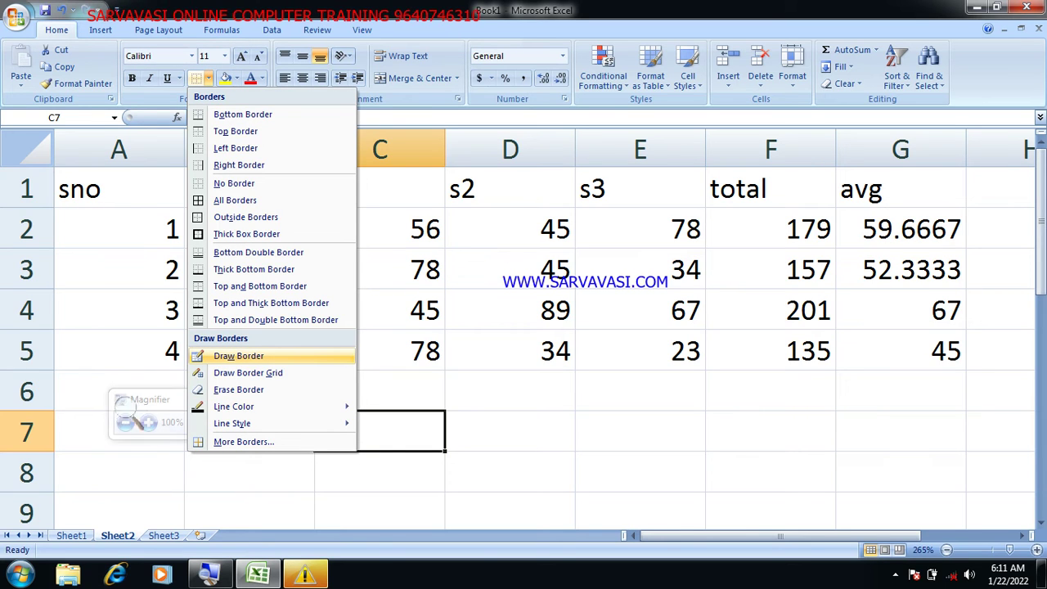
- Draw red borders around A1:C5, under the header row, and between columns A and B
mouse_move(245, 407)
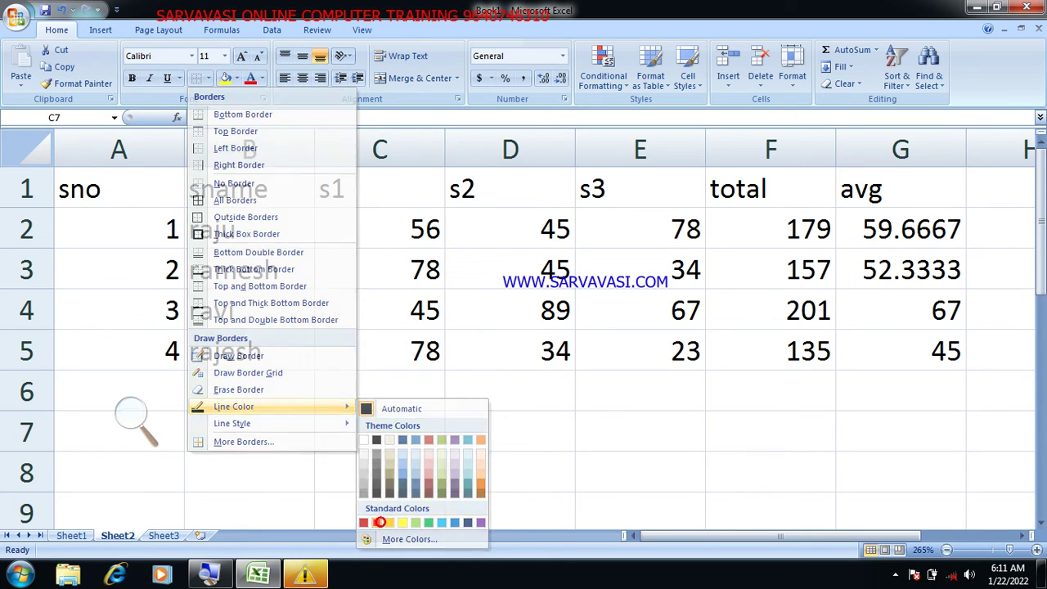
key(Escape)
key(Escape)
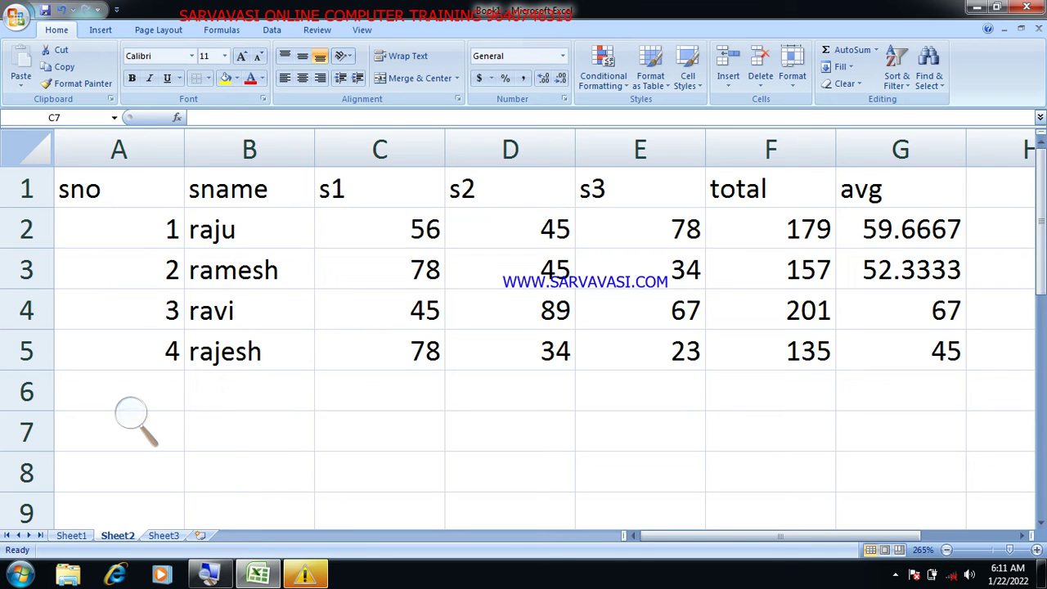
mouse_move(134, 181)
mouse_down()
mouse_move(444, 249)
mouse_move(445, 371)
mouse_up()
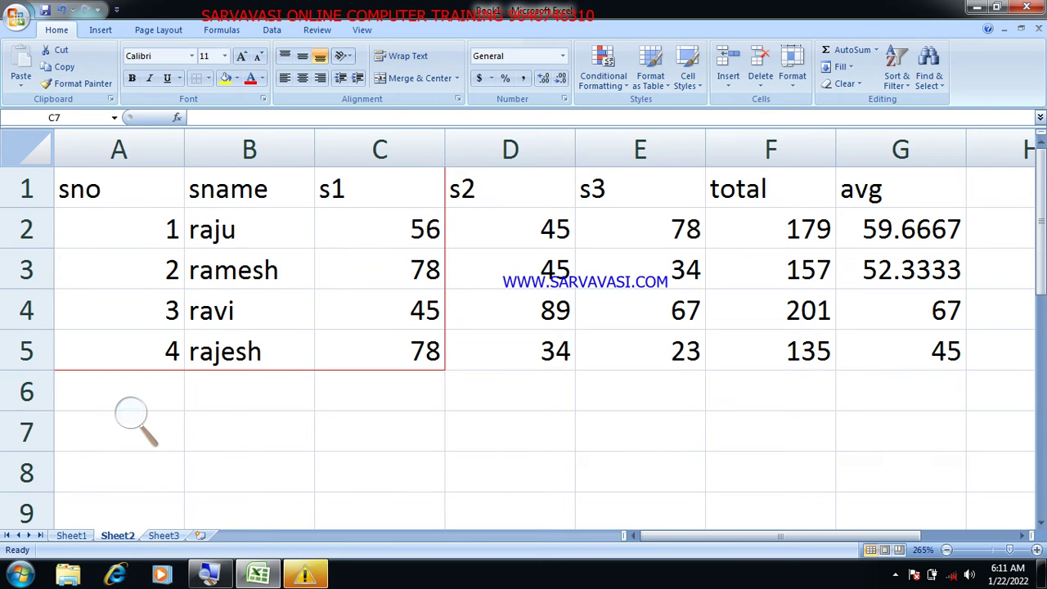
drag(54, 208, 445, 208)
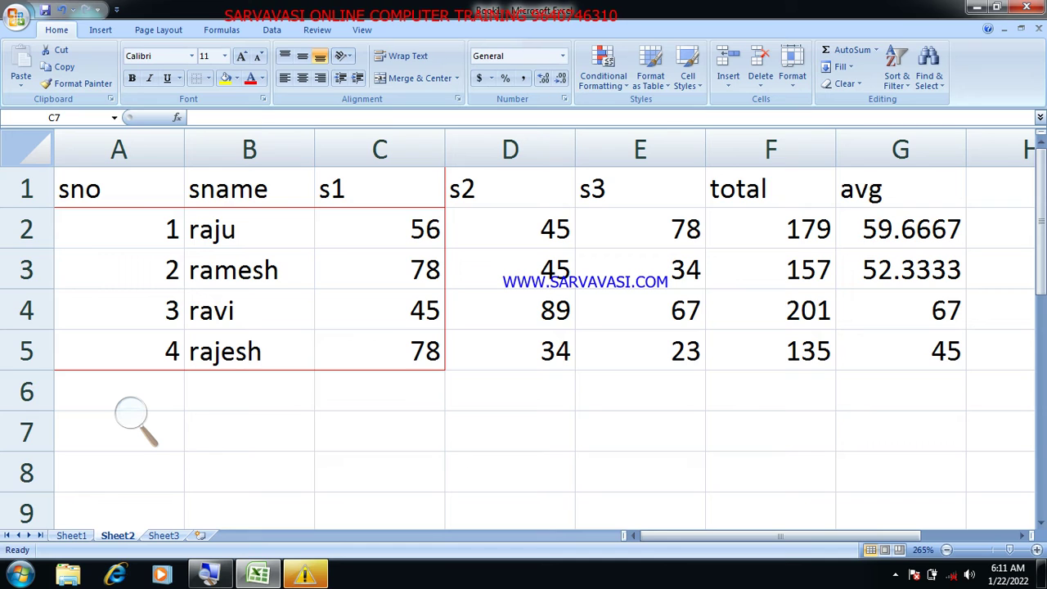
drag(185, 167, 185, 370)
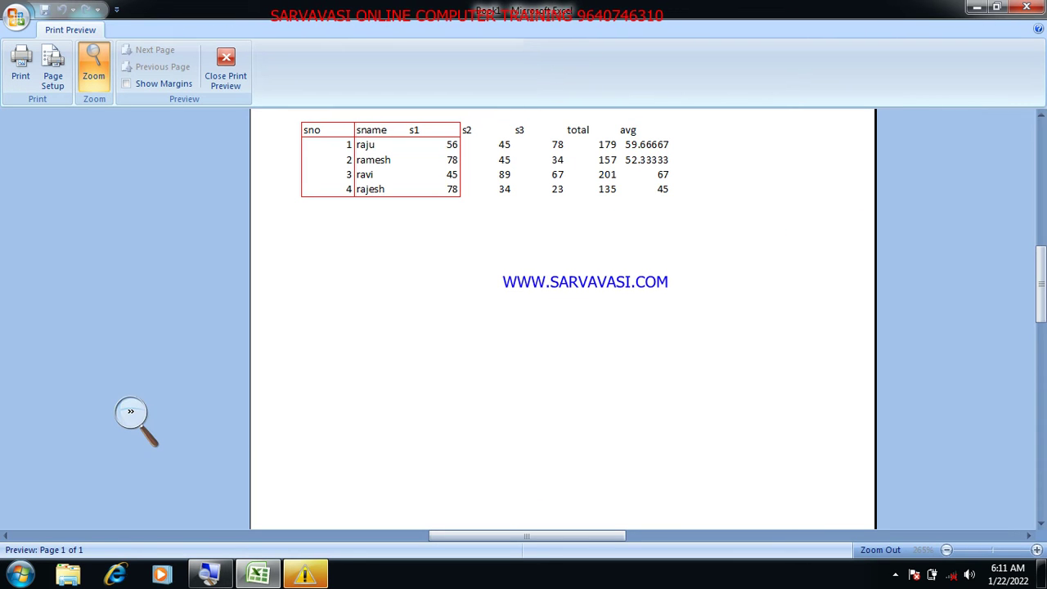
- Close the print preview to return to Sheet2 with its red borders
click(136, 423)
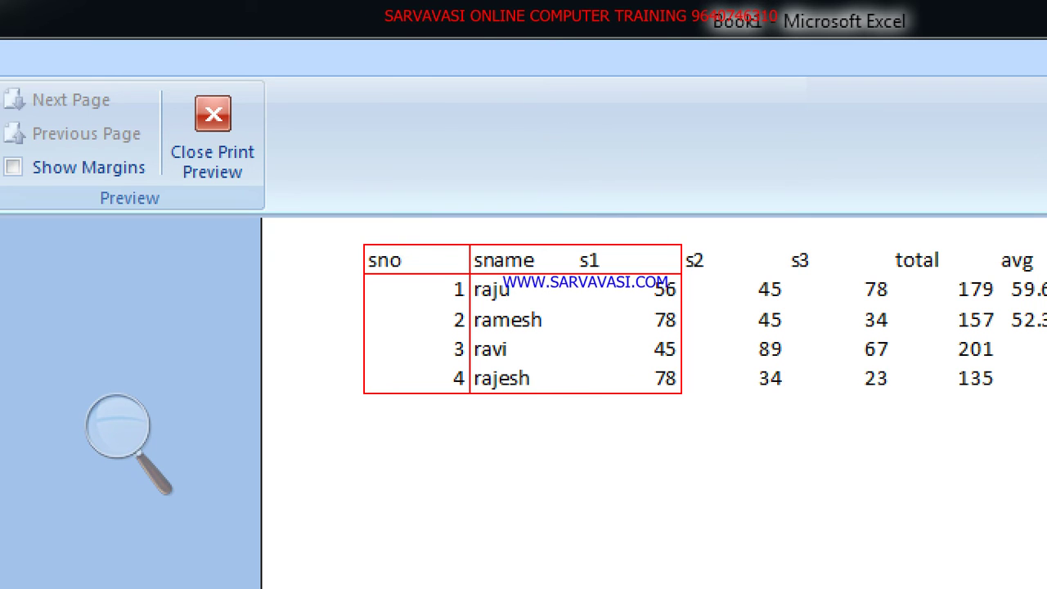
click(212, 133)
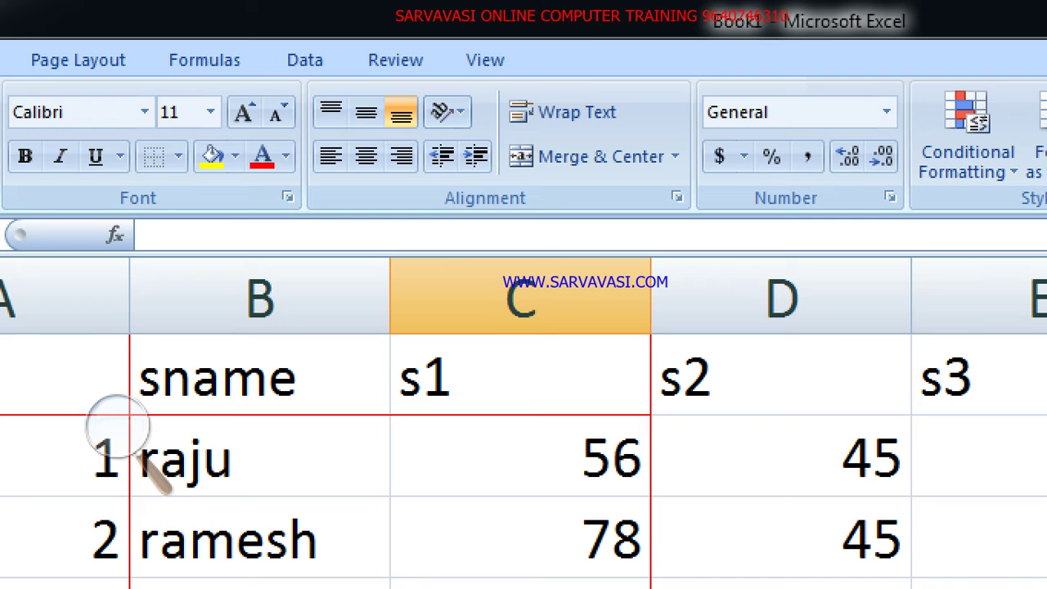
- Select A1:C5 and remove all its red borders with No Border
click(118, 429)
click(102, 442)
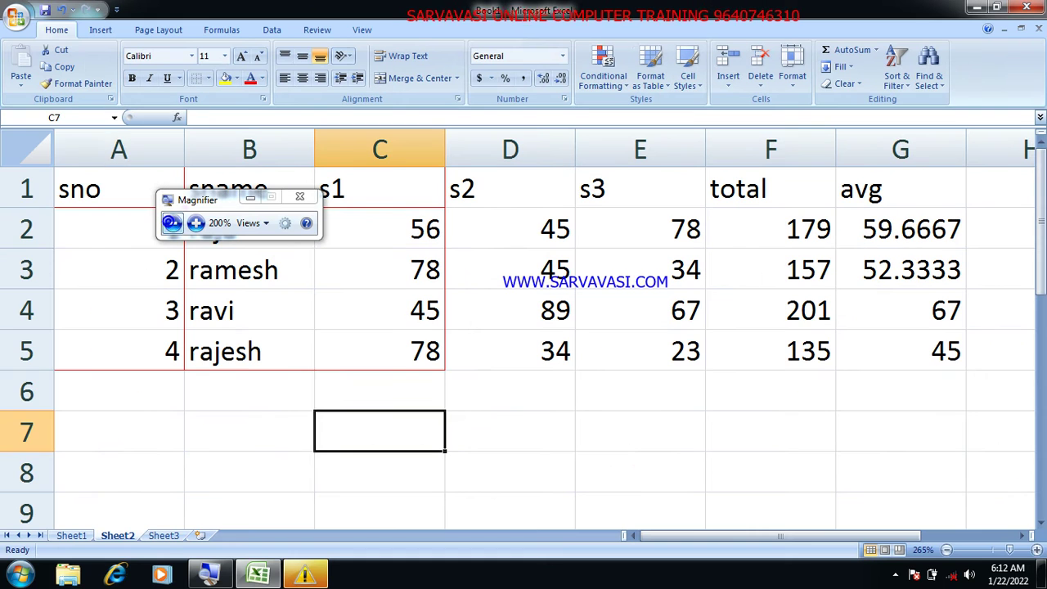
click(118, 189)
drag(118, 189, 401, 352)
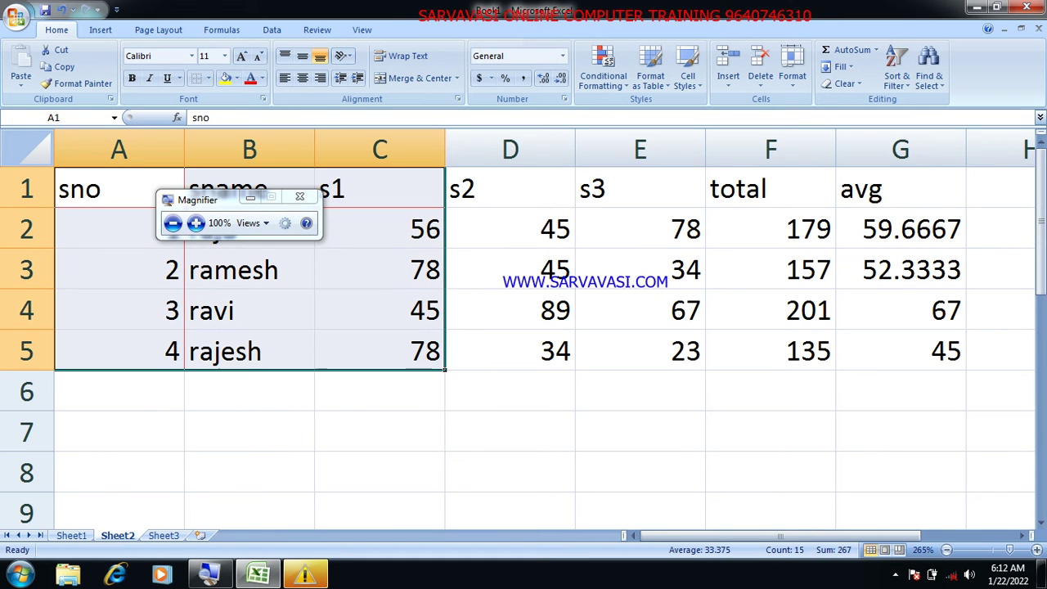
click(208, 78)
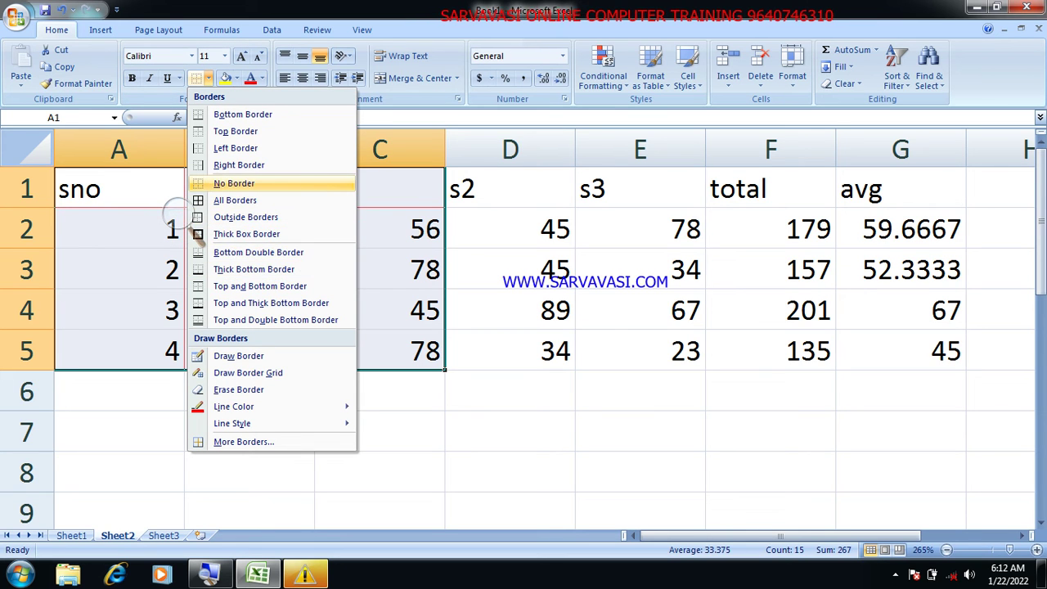
click(262, 183)
click(426, 430)
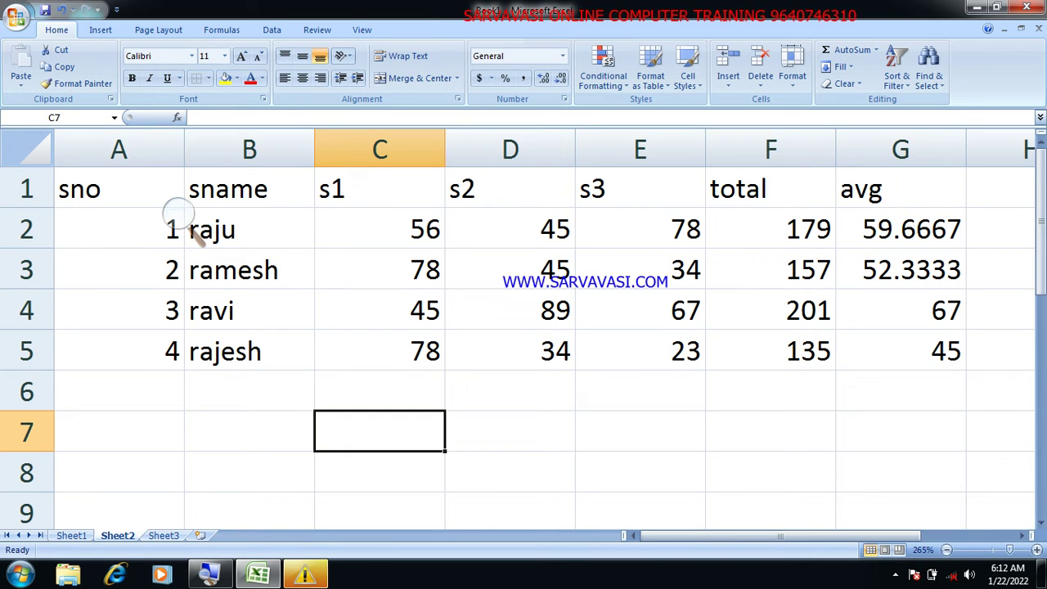
- Check in Print Preview that the table prints without borders, then close it
key(ctrl+F2)
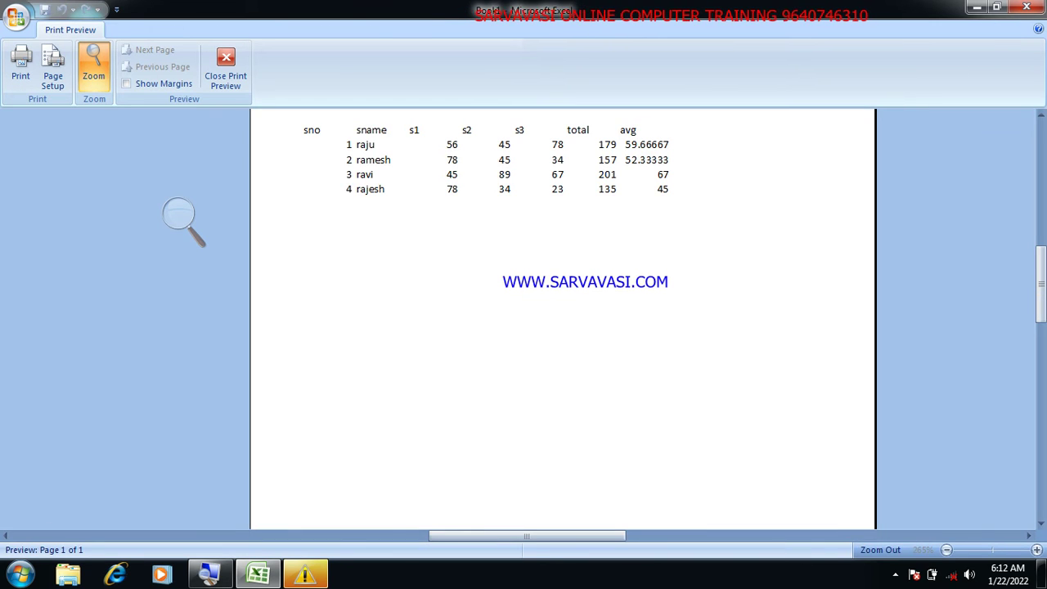
click(349, 135)
click(346, 133)
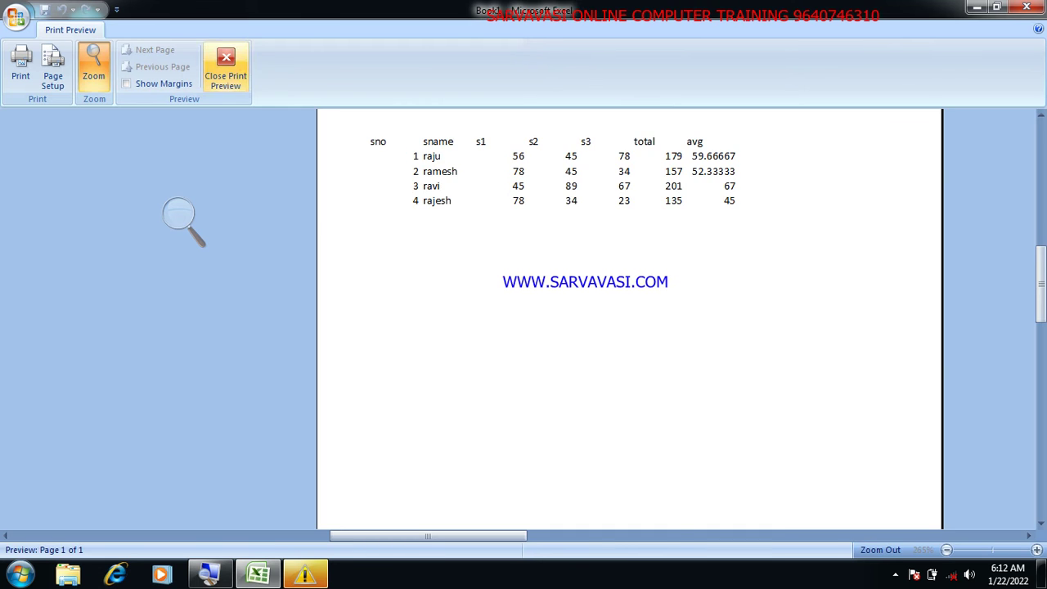
key(Escape)
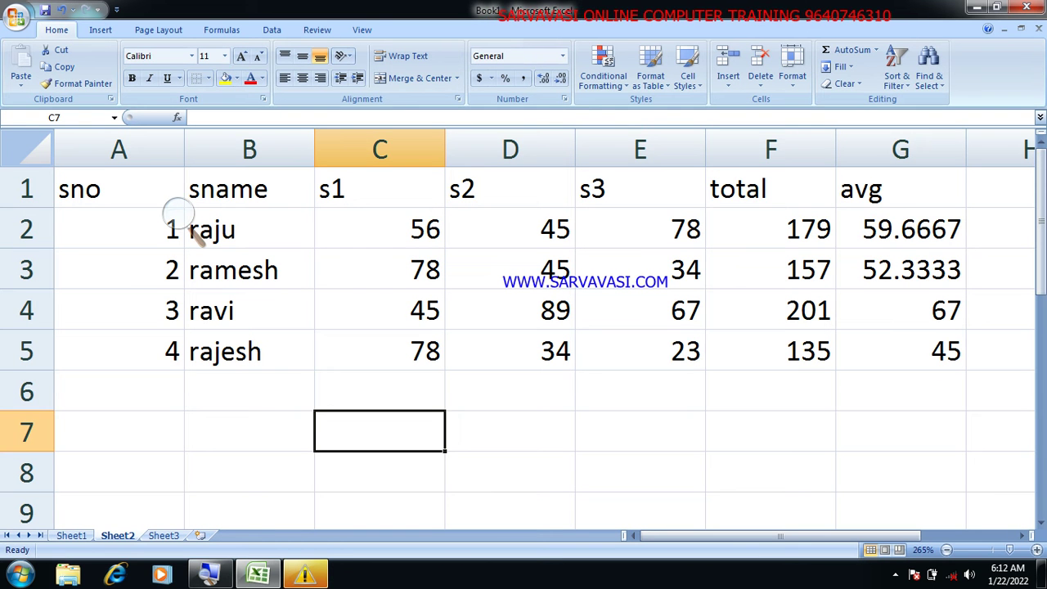
key(alt)
- Select the sname, s1 and s2 block B1:D5 and apply red All Borders
key(h)
key(b)
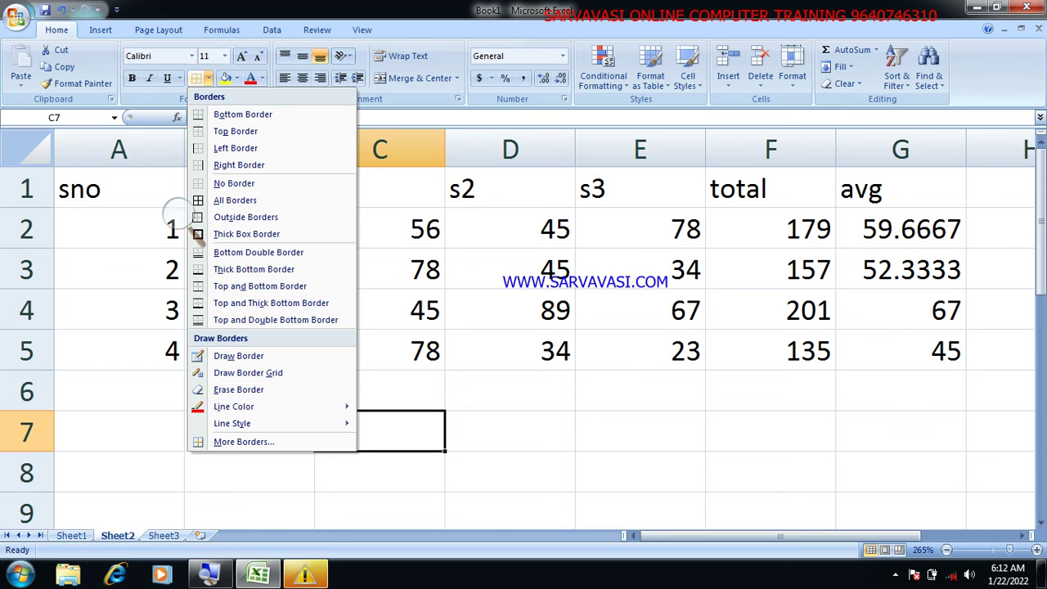
key(Escape)
drag(229, 190, 532, 352)
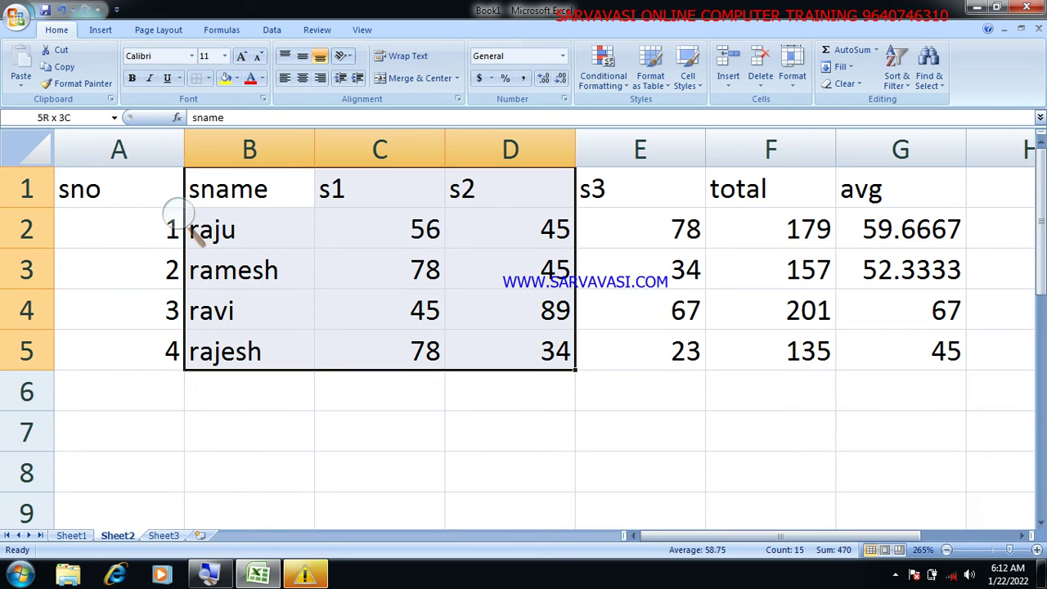
click(209, 78)
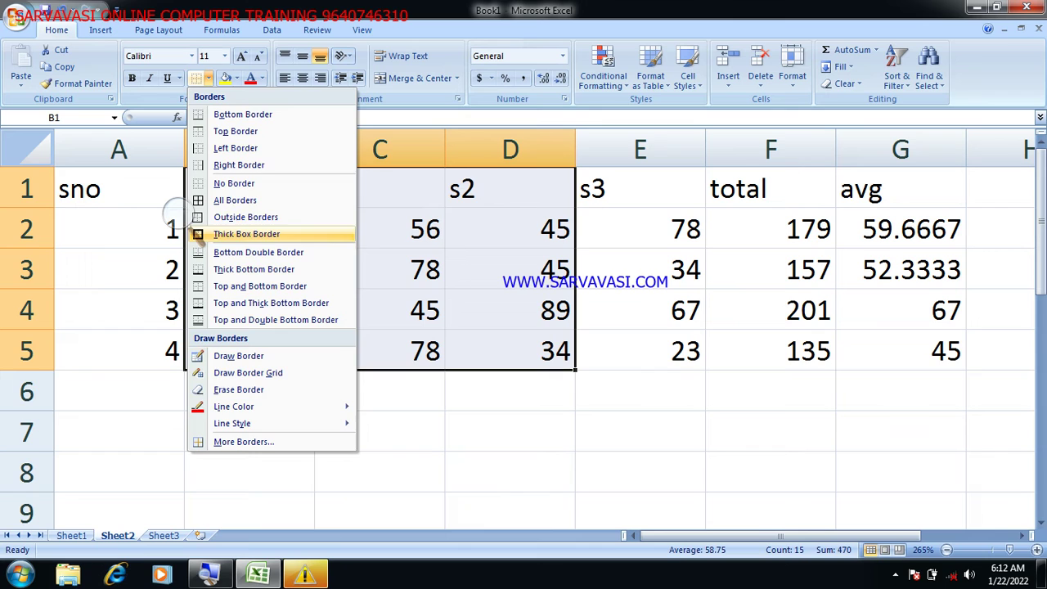
click(234, 200)
click(537, 399)
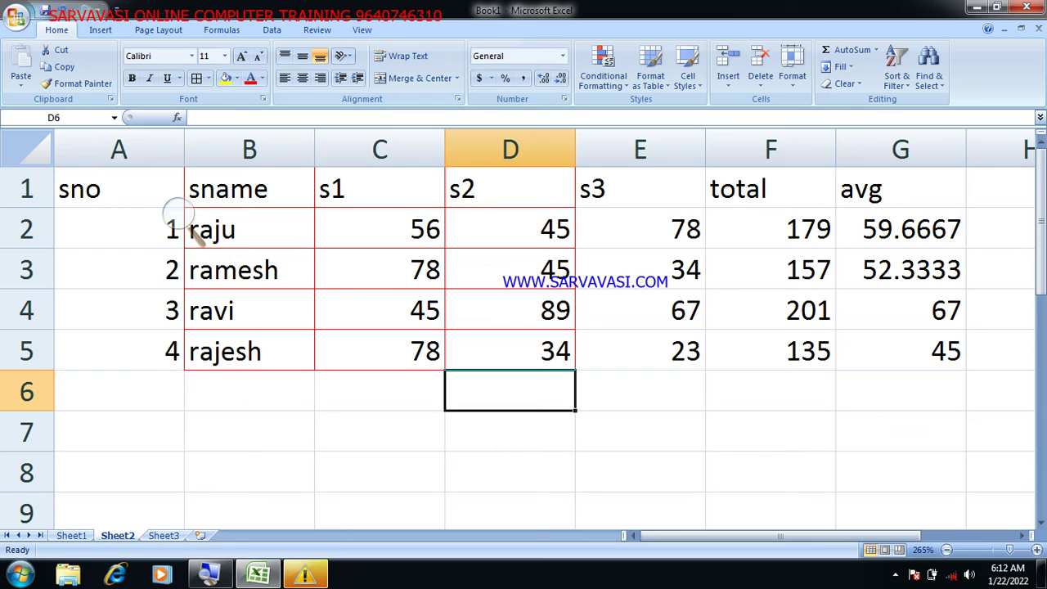
- Switch the border tool to Erase Border and preview the printed page
click(209, 78)
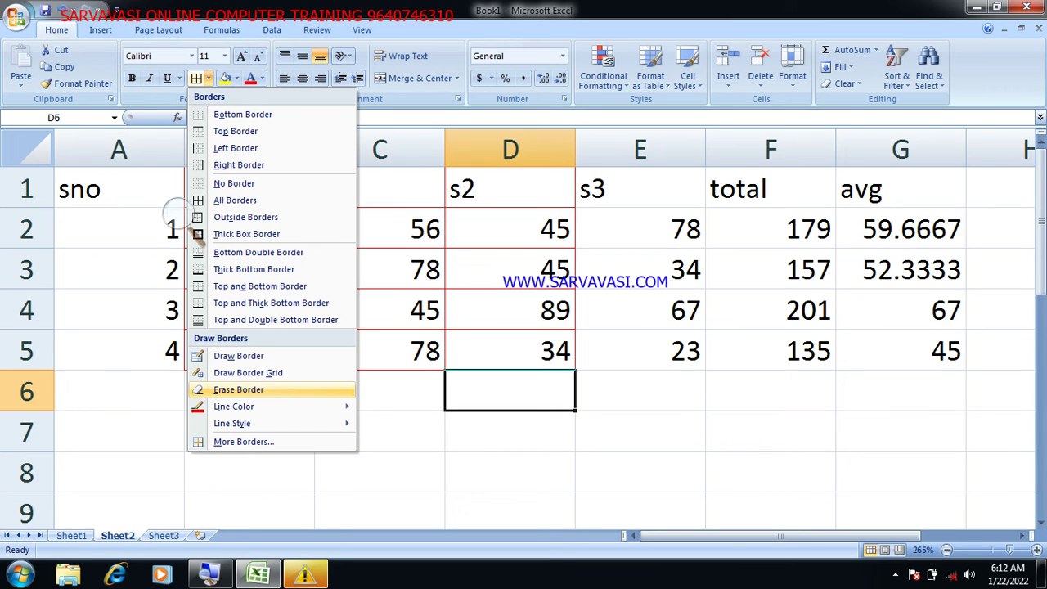
click(278, 390)
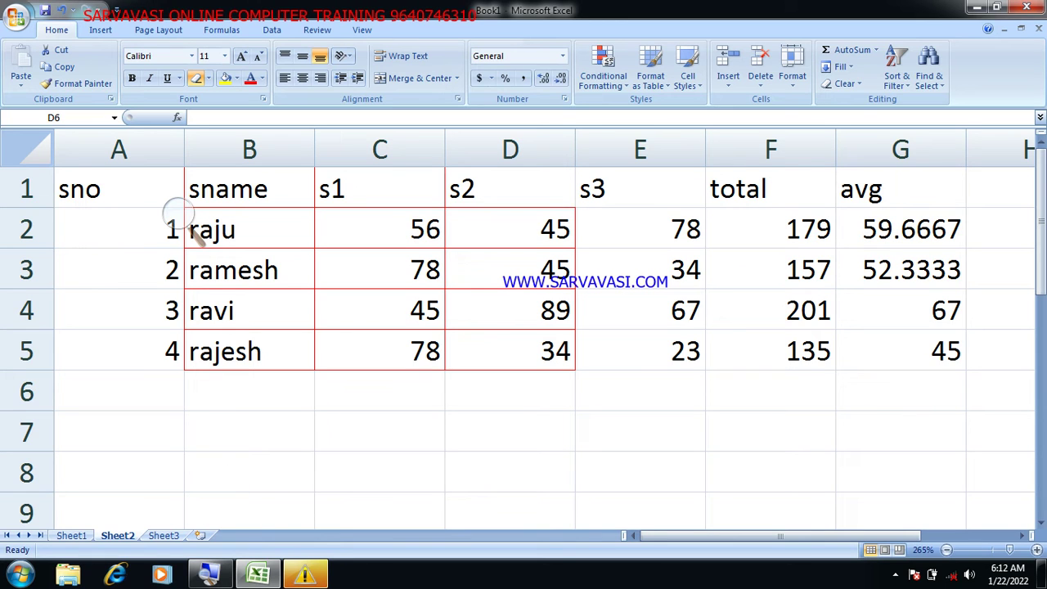
key(ctrl+F2)
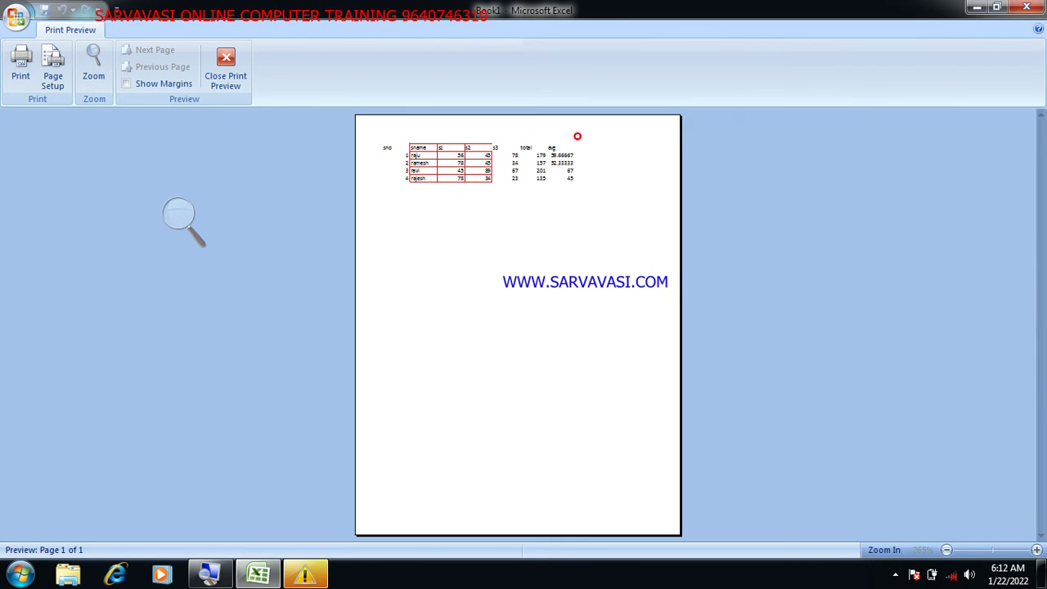
- Close Print Preview, reselect the red-bordered block from B1, and show the border choices
click(180, 216)
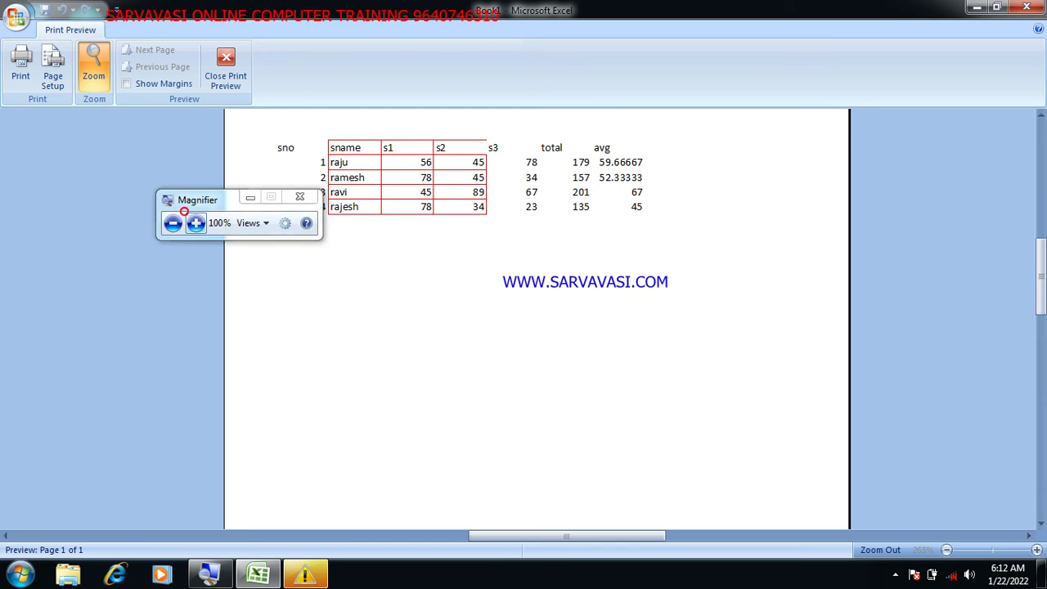
click(187, 222)
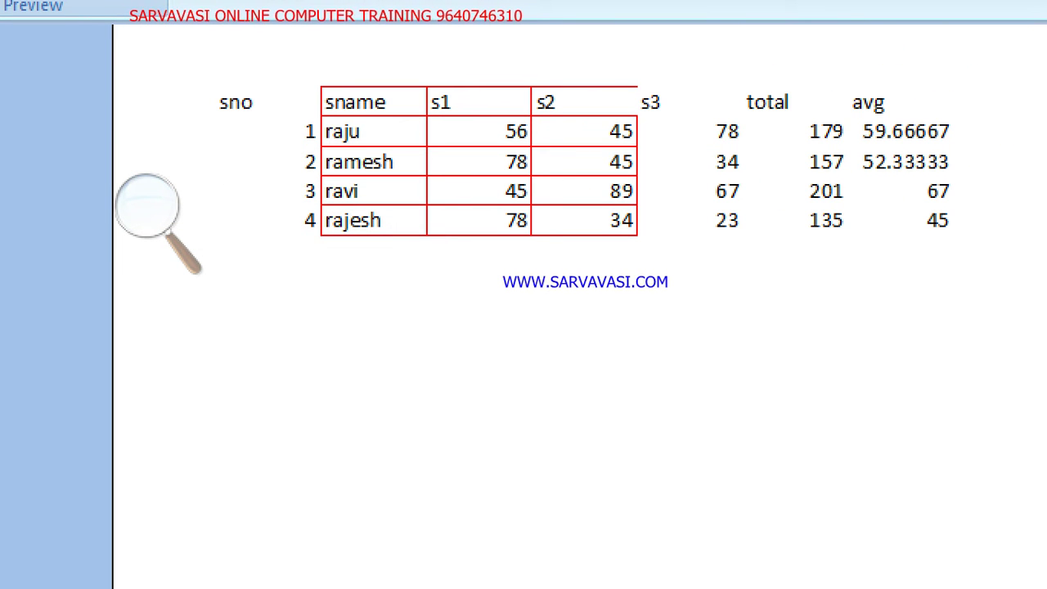
key(Escape)
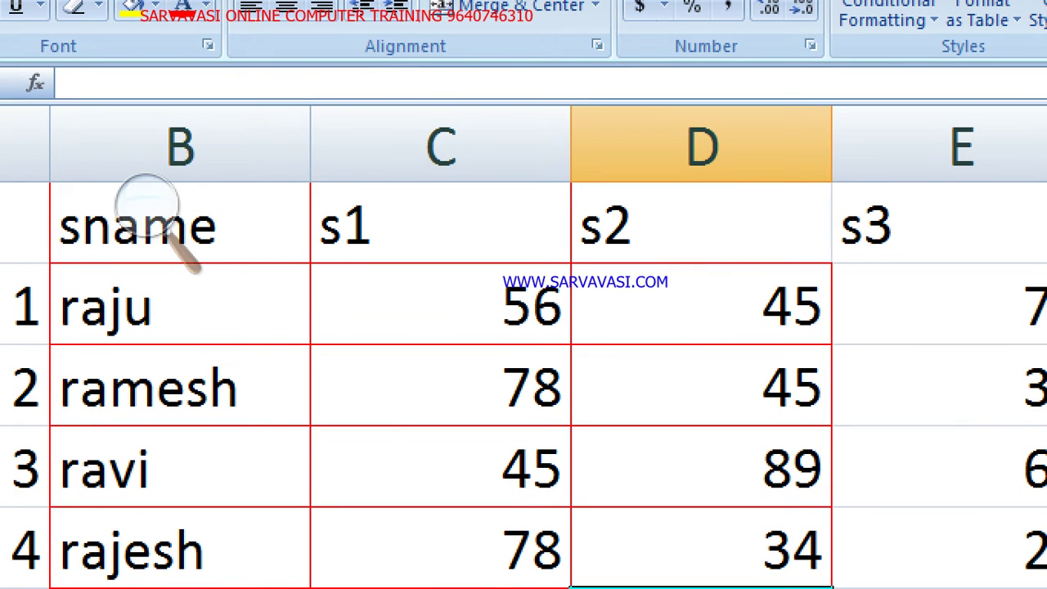
click(180, 222)
drag(180, 223, 703, 548)
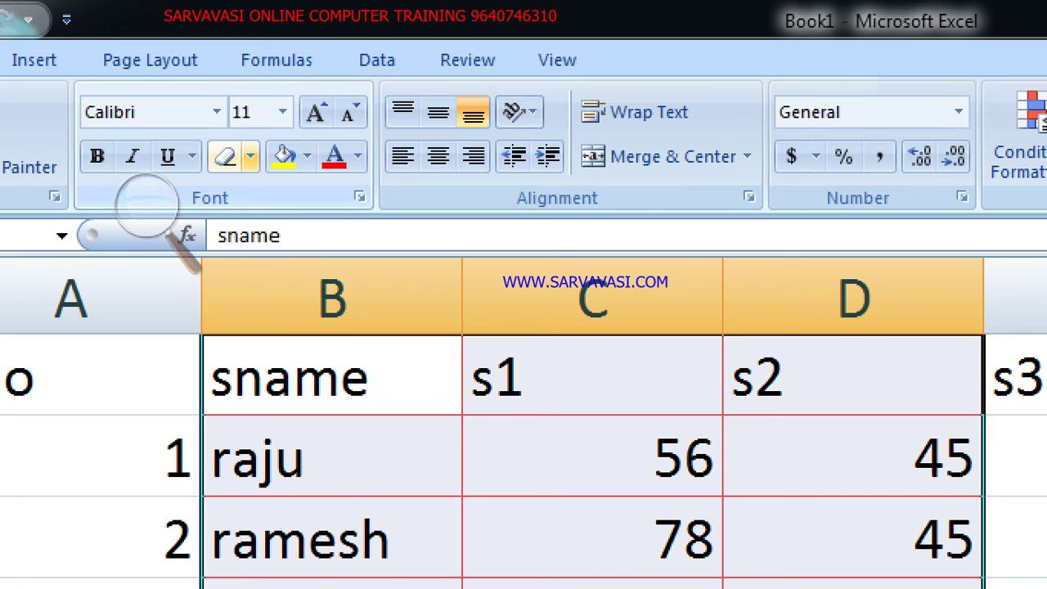
click(250, 156)
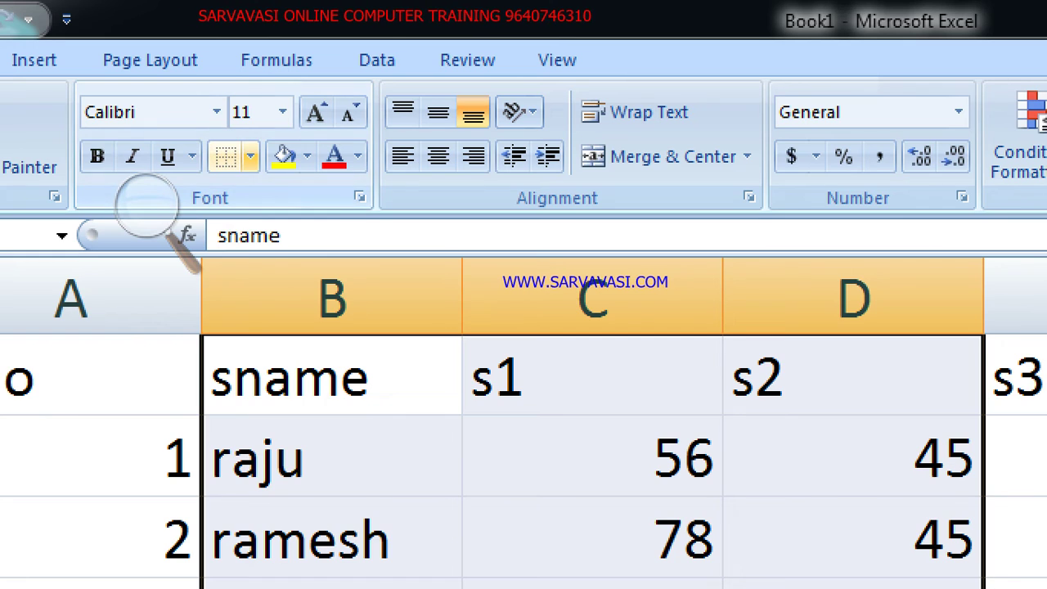
- Apply No Border to B1:D5, then select A1:G5 and return to cell B1
click(250, 156)
click(146, 205)
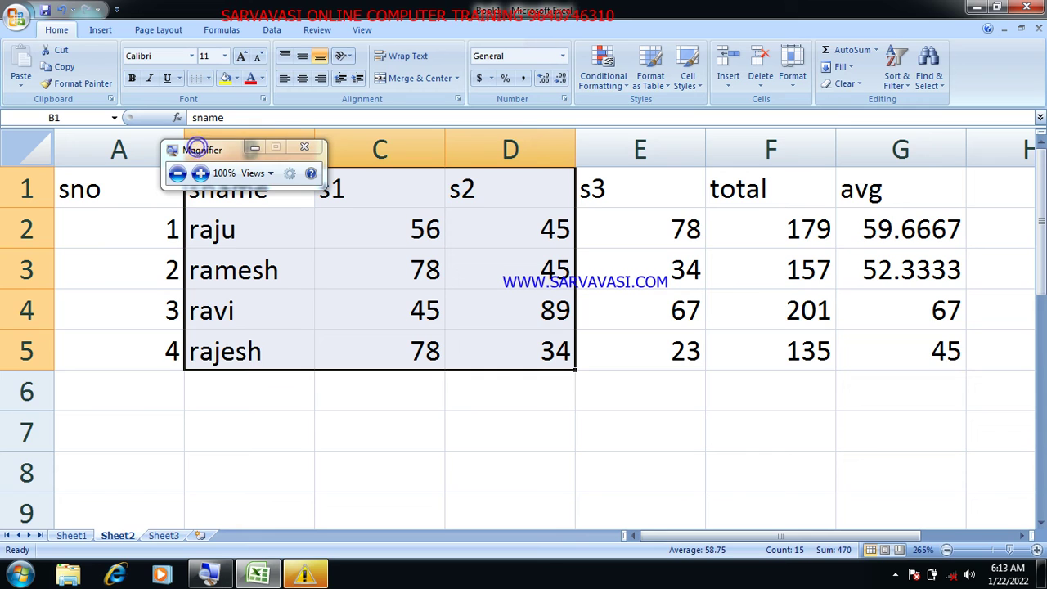
click(152, 183)
drag(152, 184, 940, 352)
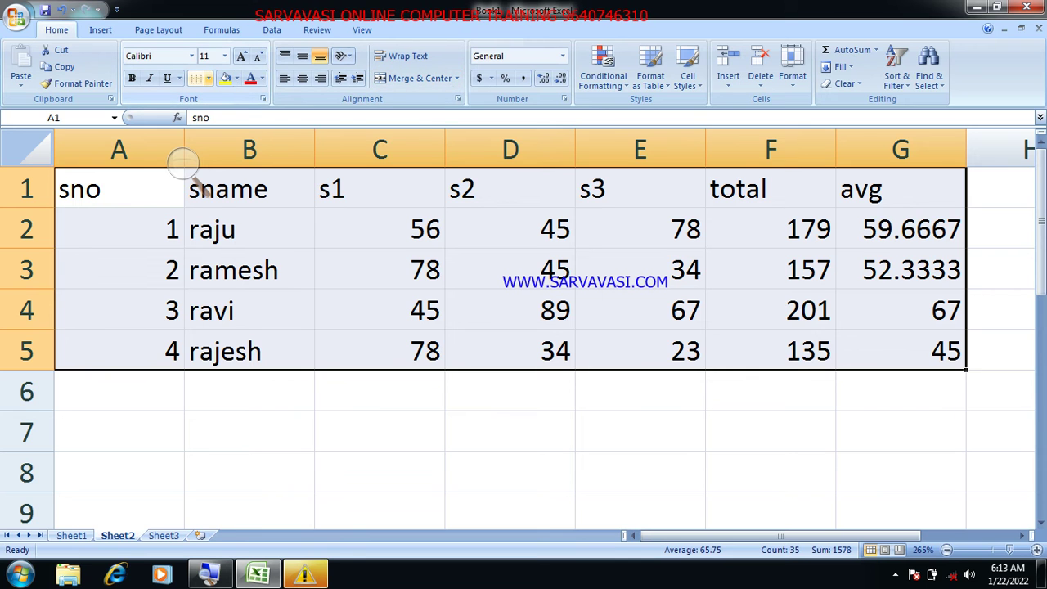
click(186, 162)
click(201, 171)
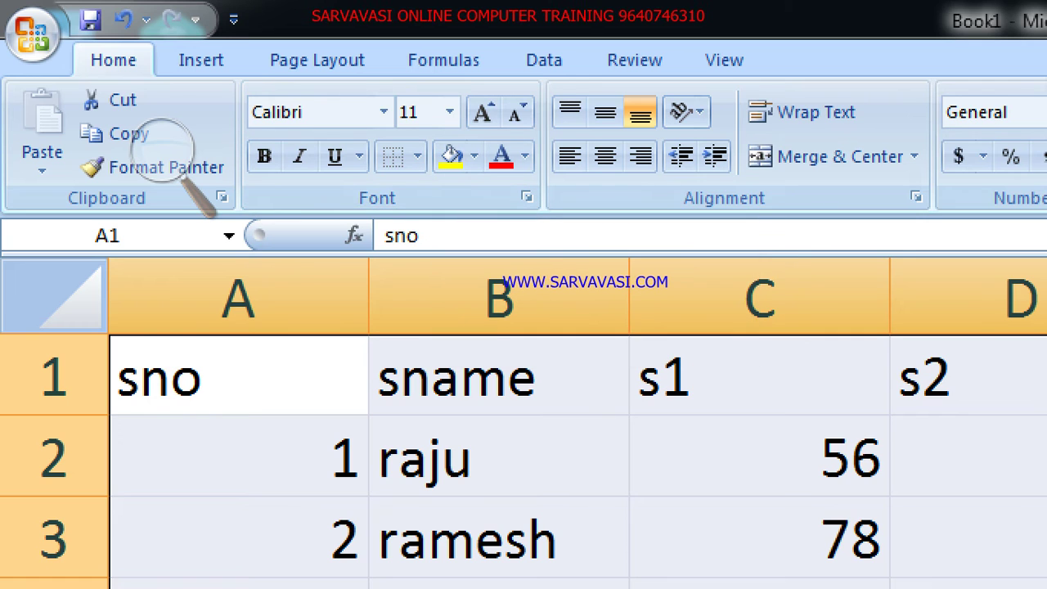
click(499, 377)
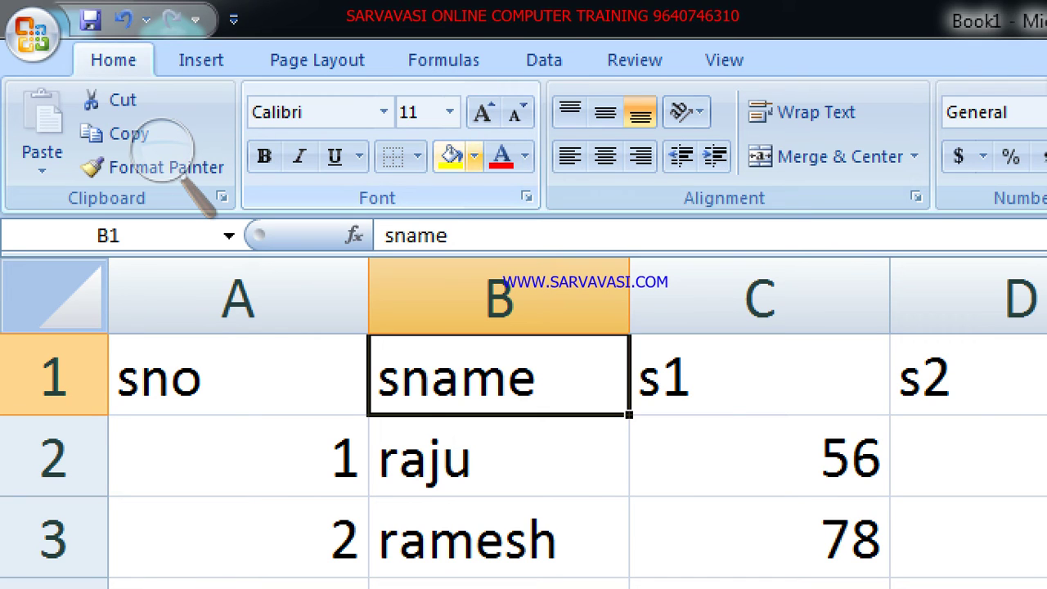
- Fill the sname heading cell B1 with orange
click(473, 156)
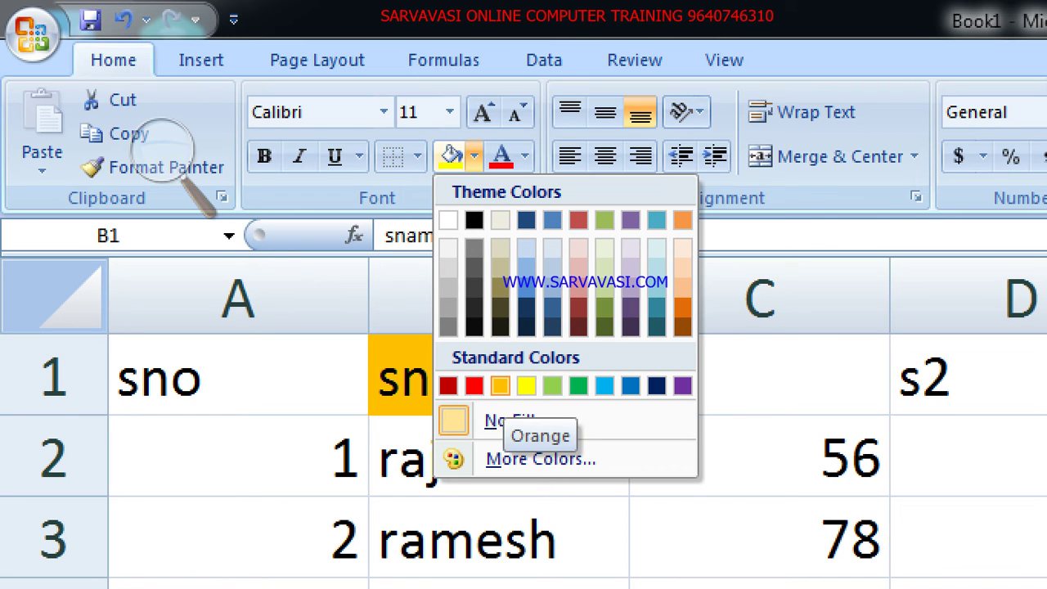
click(500, 385)
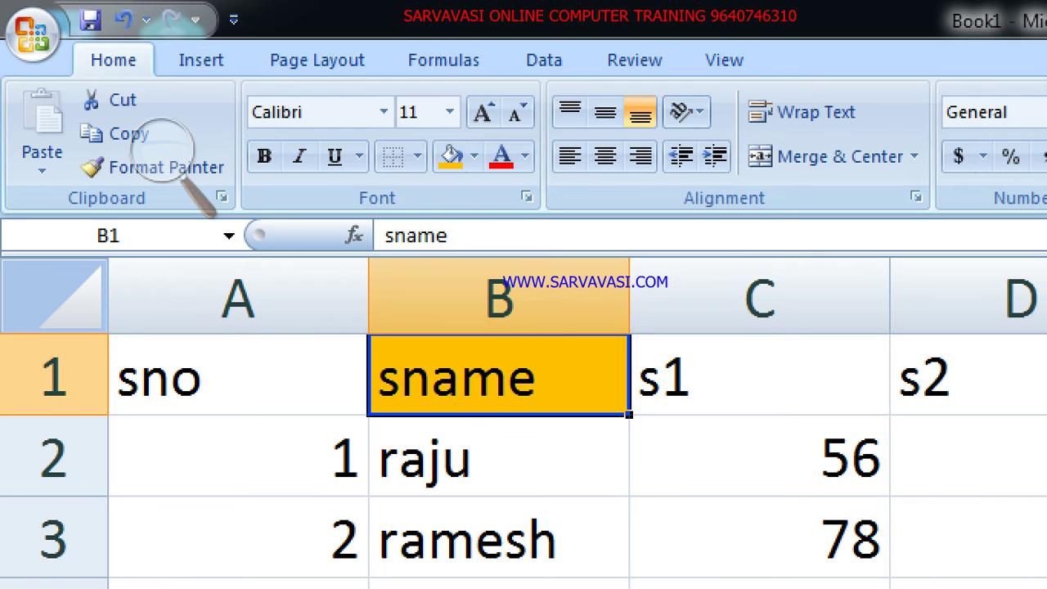
click(759, 377)
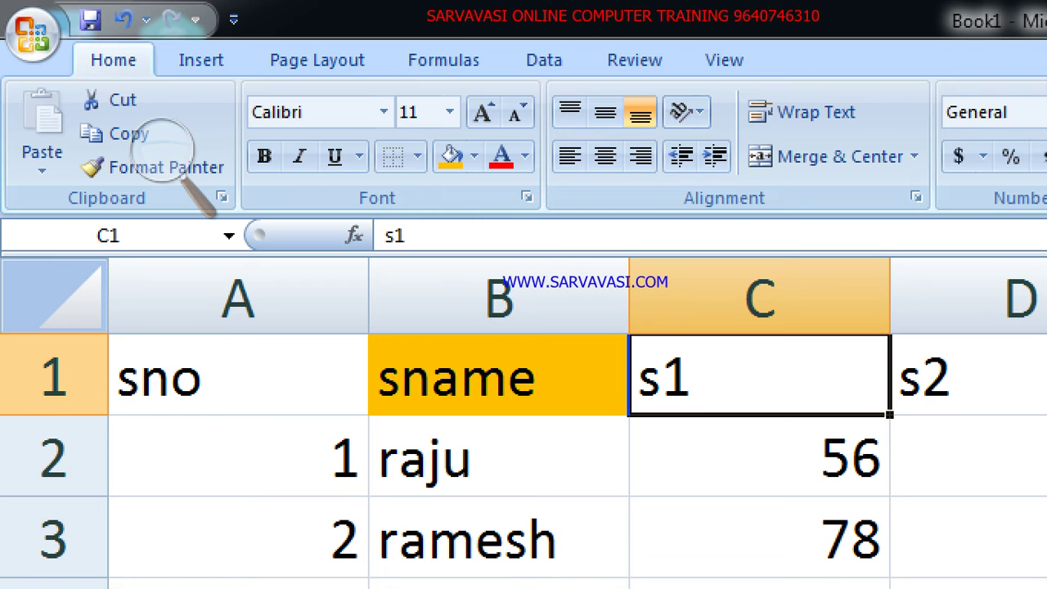
key(Left)
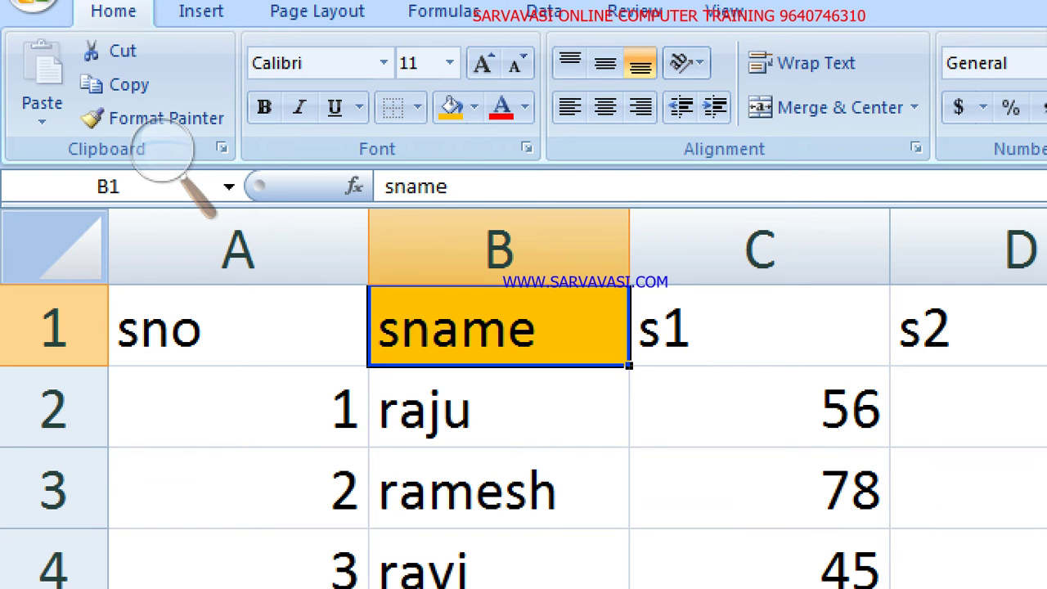
- Make the sname heading bold, italic and underlined, and pick up its format with Format Painter
key(ctrl+b)
key(ctrl+i)
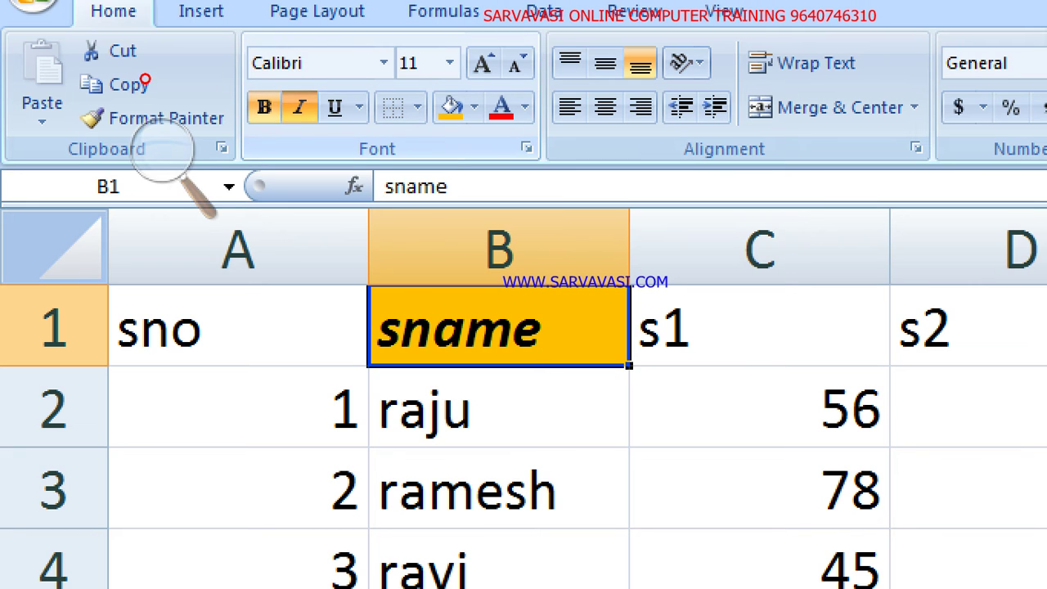
key(ctrl+u)
key(ctrl+u)
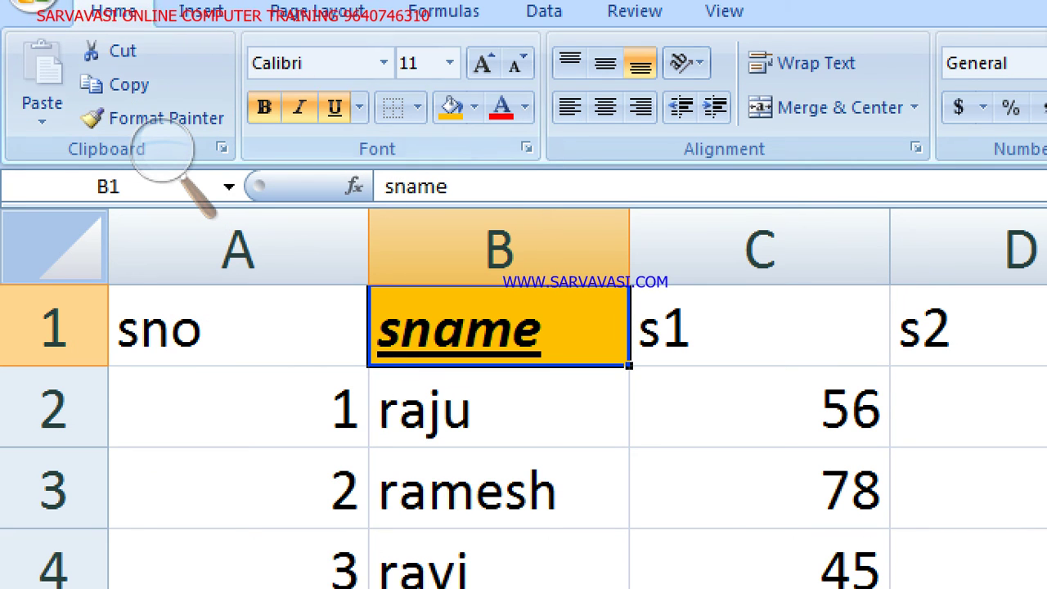
click(160, 120)
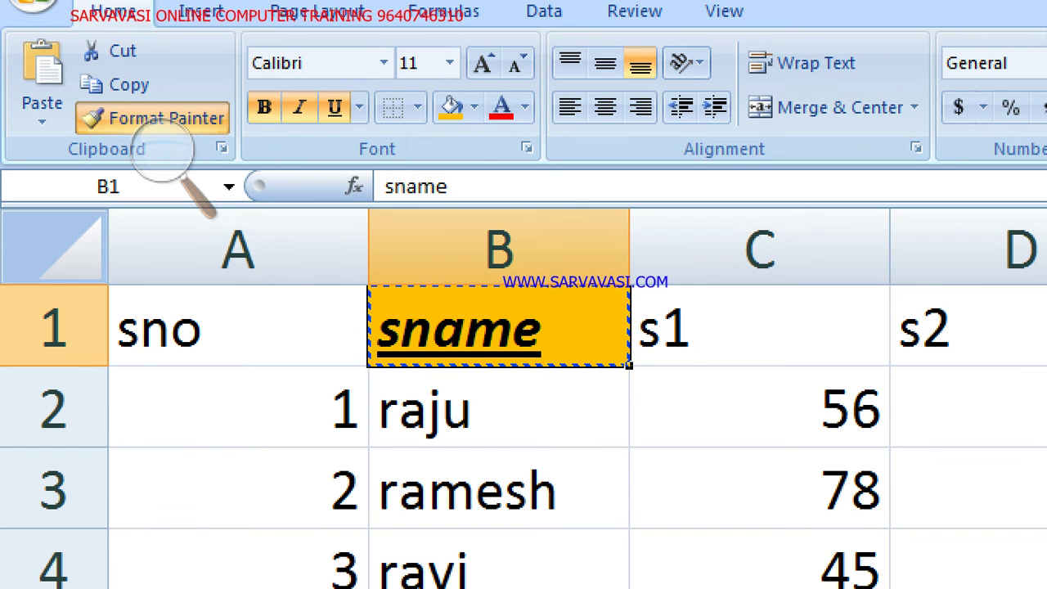
- Paint B1's bold, italic, underlined orange format onto ramesh in B3
click(499, 489)
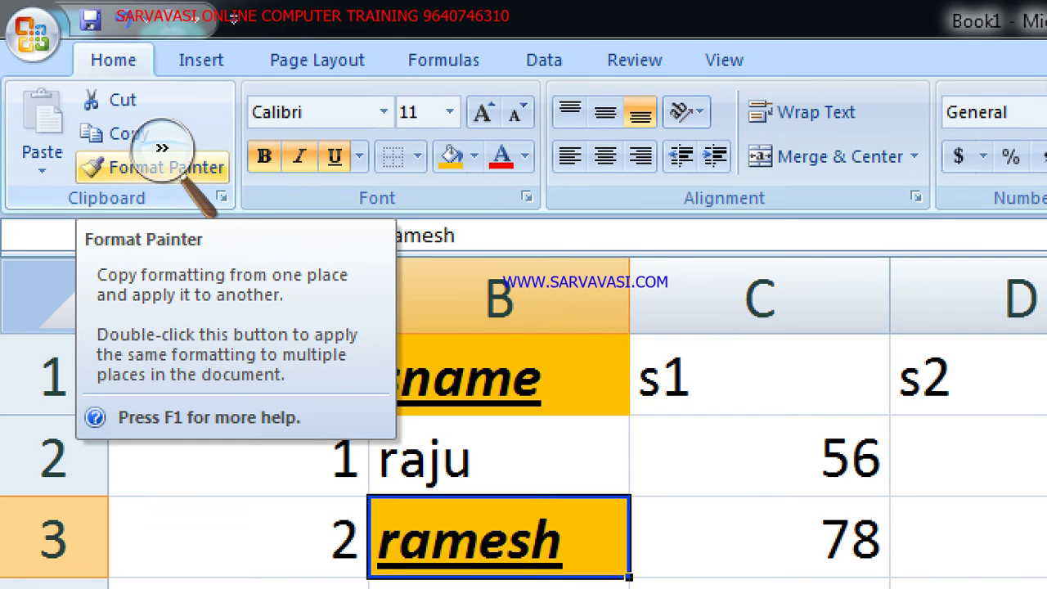
key(Up)
key(Up)
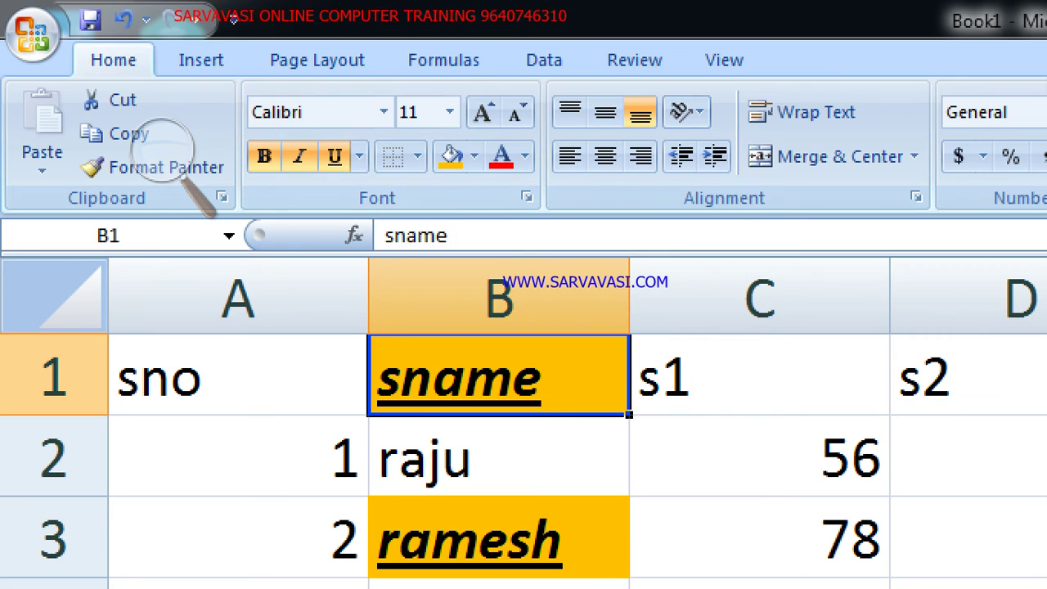
click(158, 145)
click(152, 171)
click(86, 98)
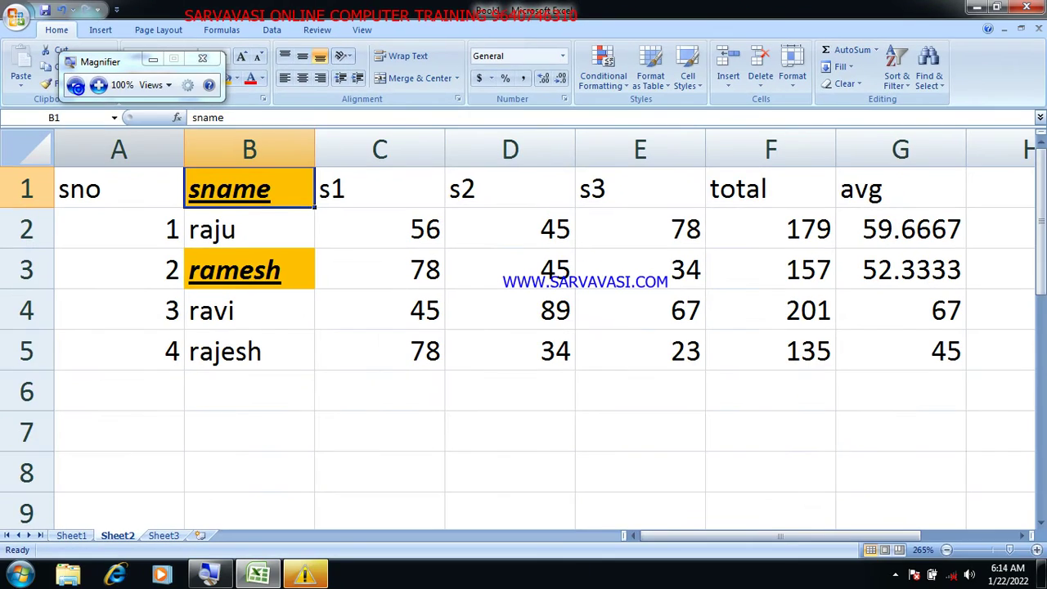
- Fill the whole marks table A1:G5 with yellow
drag(89, 194, 940, 356)
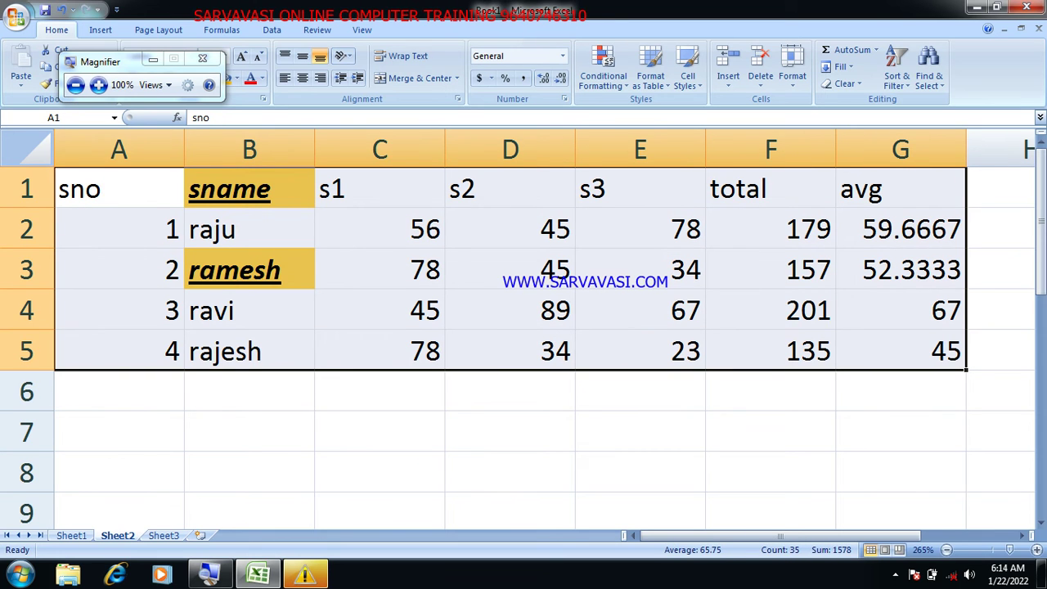
drag(123, 61, 69, 116)
click(236, 78)
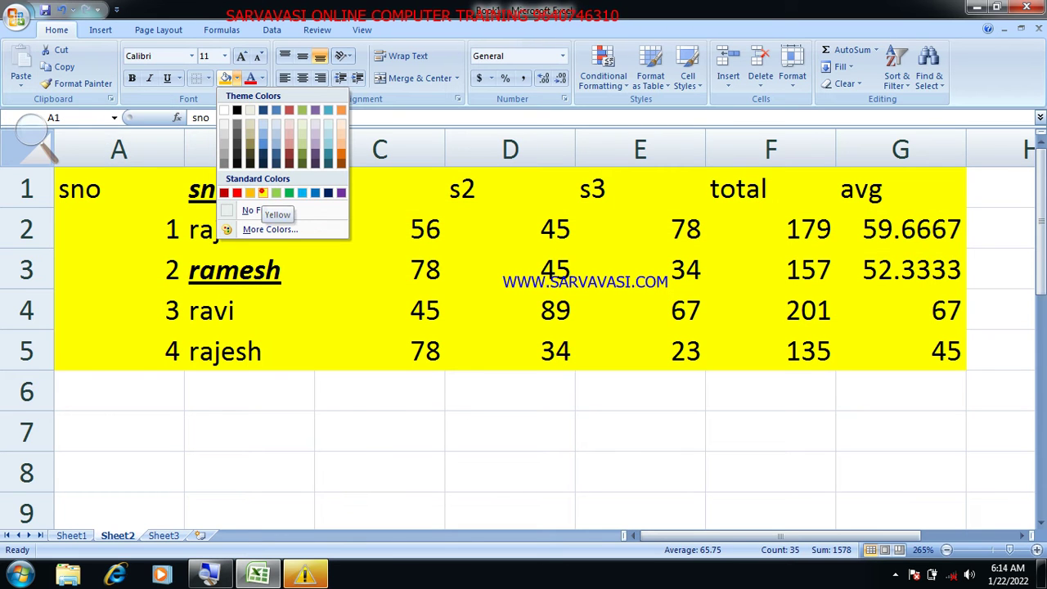
click(262, 193)
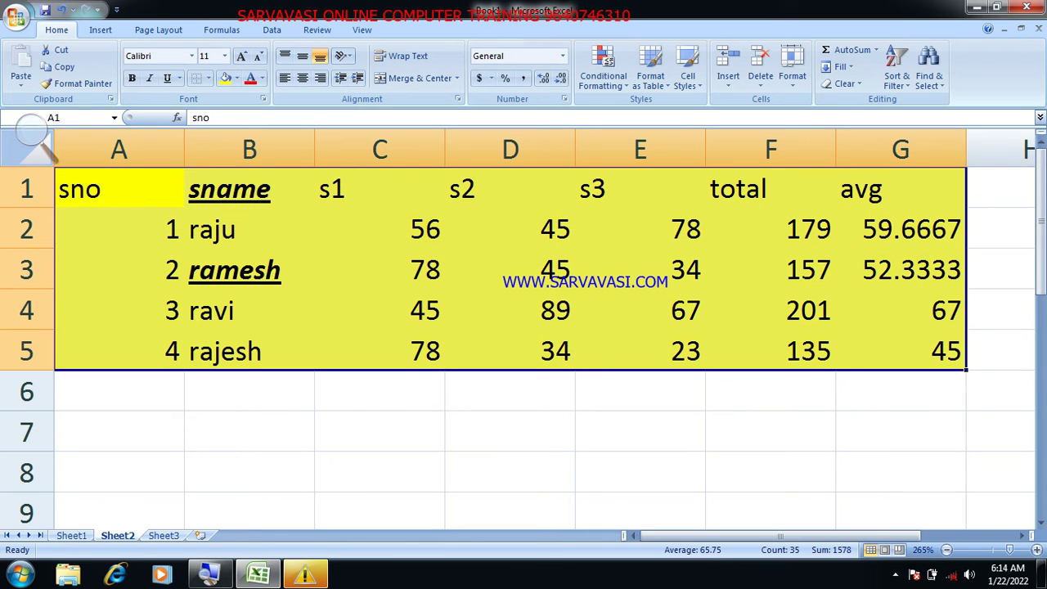
- Set a border line colour and apply All Borders to every cell of A1:G5
click(209, 78)
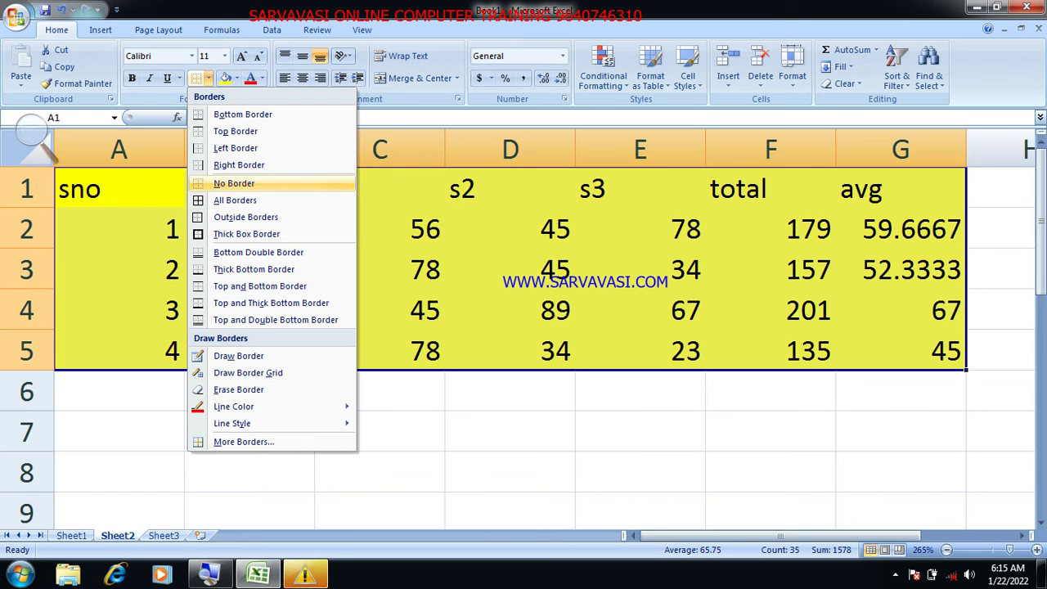
mouse_move(234, 407)
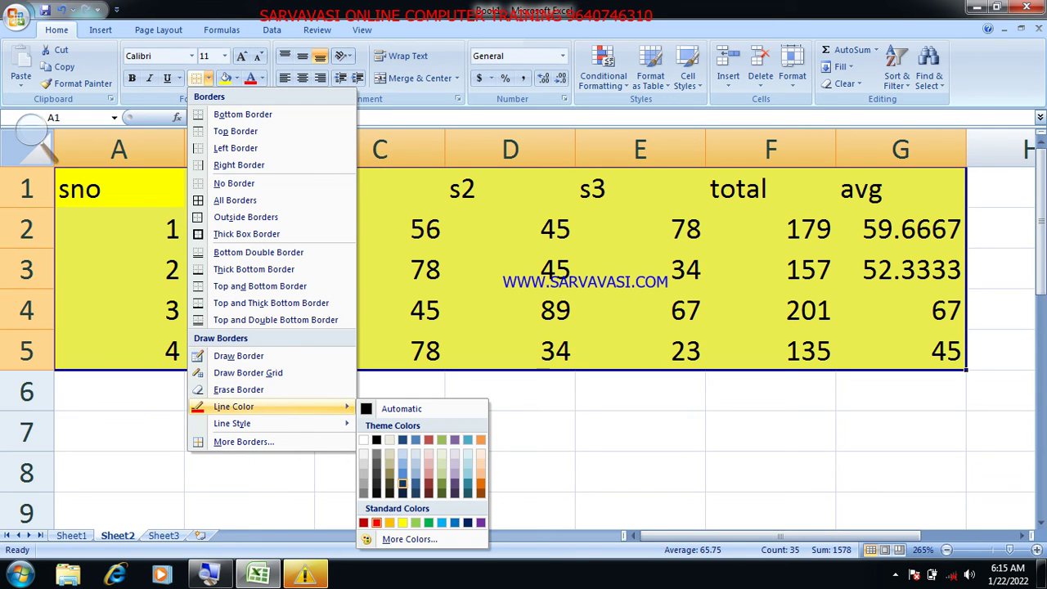
click(455, 523)
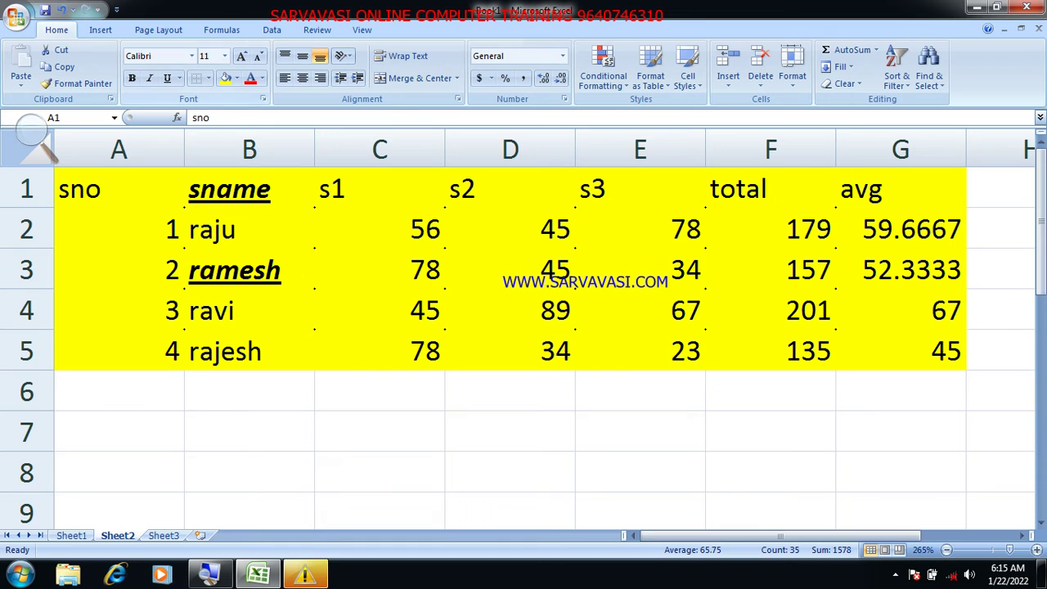
click(208, 78)
click(237, 202)
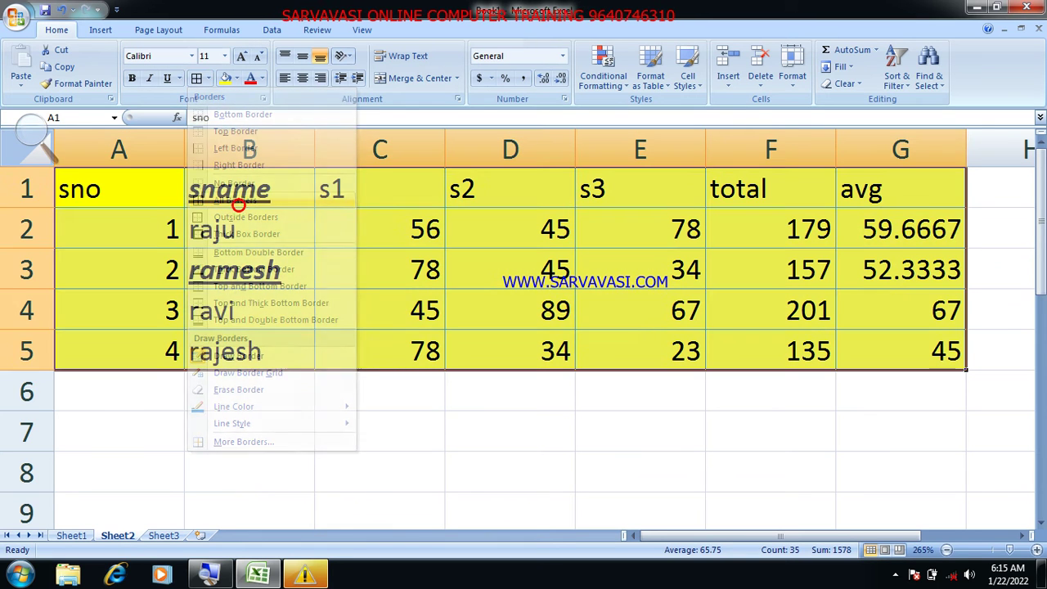
click(486, 449)
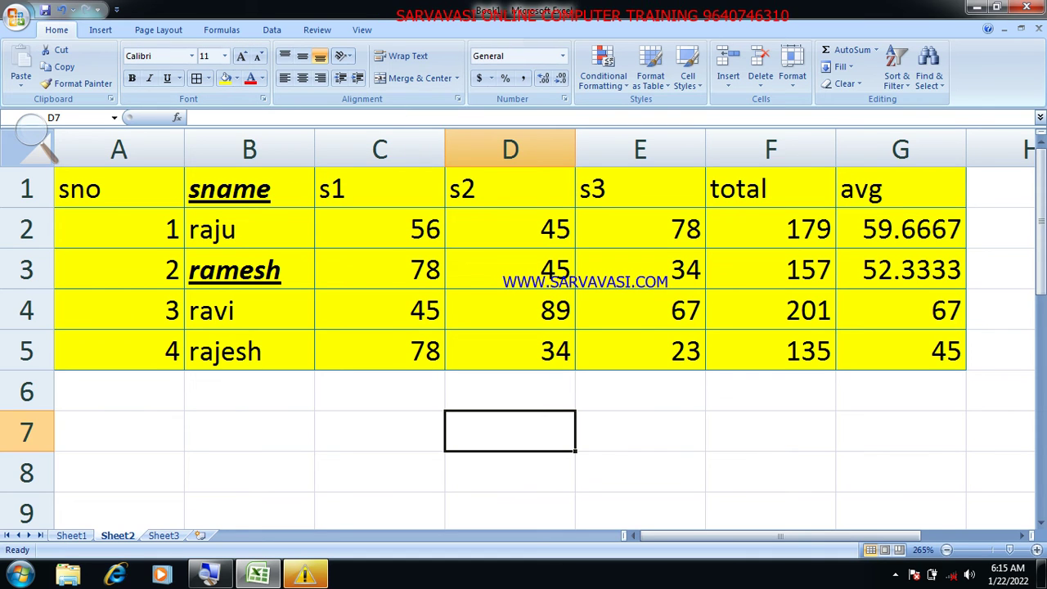
drag(119, 189, 899, 350)
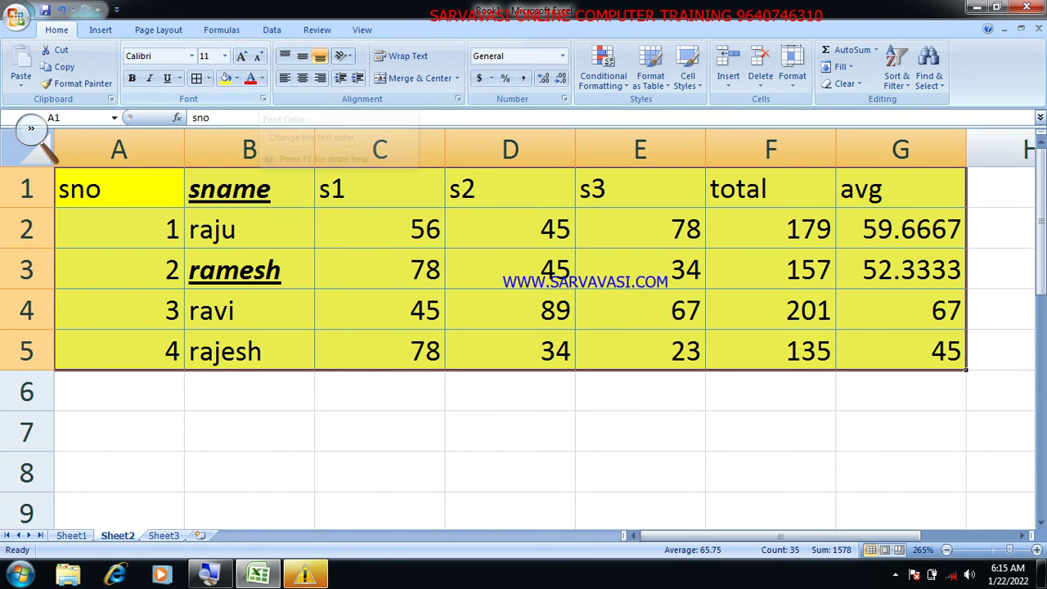
- Make the marks table text blue and bring up the Format Cells font settings
key(super+plus)
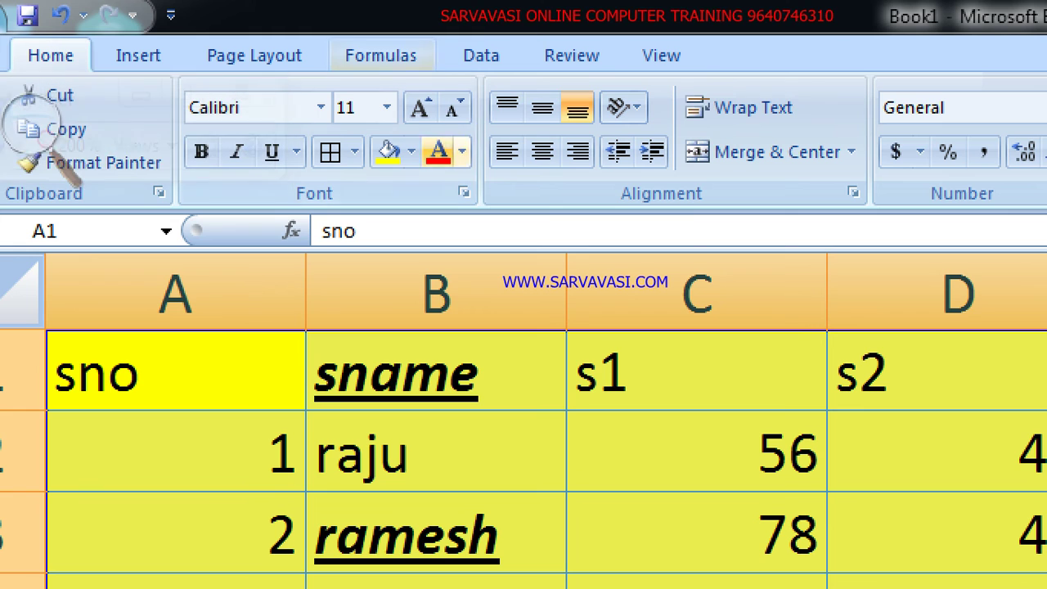
click(462, 152)
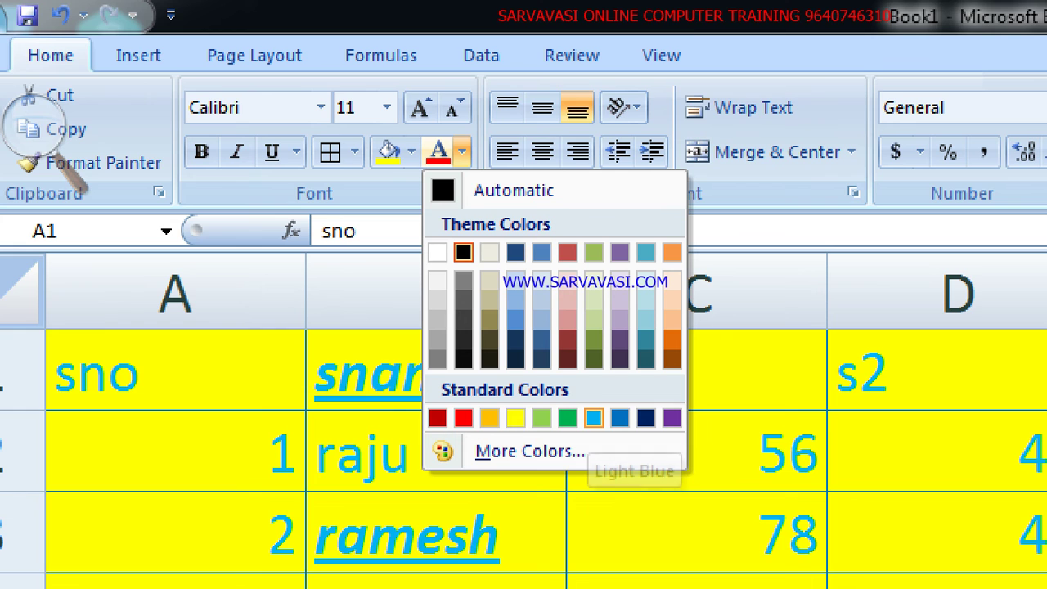
click(620, 418)
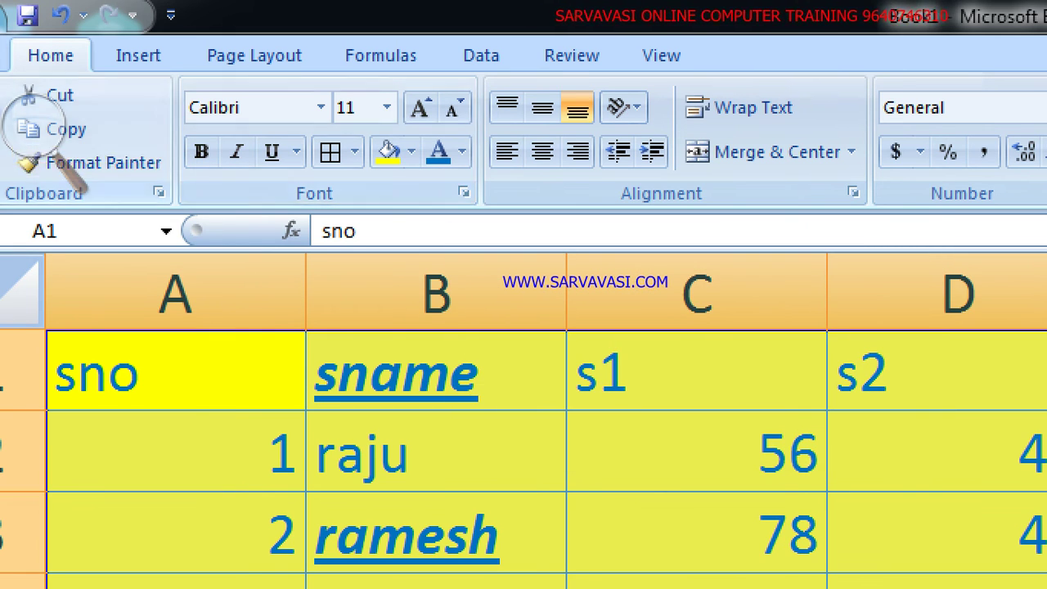
click(35, 123)
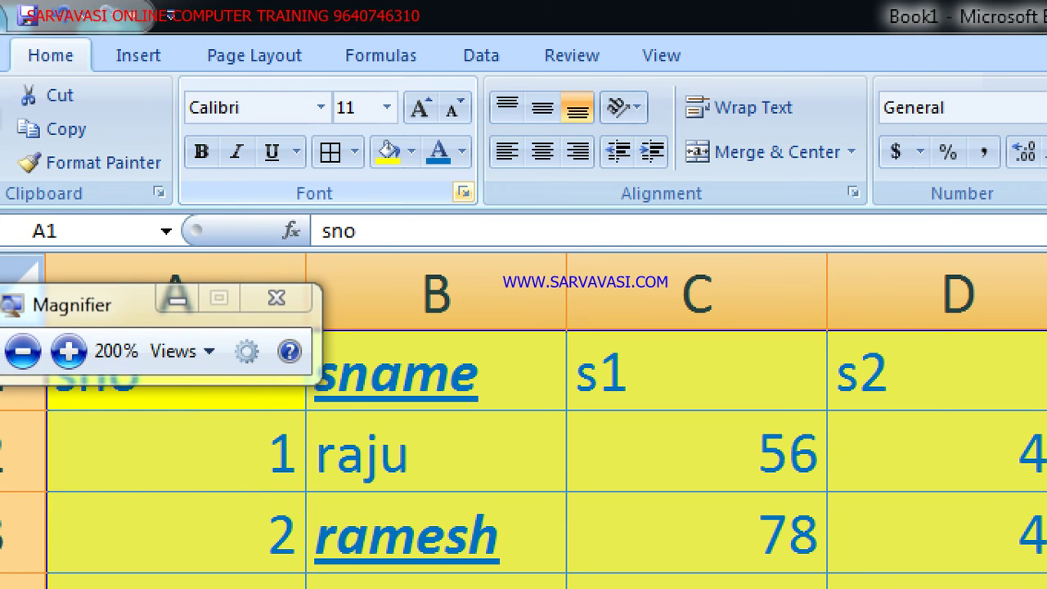
click(463, 192)
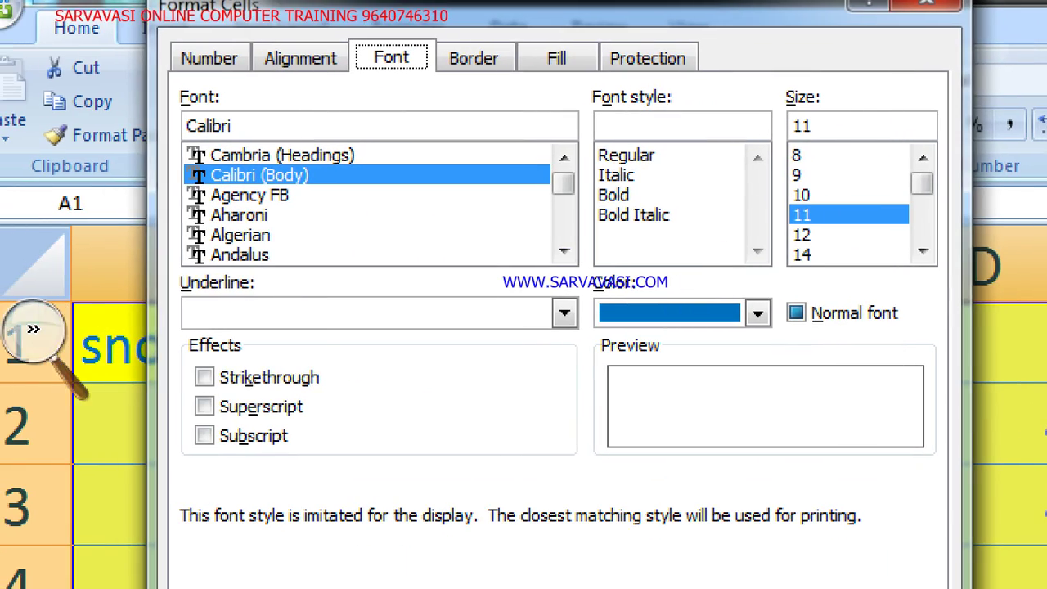
click(33, 327)
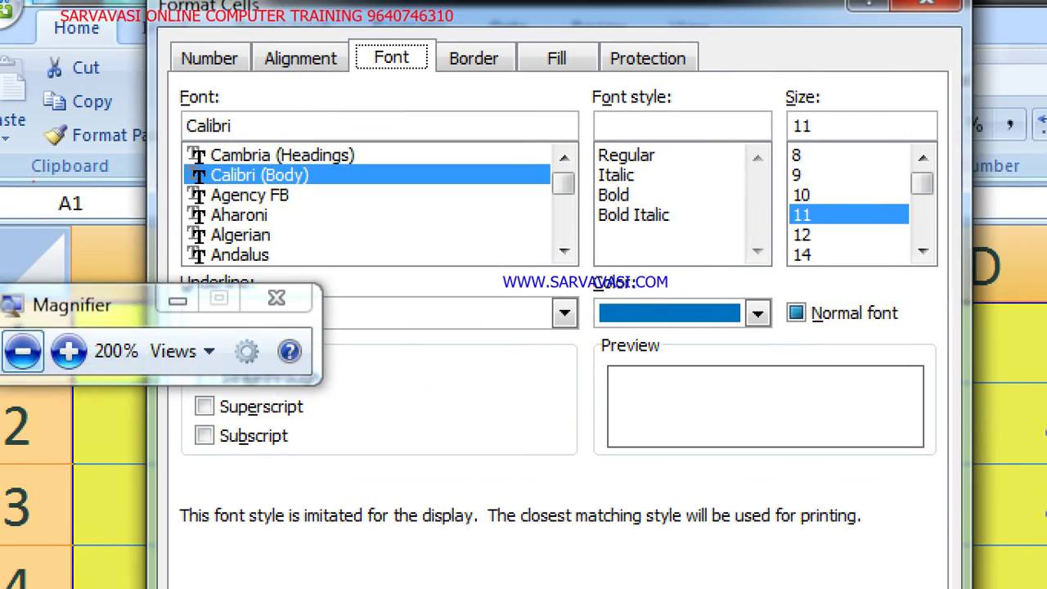
click(23, 350)
click(68, 351)
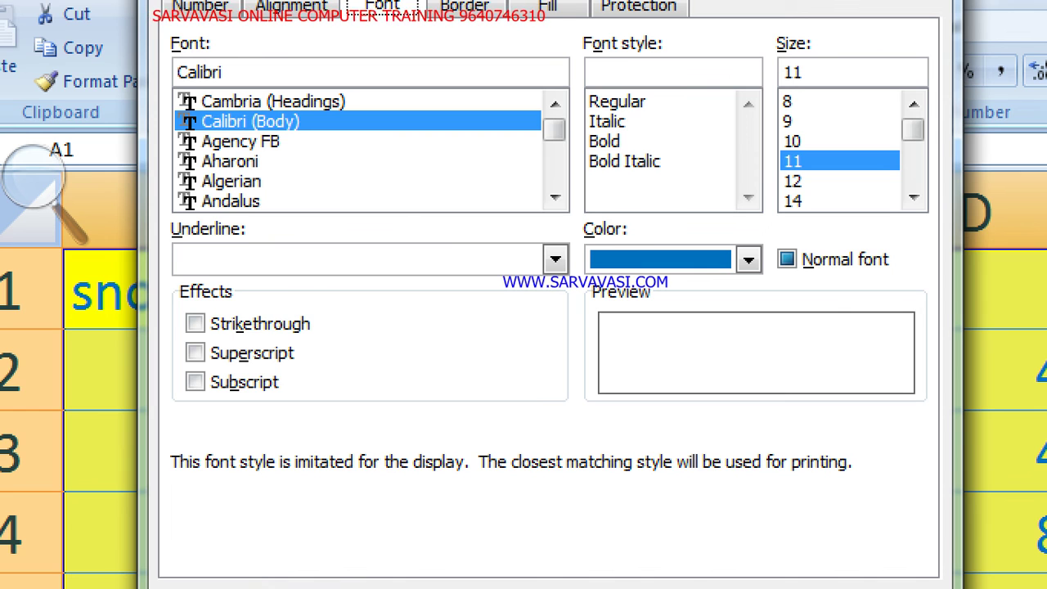
key(alt+u)
key(alt+Down)
key(Escape)
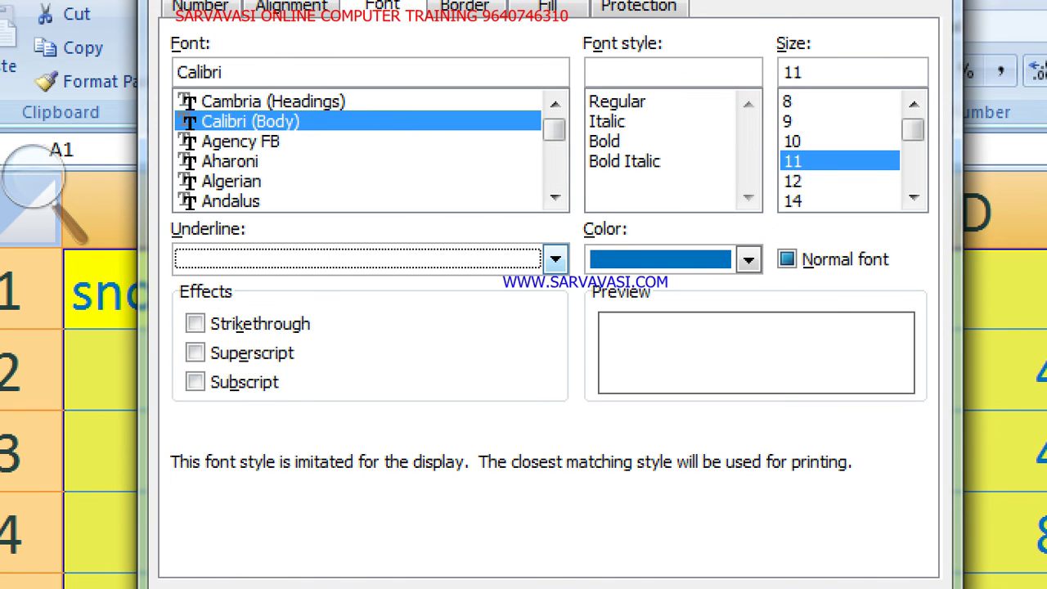
key(alt+c)
key(alt+Down)
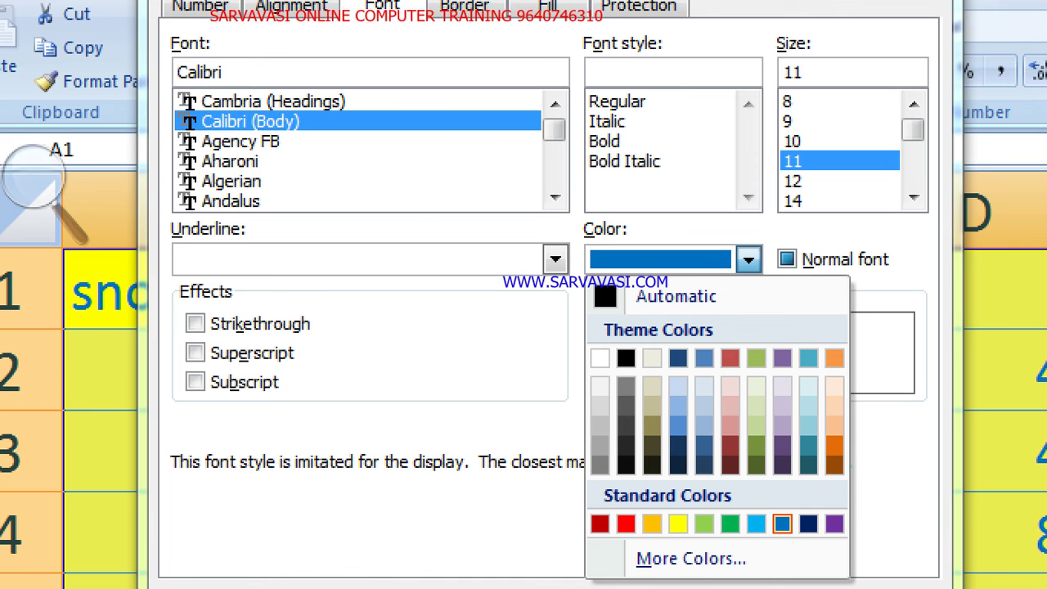
key(Escape)
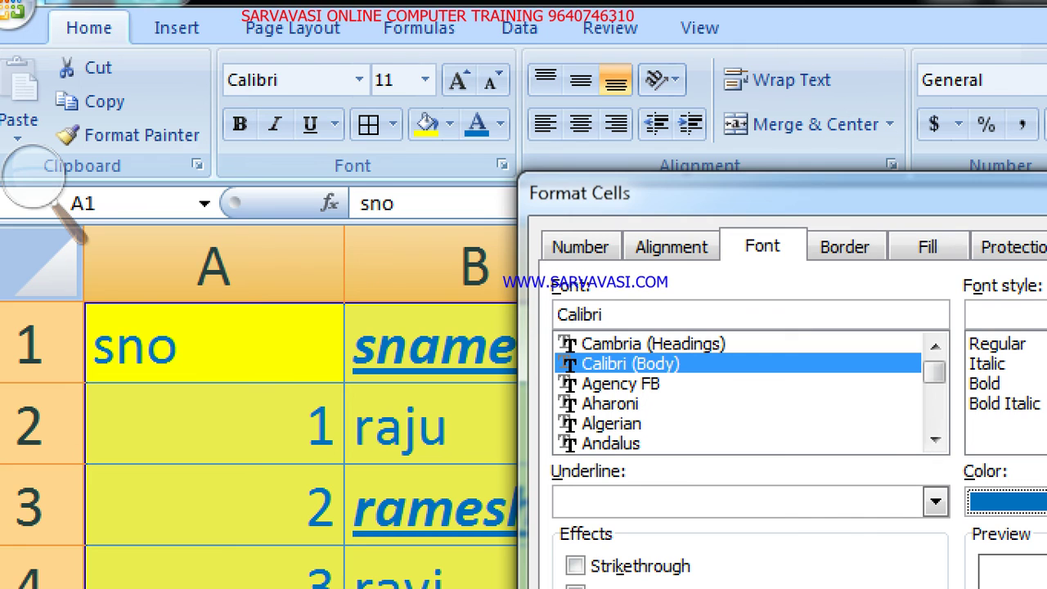
drag(579, 193, 331, 7)
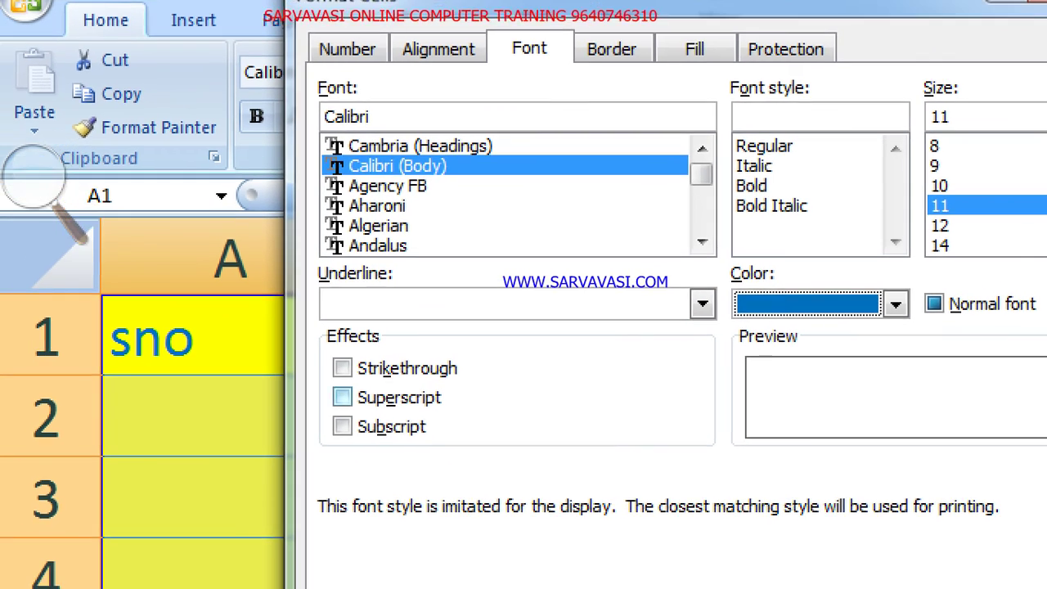
key(Return)
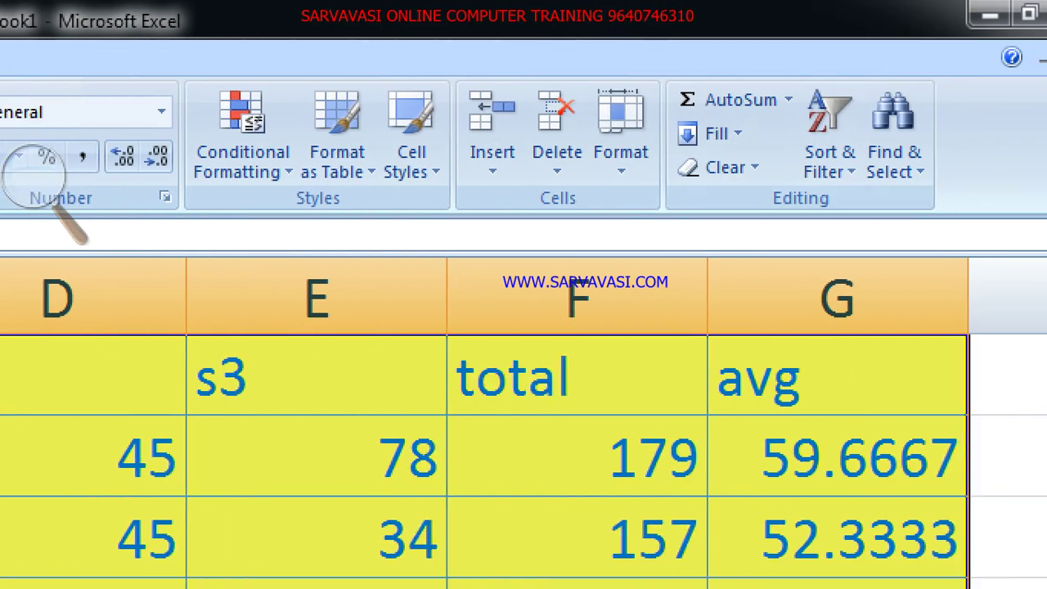
- Remove all formatting from the marks table with Clear Formats
click(724, 167)
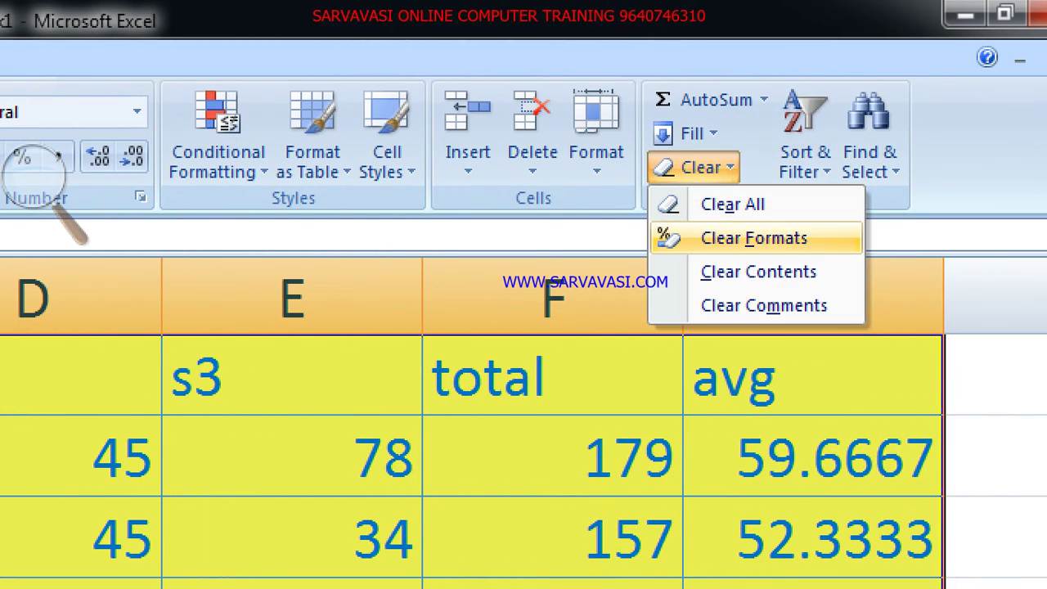
click(754, 237)
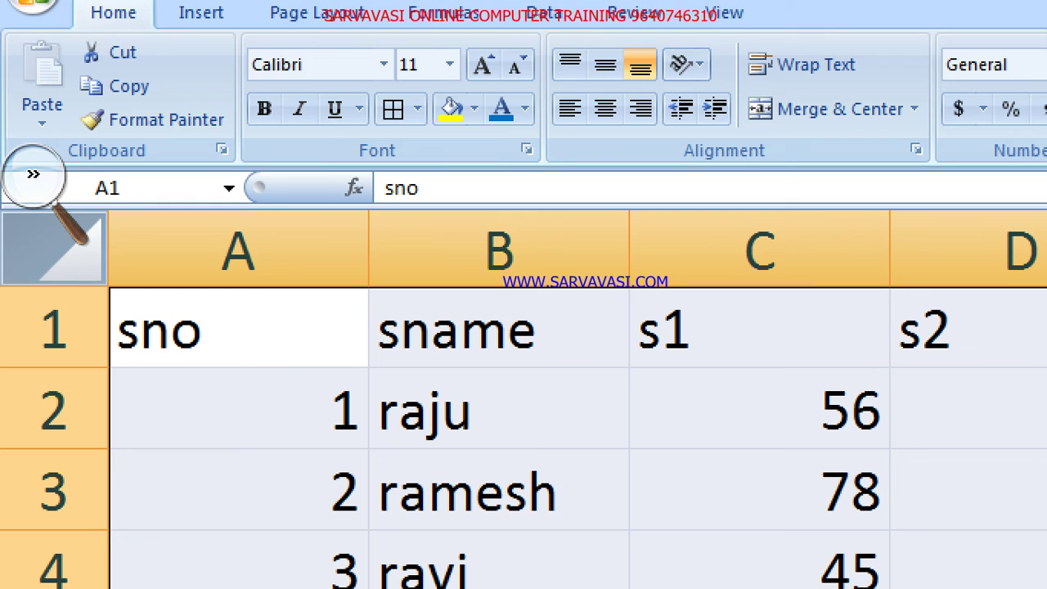
click(33, 174)
click(22, 193)
- Select raju in cell B2 and open its Format Cells font settings
click(698, 413)
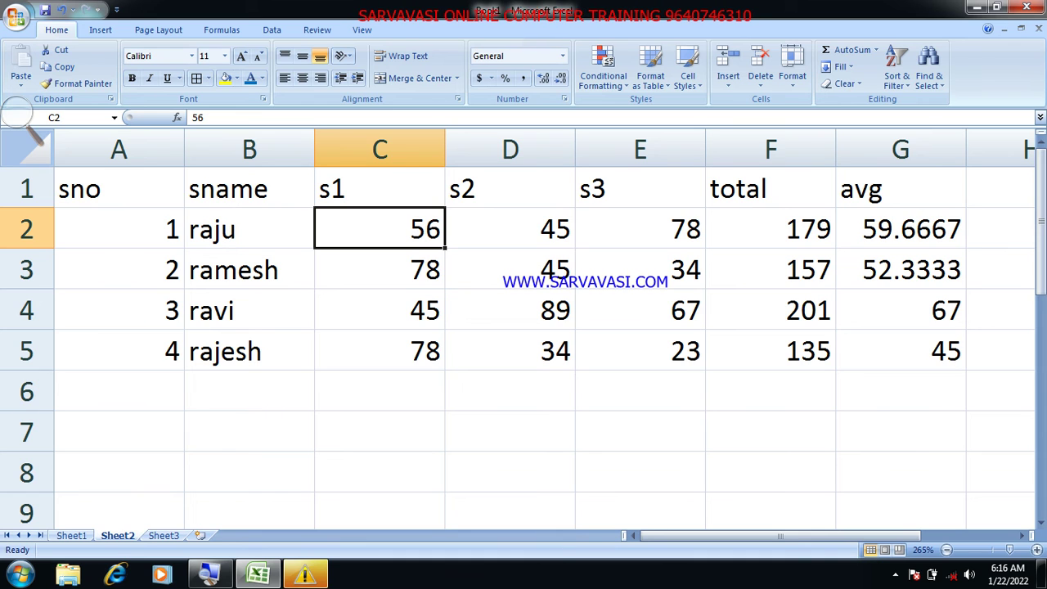
click(249, 229)
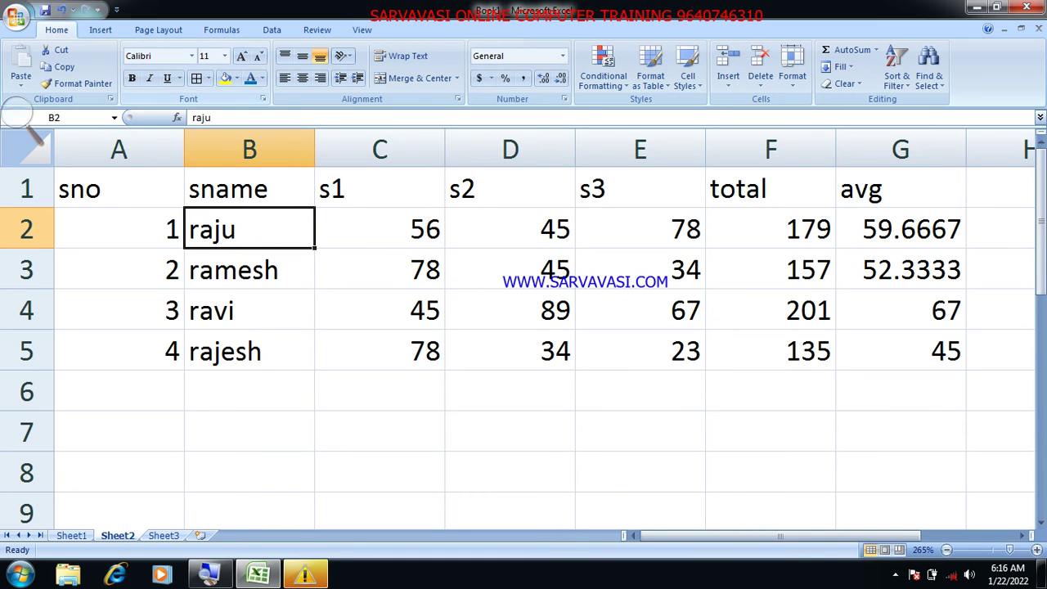
key(ctrl+shift+f)
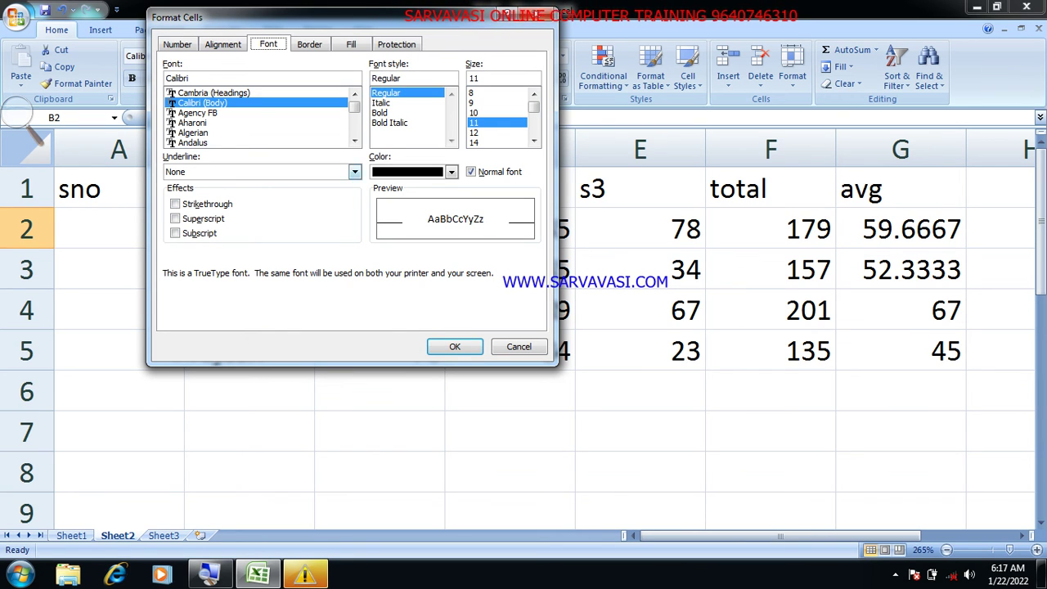
- Turn on Strikethrough for the raju cell B2 and apply it
click(26, 123)
click(30, 125)
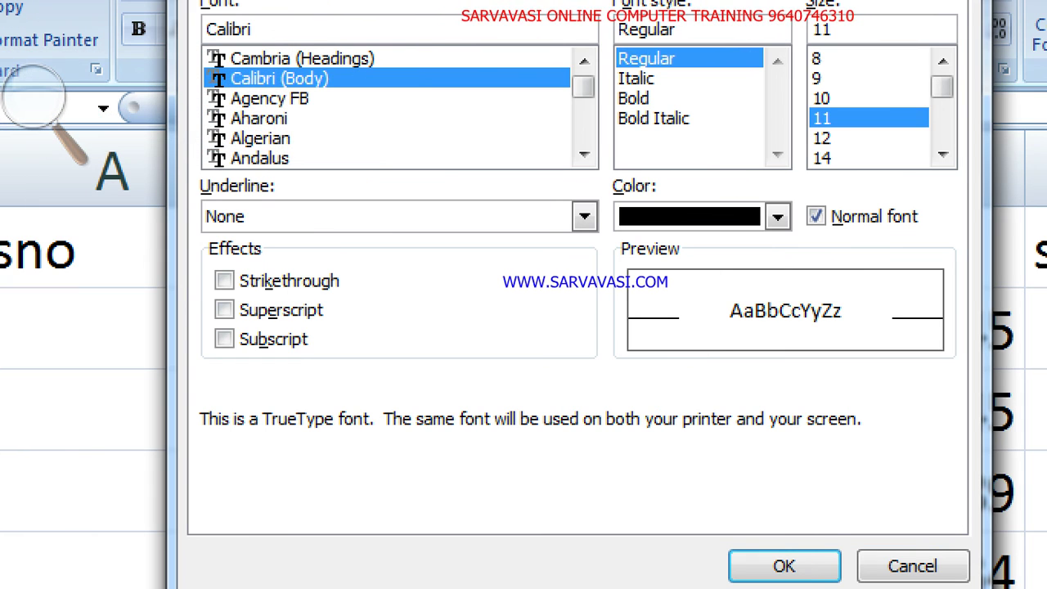
click(224, 281)
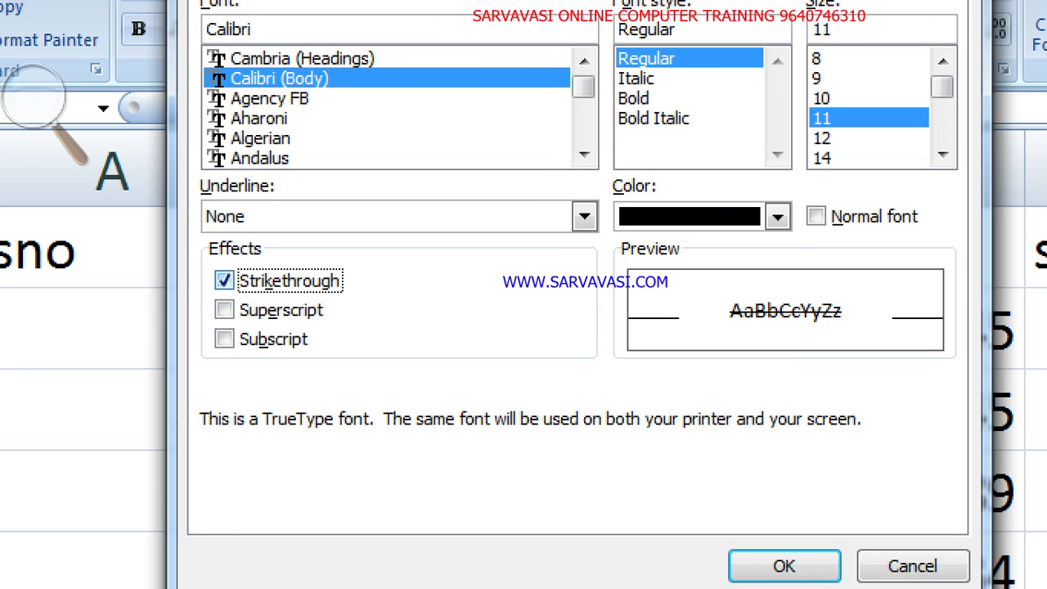
click(33, 98)
click(21, 117)
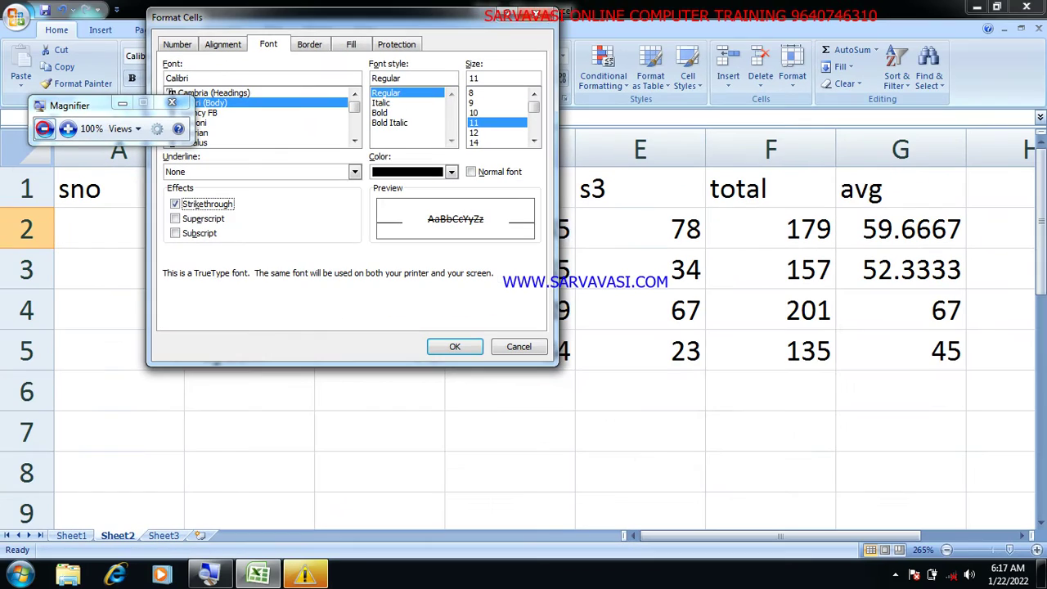
drag(204, 17, 589, 130)
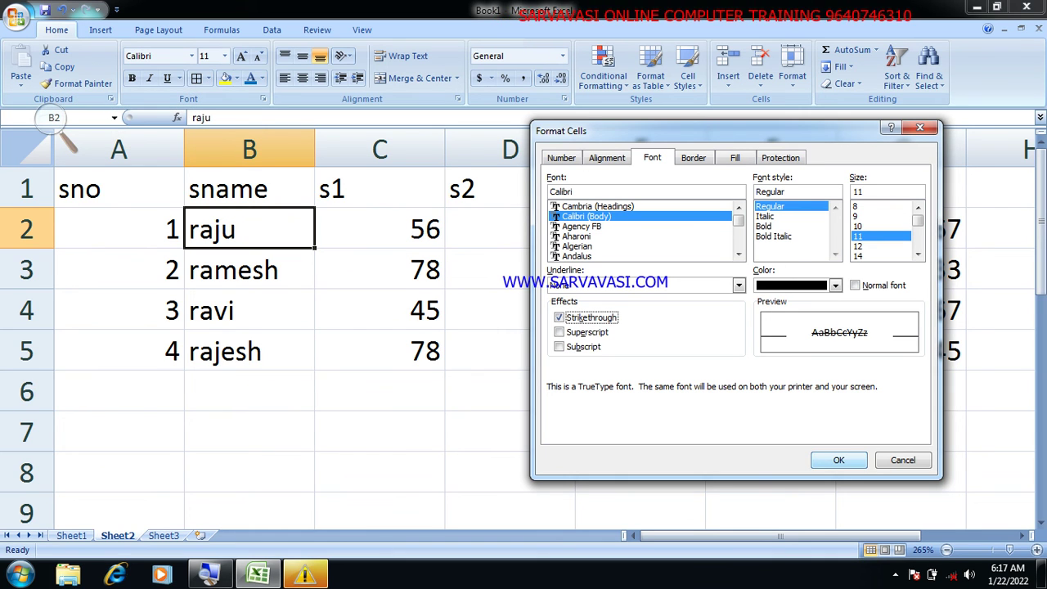
key(Return)
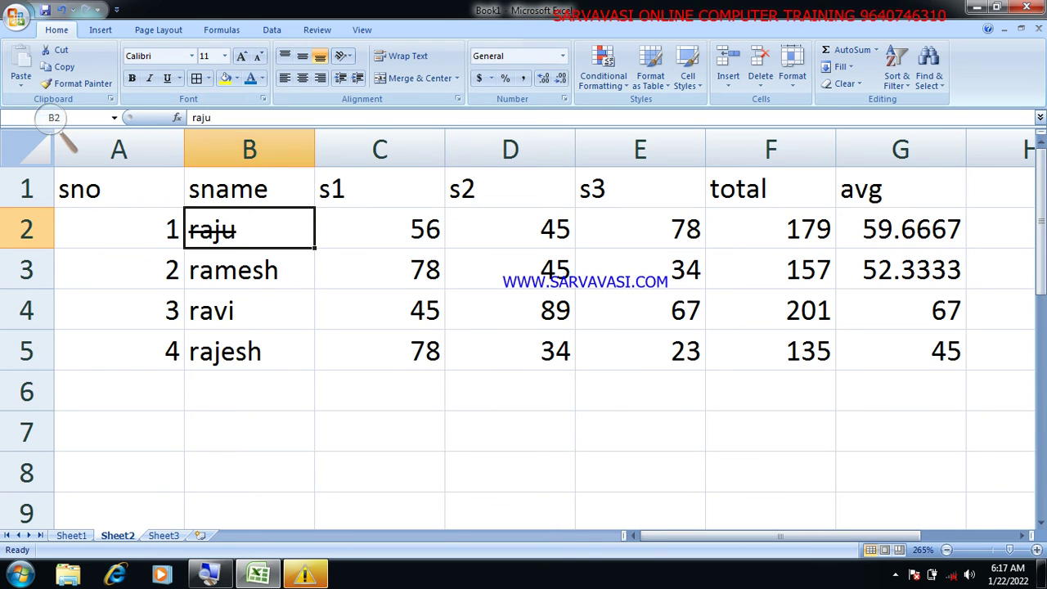
- Turn off strikethrough on cell B2 so its name appears as plain text
click(263, 98)
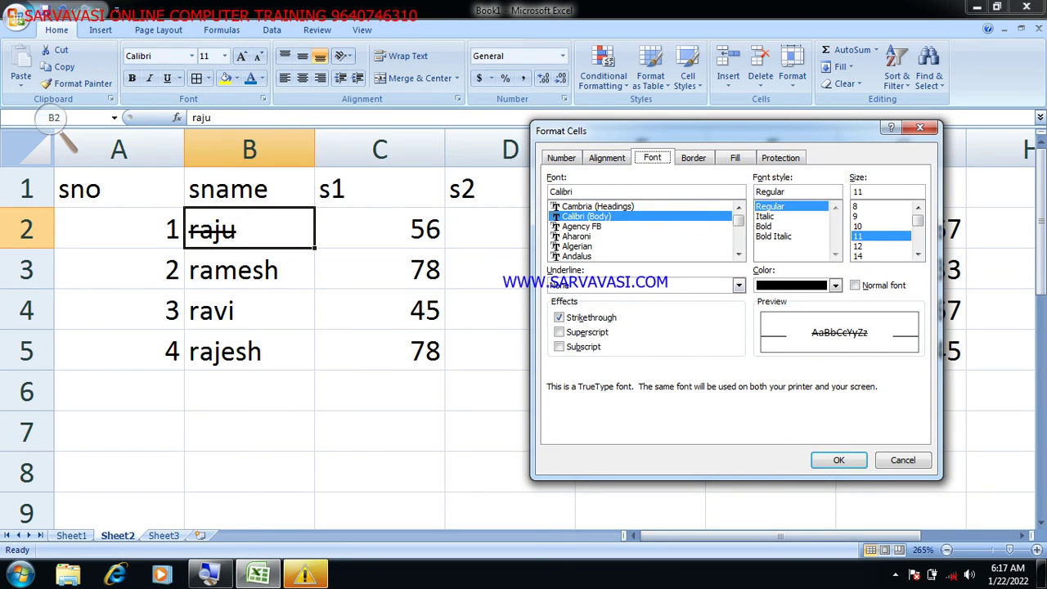
click(559, 317)
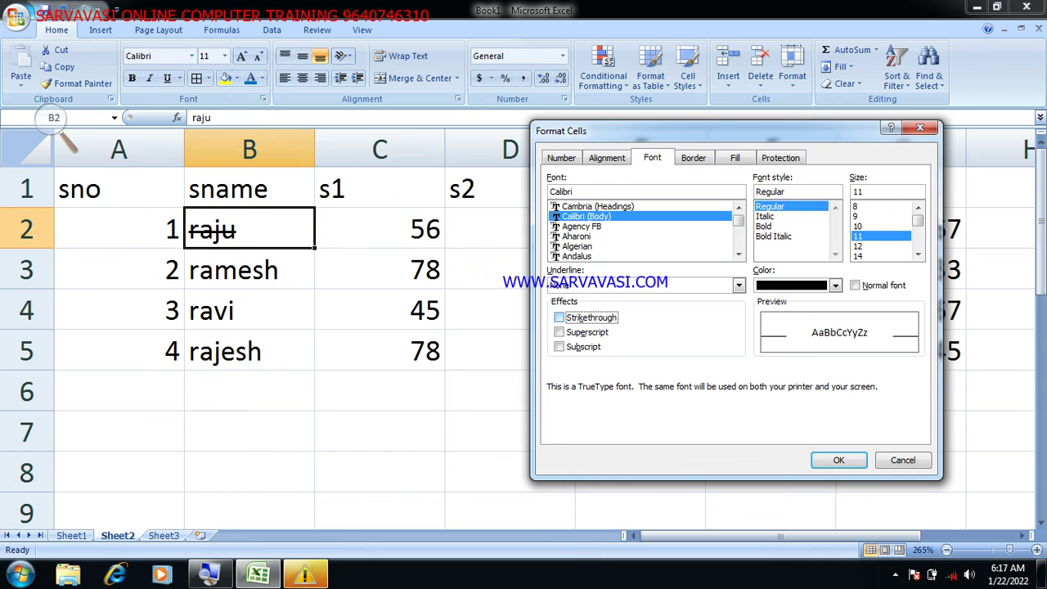
click(839, 460)
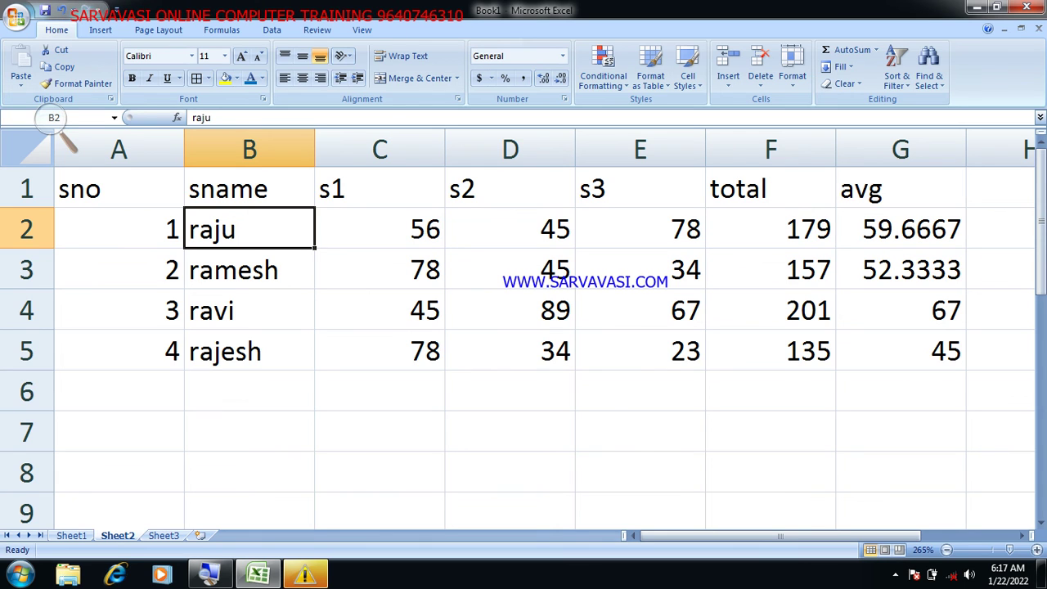
click(507, 472)
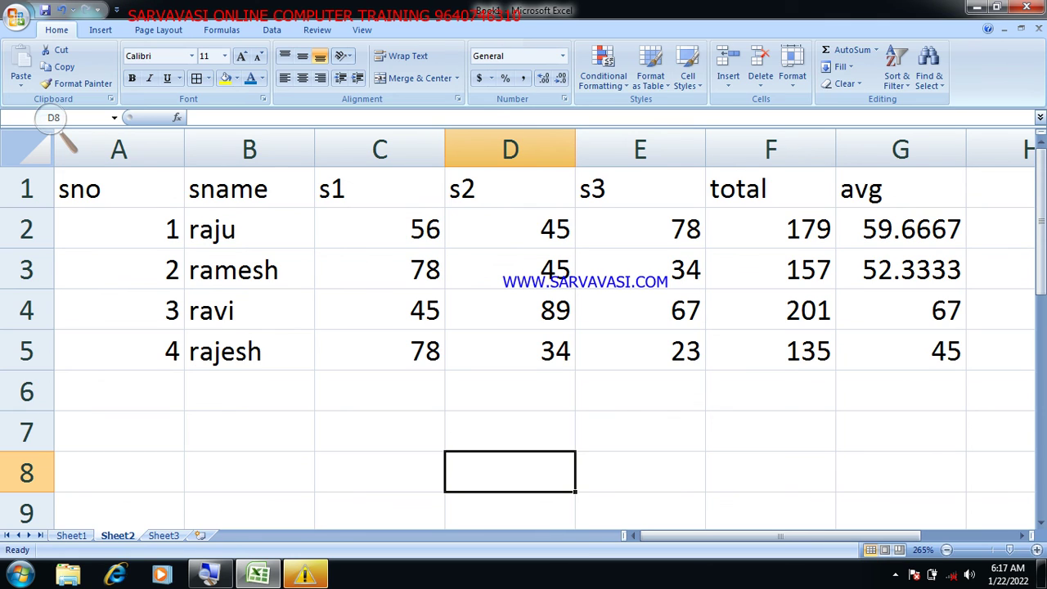
- Type X2 into cell D8, then select only its 2 in edit mode
text(X2)
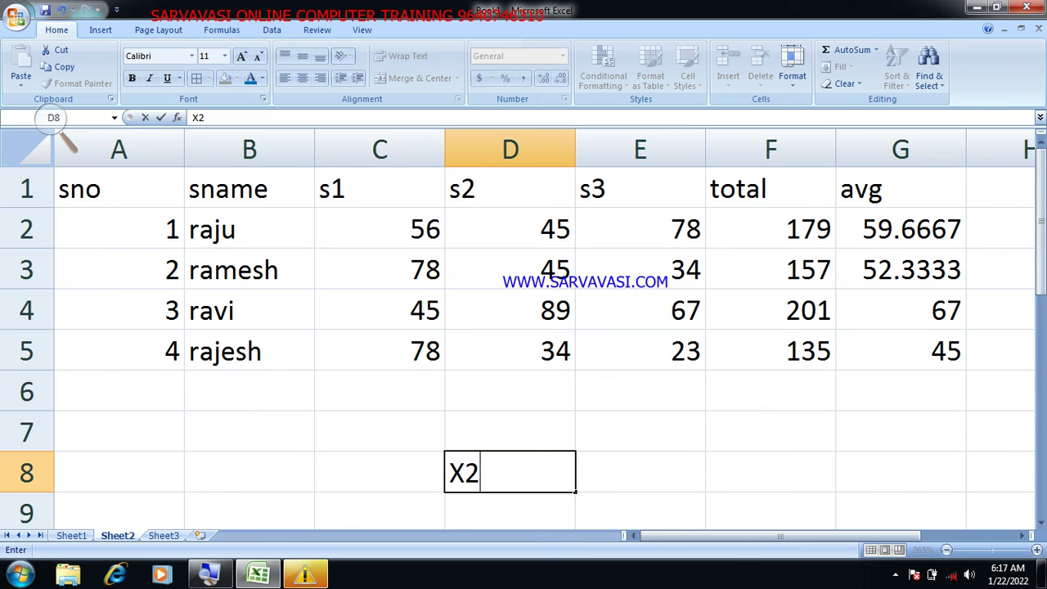
key(Return)
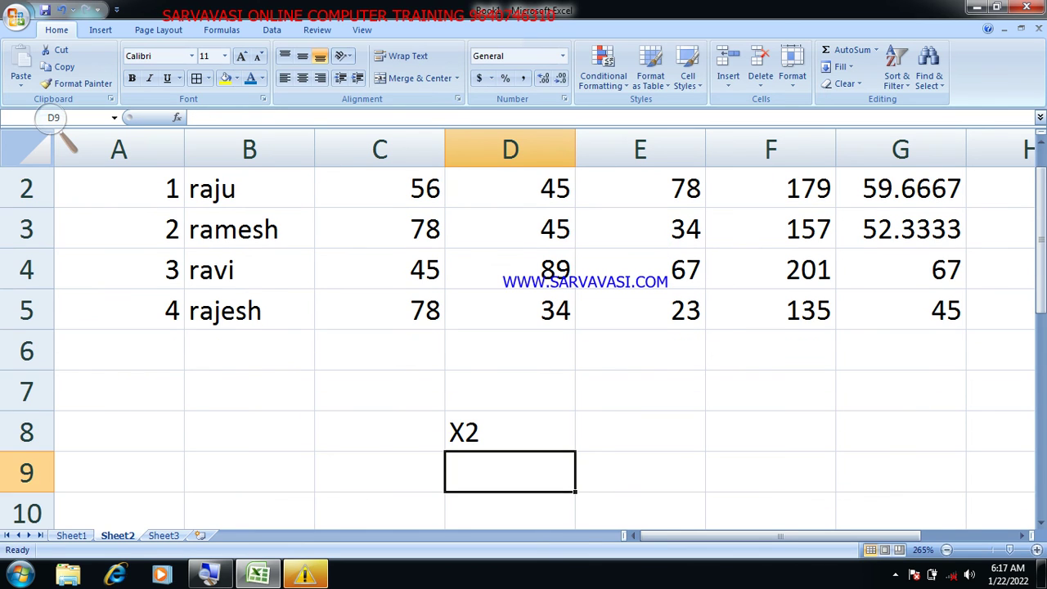
key(Up)
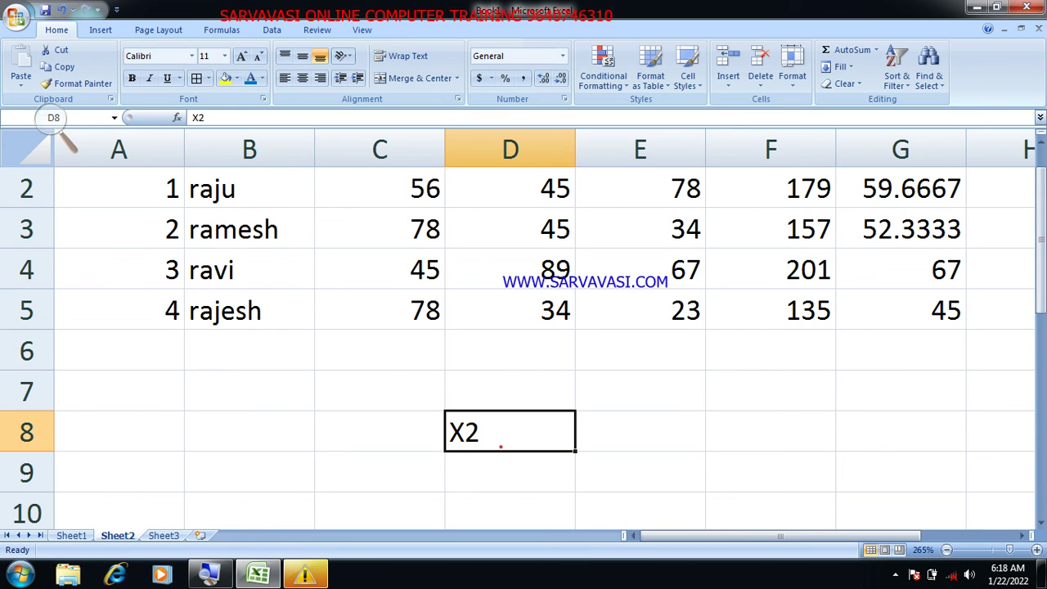
double_click(500, 447)
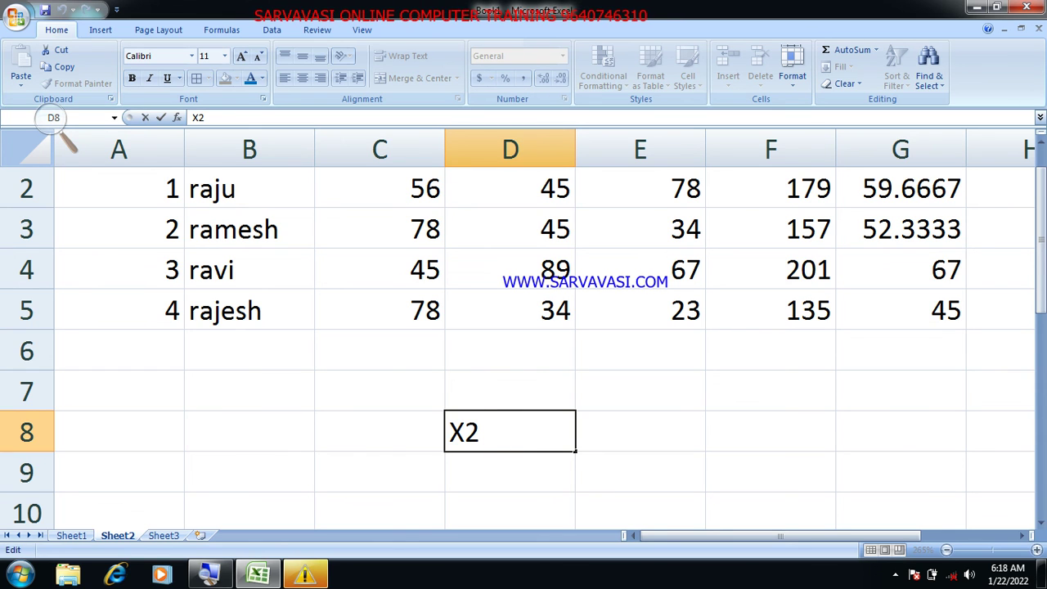
key(shift+Left)
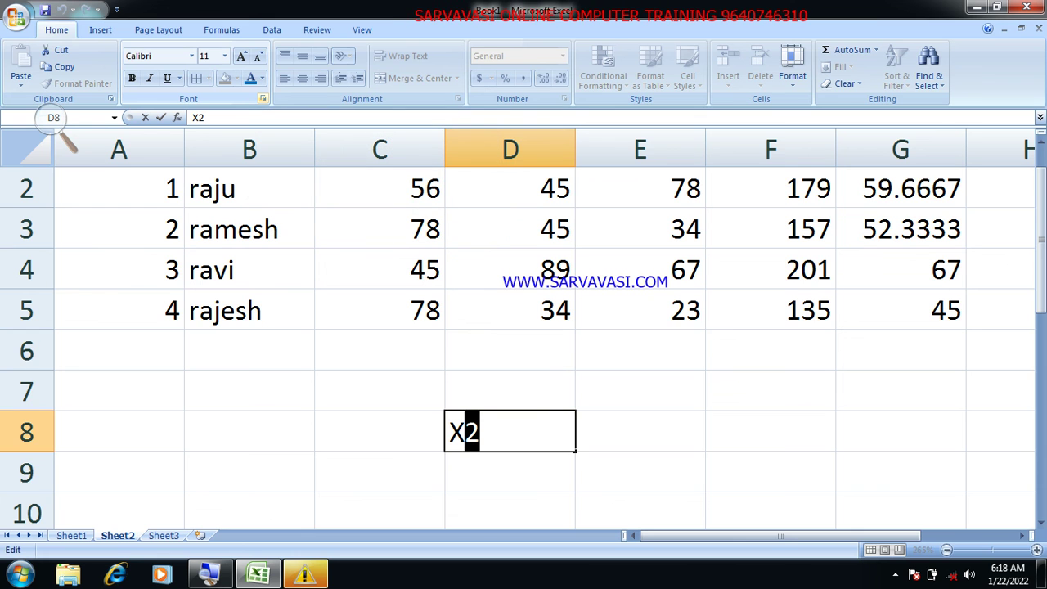
- Apply Superscript to the selected 2 so cell D8 displays X²
click(262, 98)
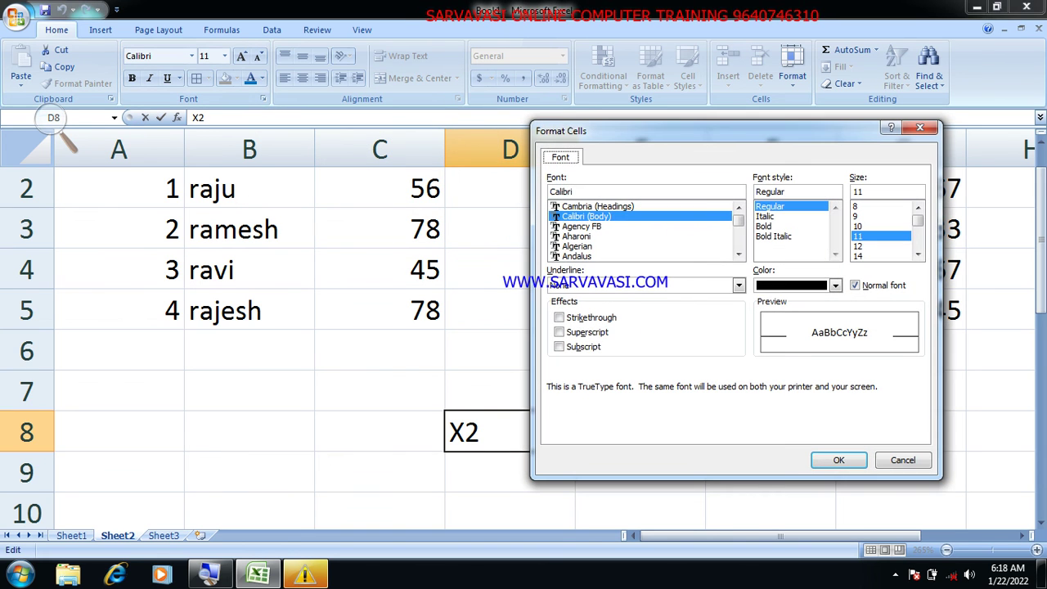
click(560, 332)
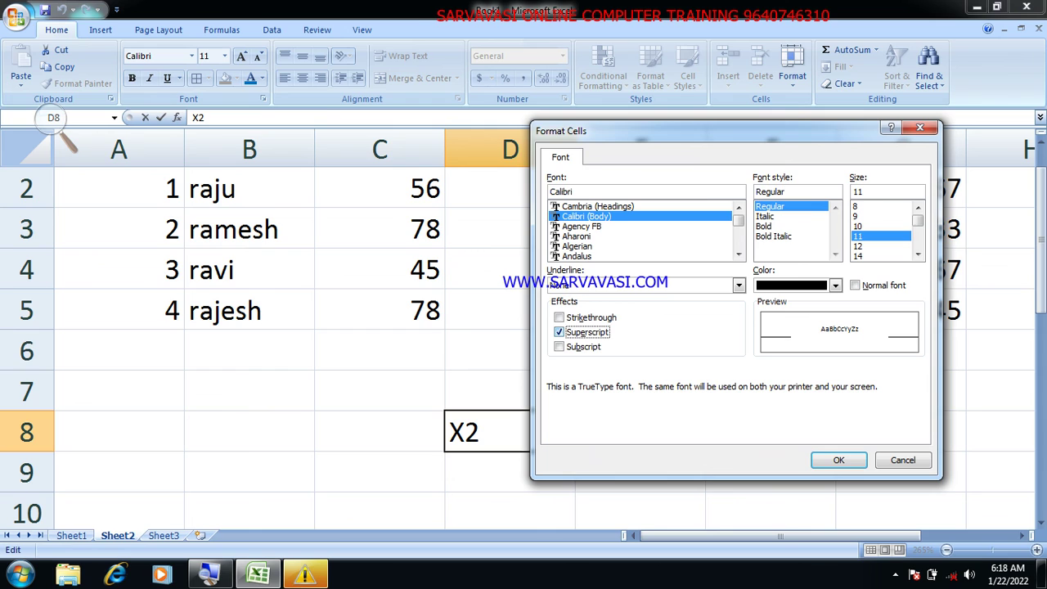
click(51, 117)
click(78, 131)
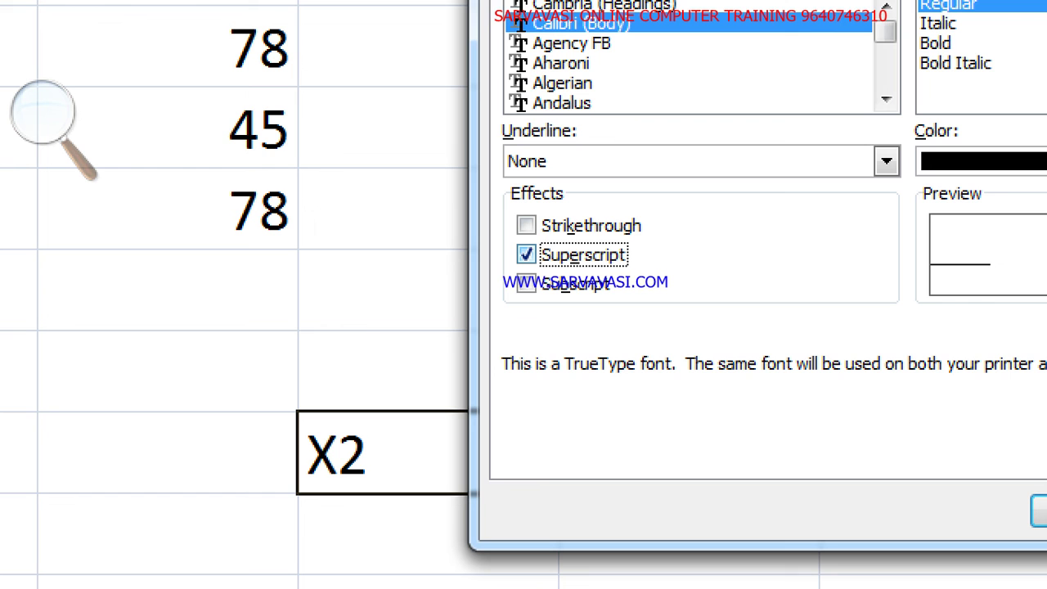
click(45, 123)
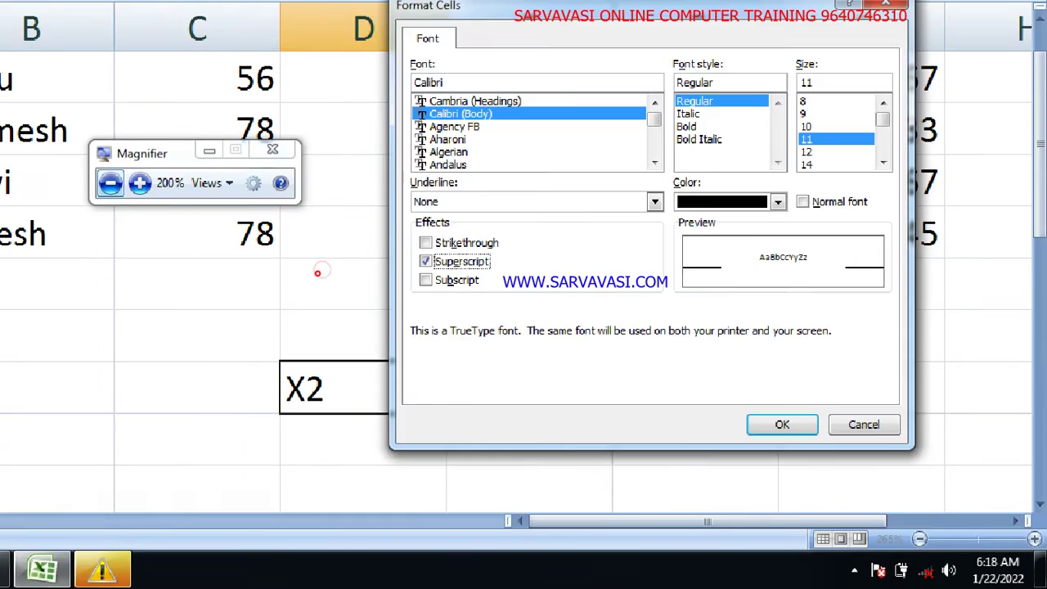
click(317, 273)
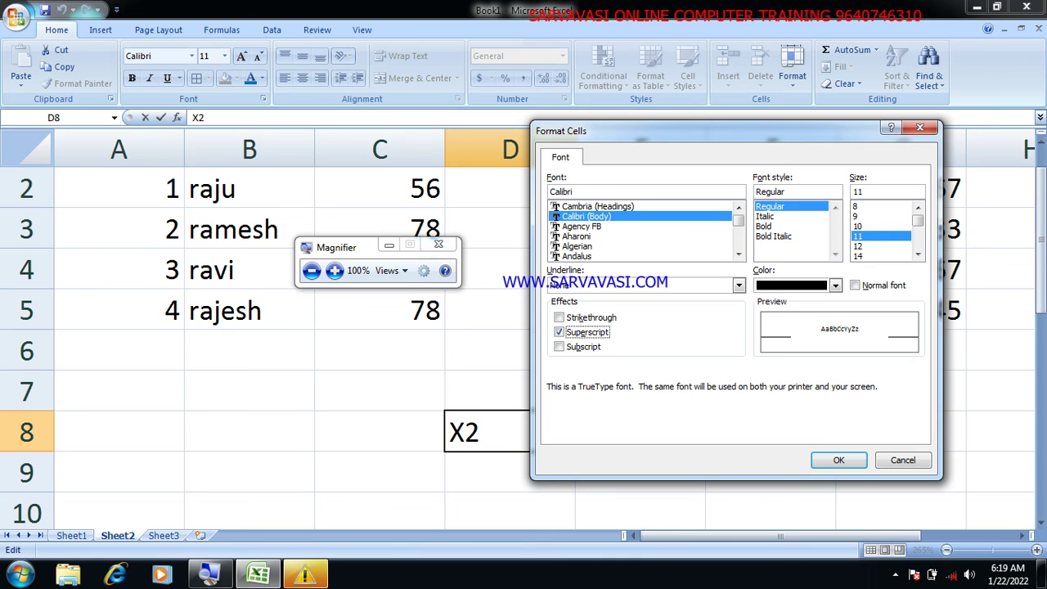
click(839, 460)
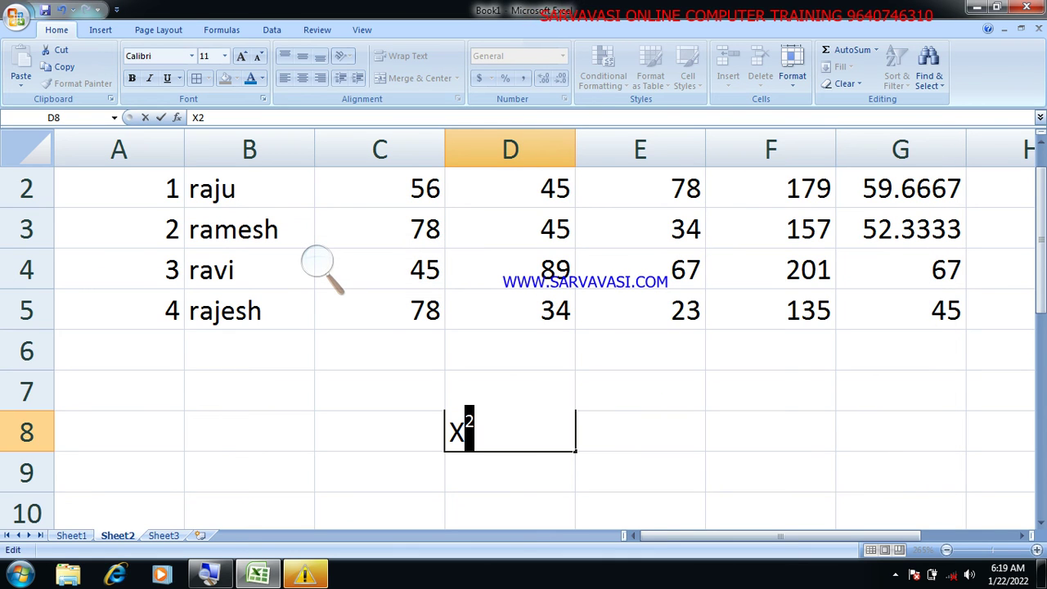
click(832, 461)
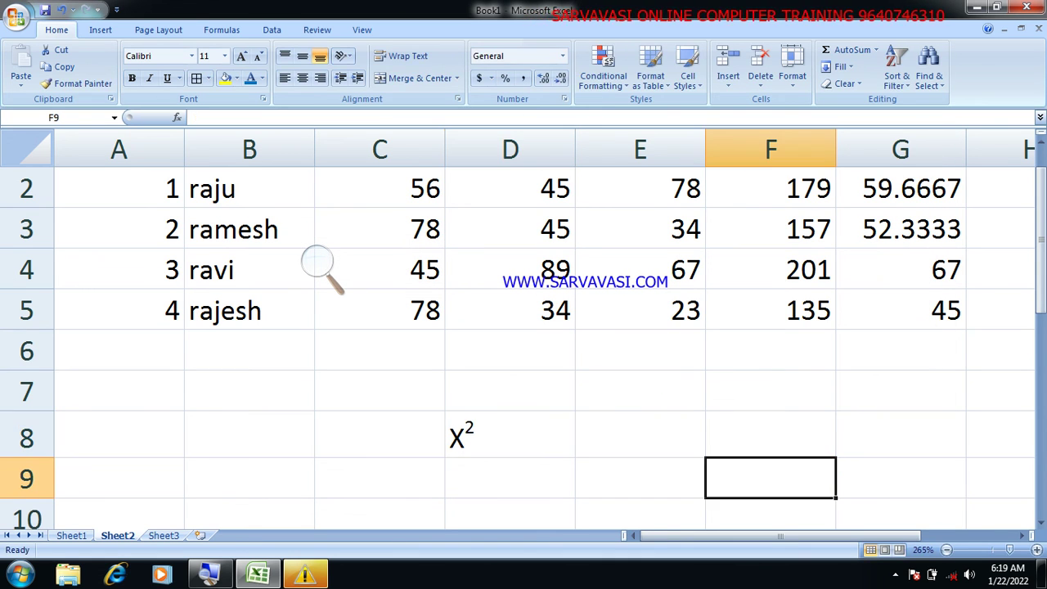
click(531, 452)
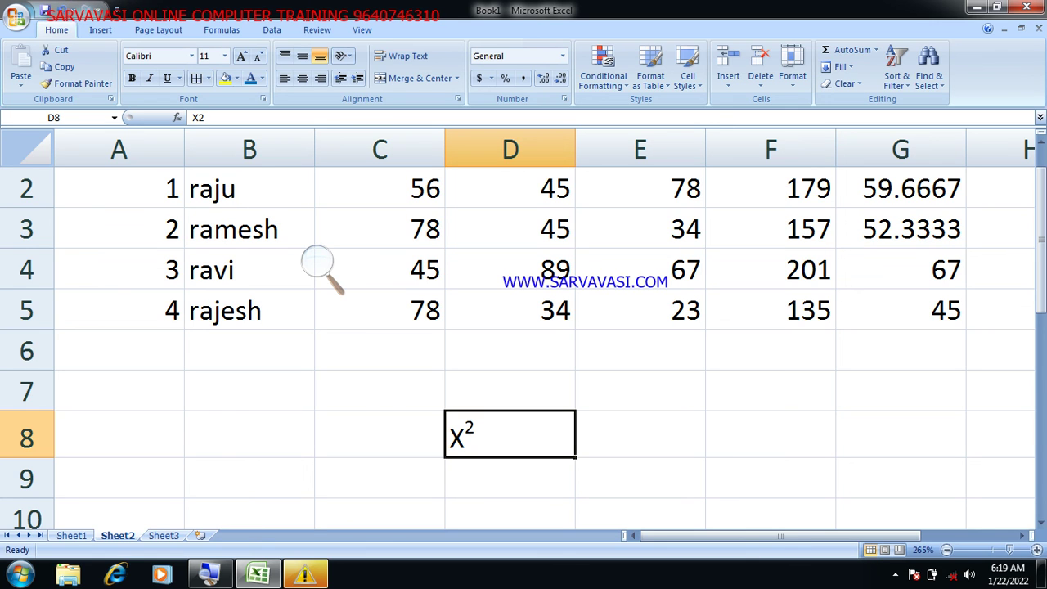
click(759, 388)
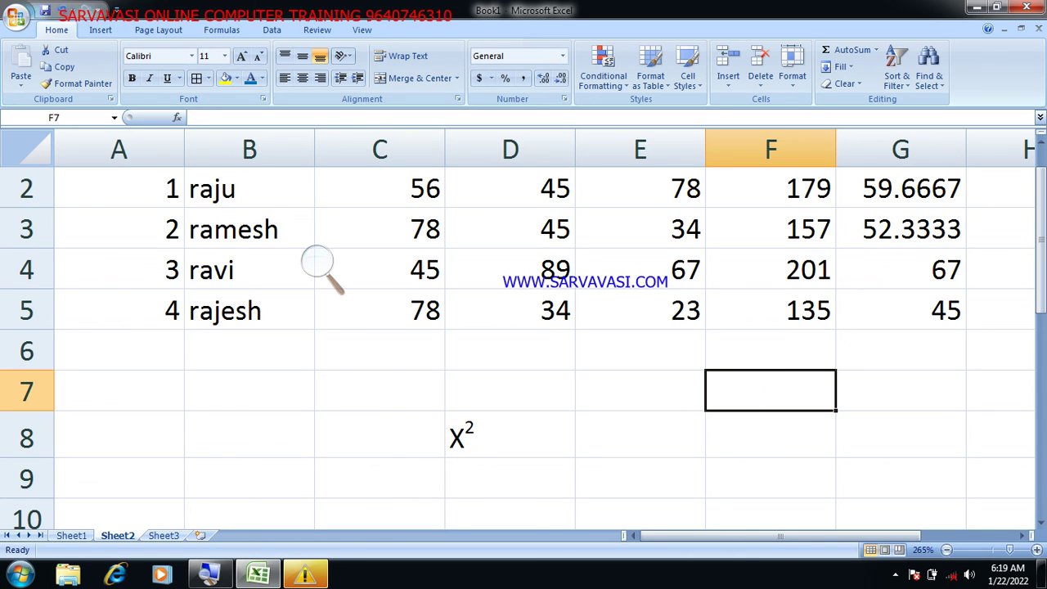
- Enter CO2 in cell F7, fixing a stray x, and select only its 2
text(x)
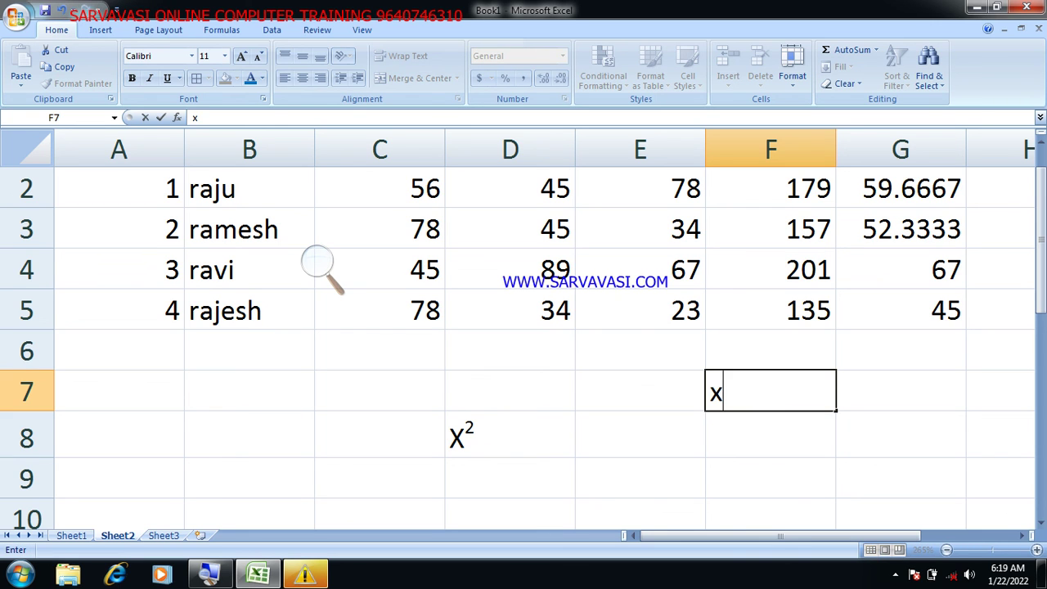
key(BackSpace)
text(CO2)
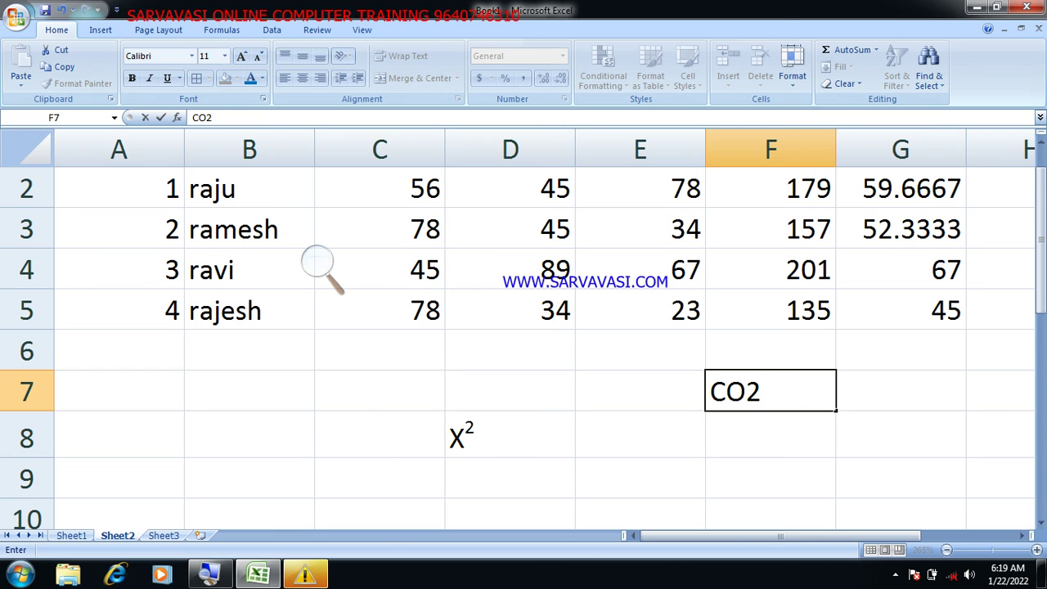
key(F2)
key(shift+Left)
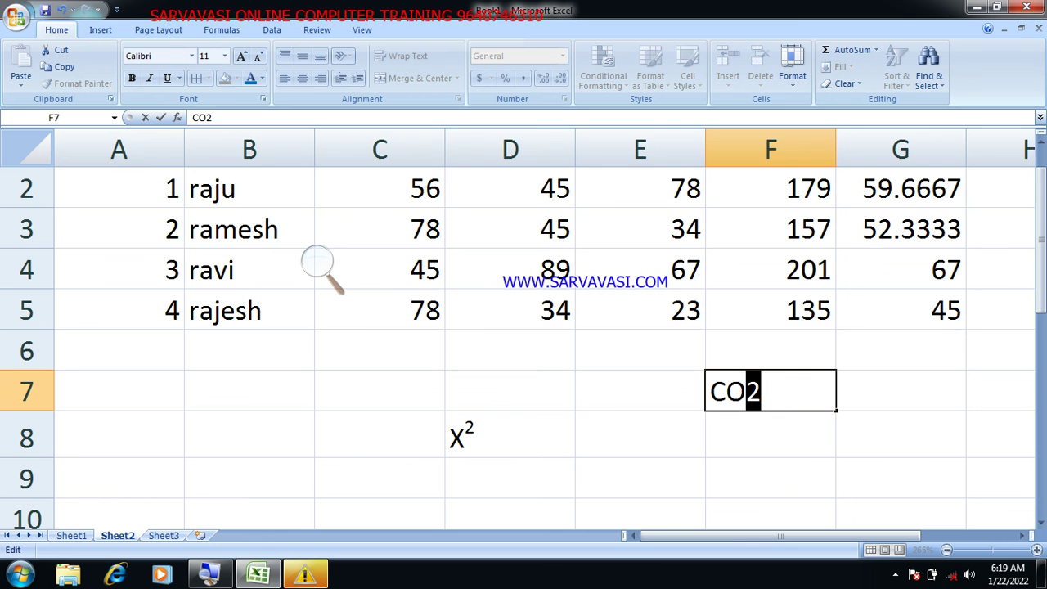
- Apply Subscript to the selected 2 so cell F7 displays CO₂
click(263, 98)
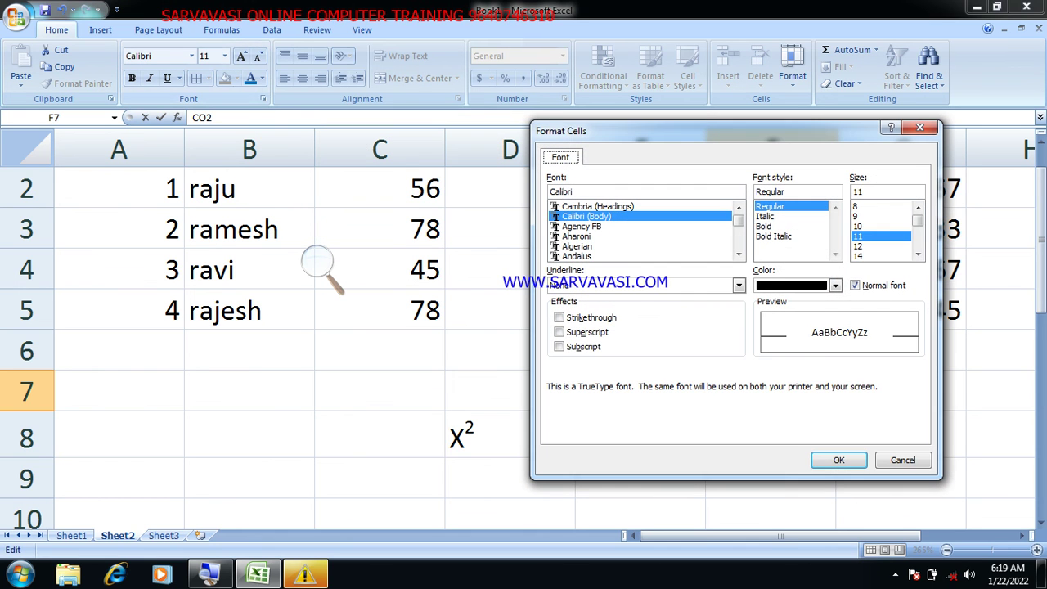
click(319, 263)
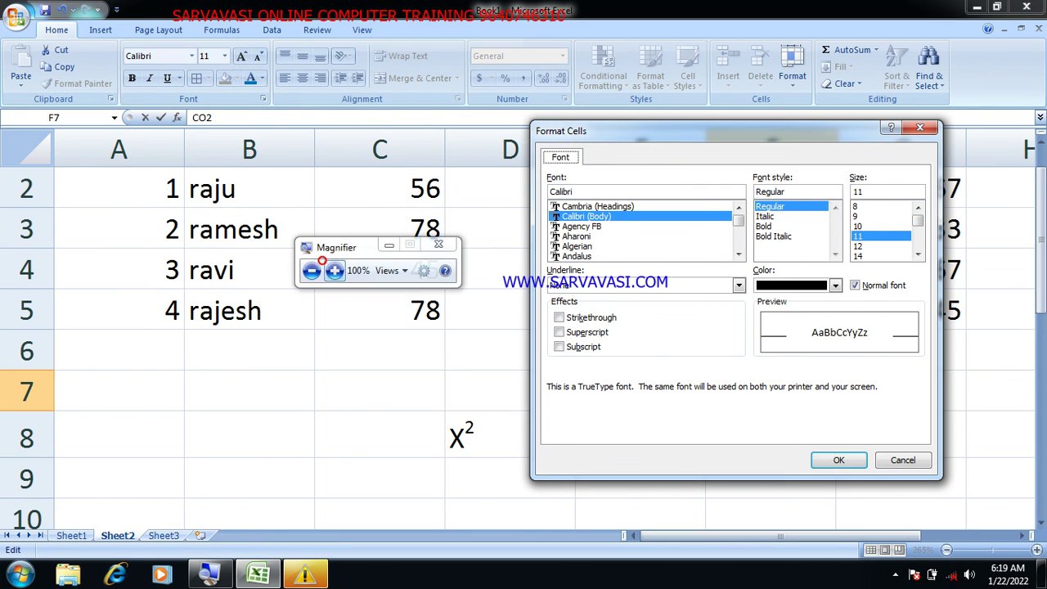
click(339, 274)
click(787, 428)
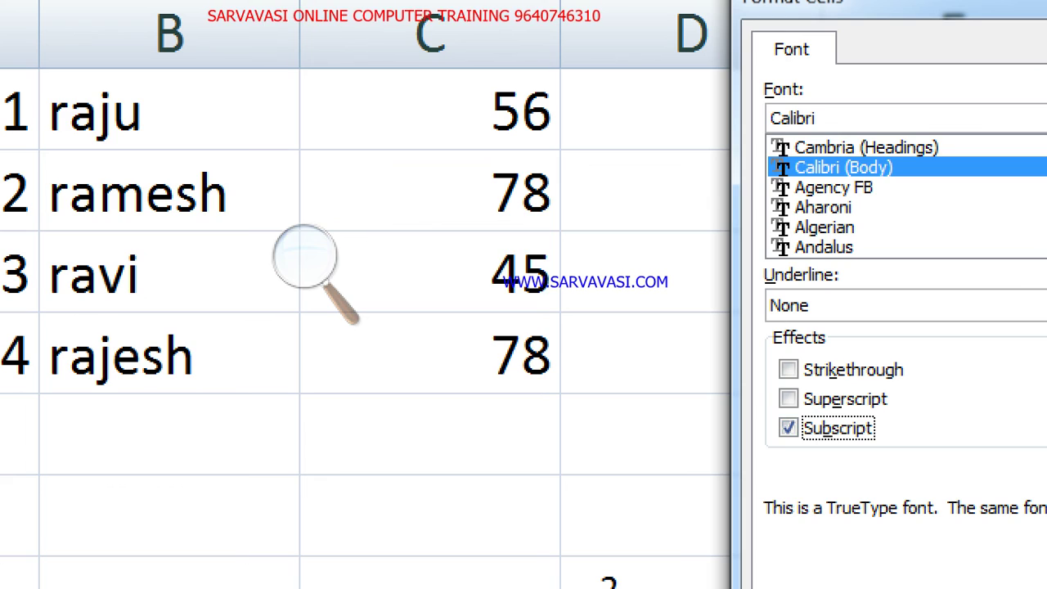
click(305, 257)
click(290, 273)
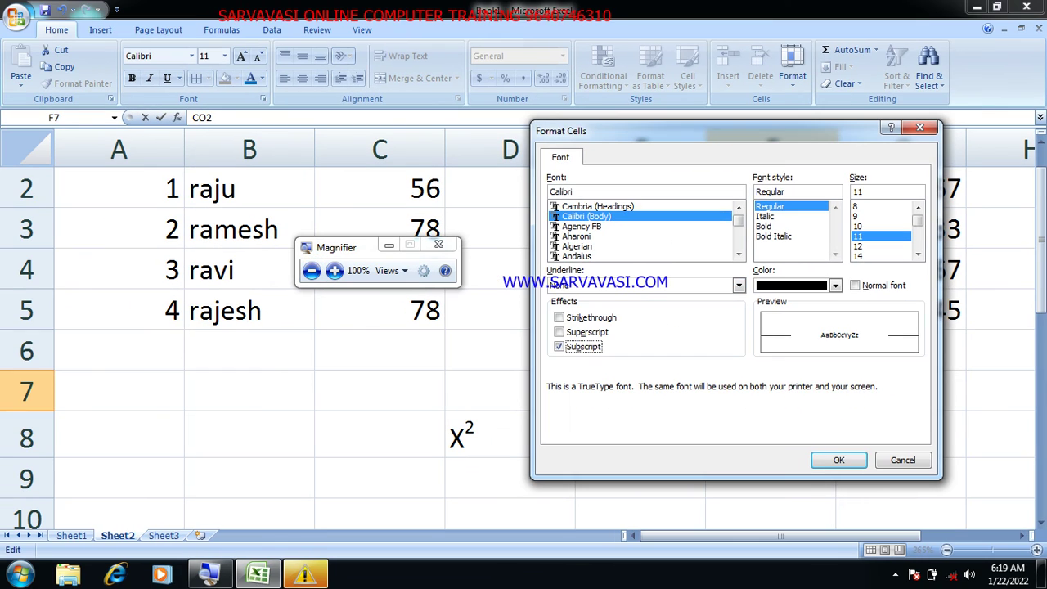
drag(589, 131, 198, 110)
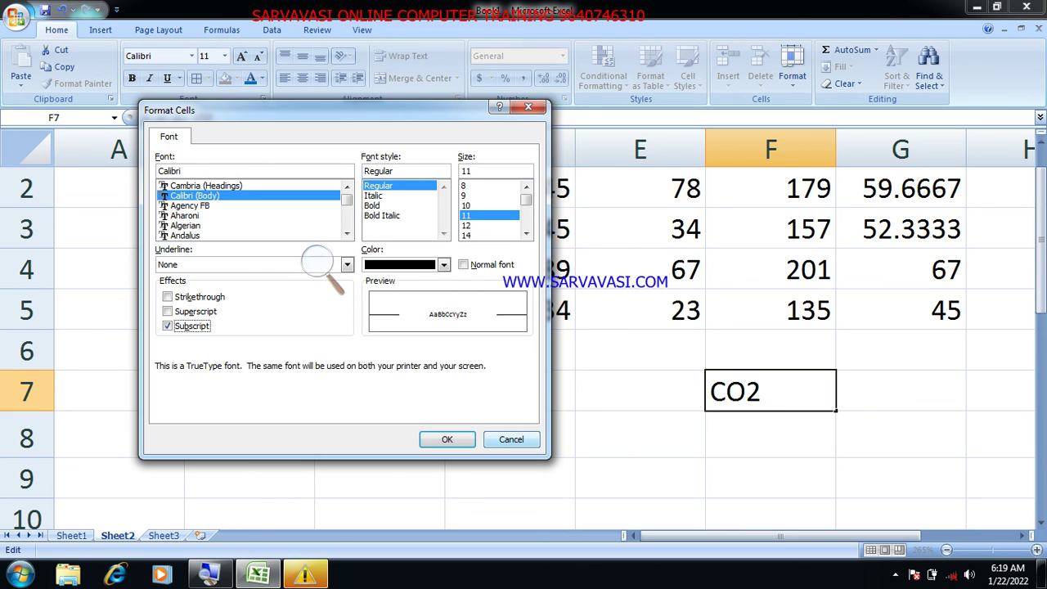
key(Return)
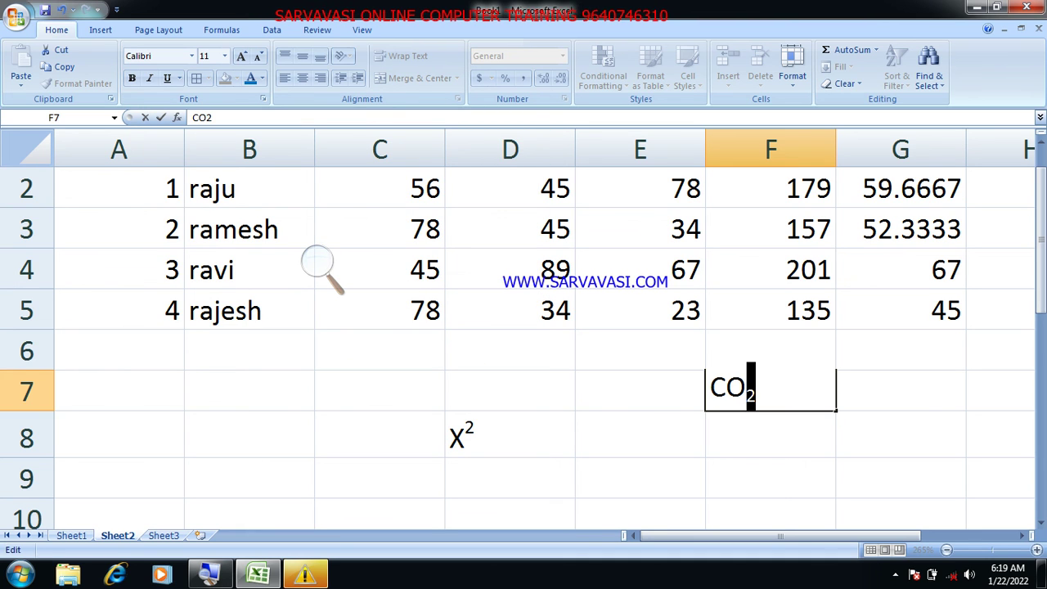
key(Return)
click(771, 403)
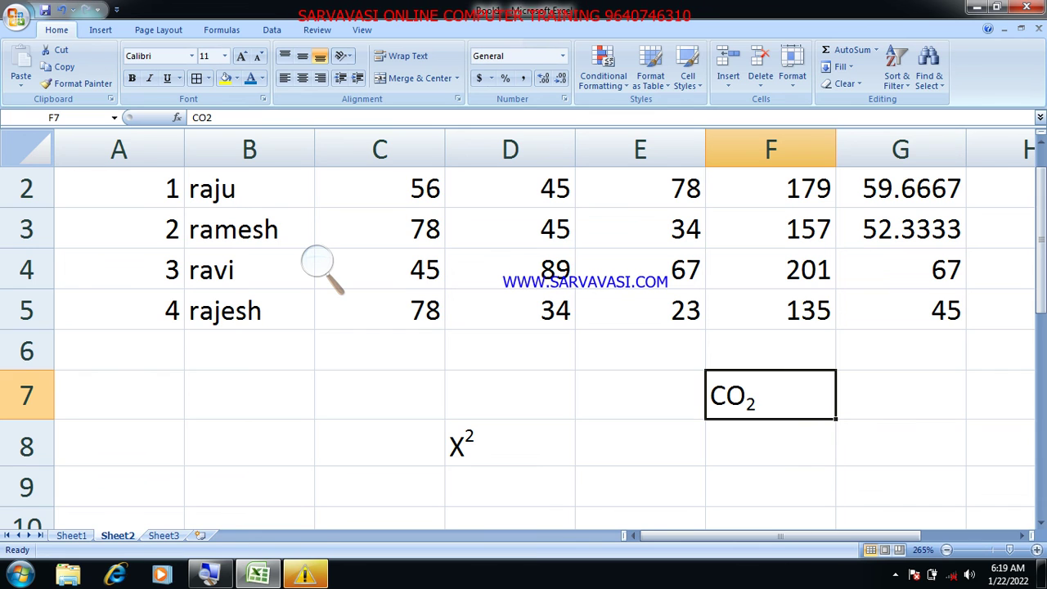
click(478, 453)
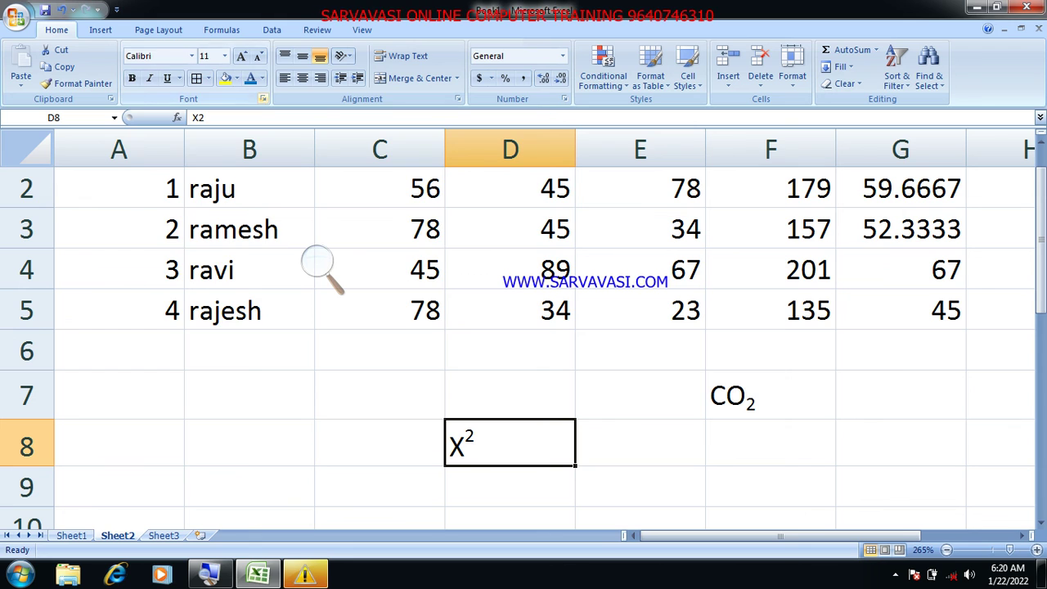
click(263, 98)
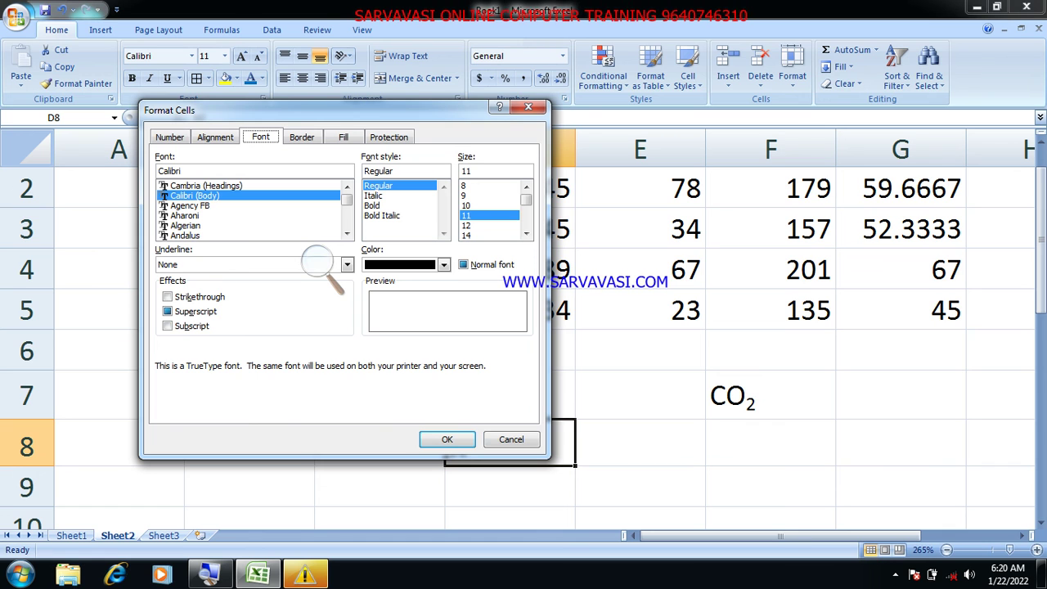
key(Return)
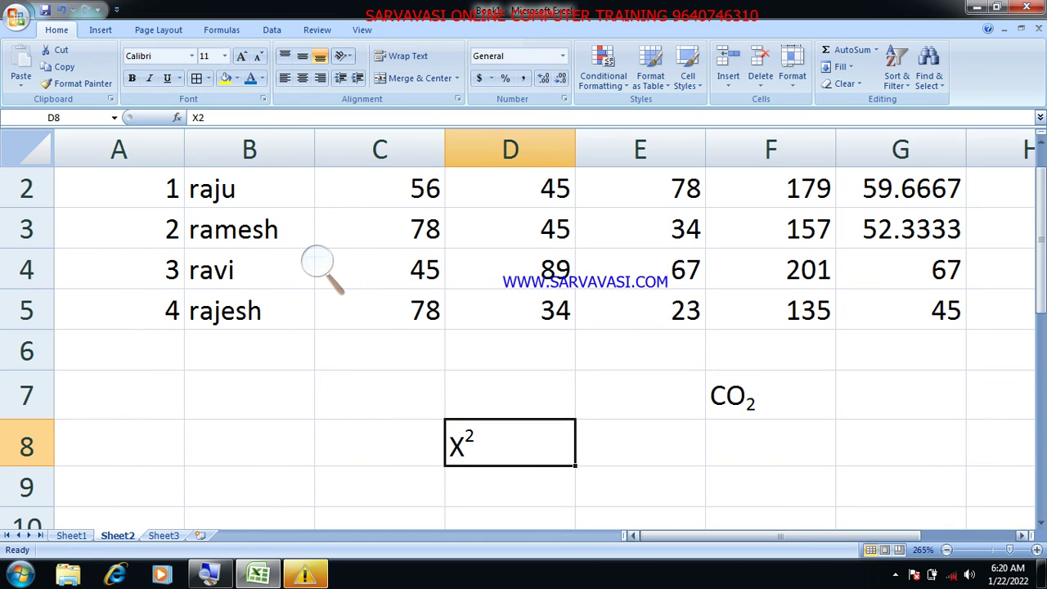
click(894, 574)
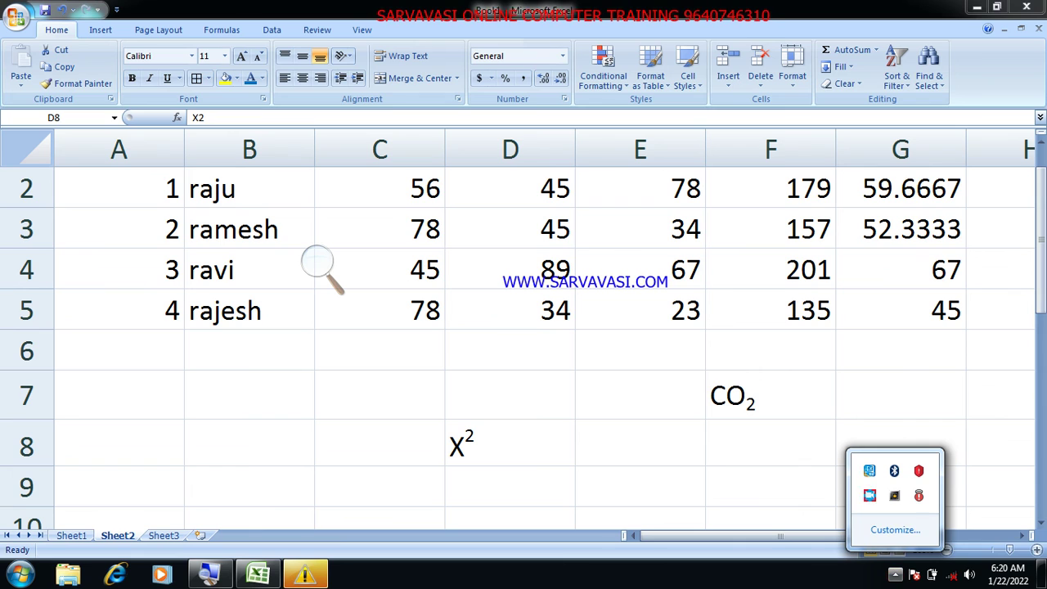